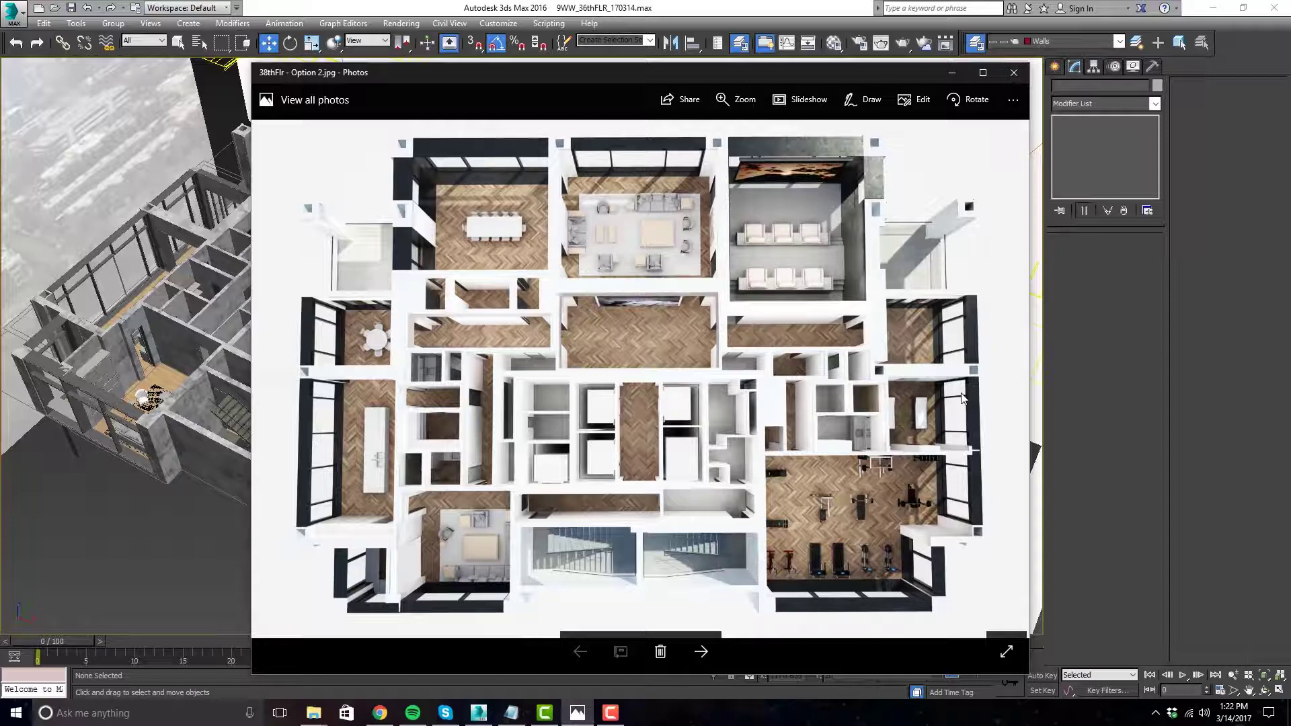
- Browse the floor plan renderings through to the 38thFlr - Option 4 image to compare the flooring options
click(701, 651)
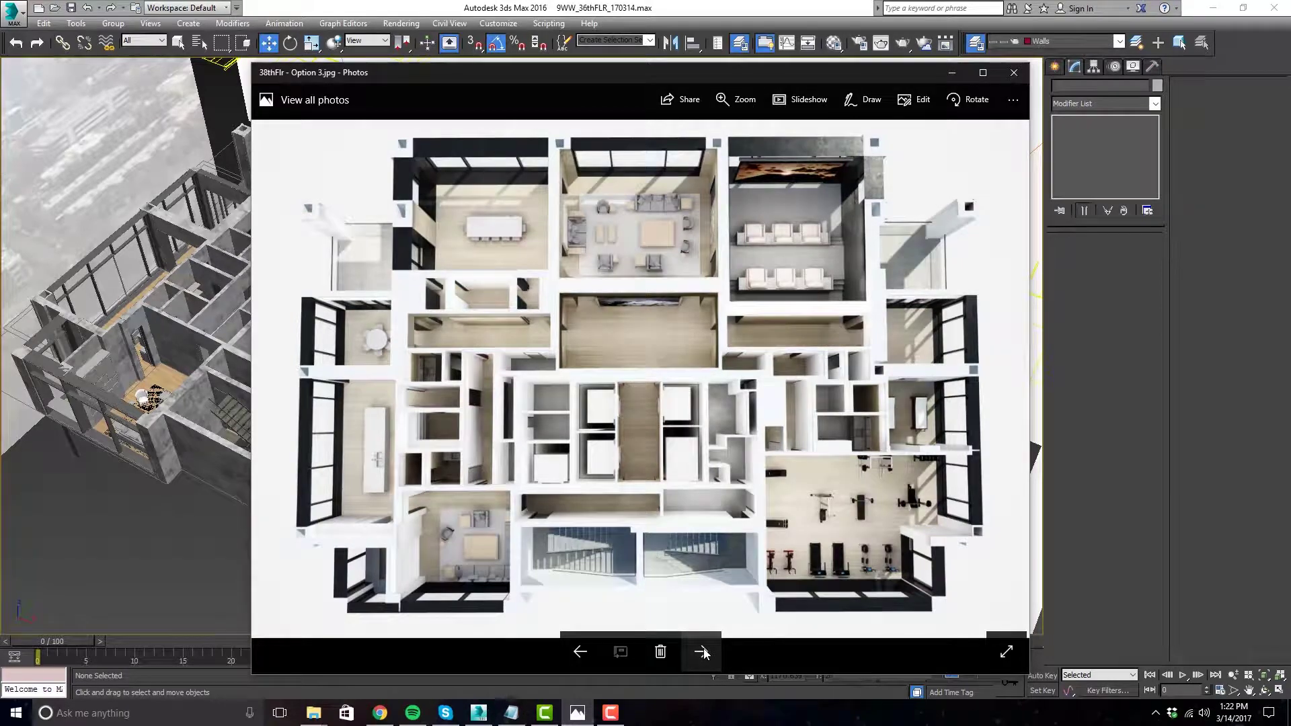
click(703, 652)
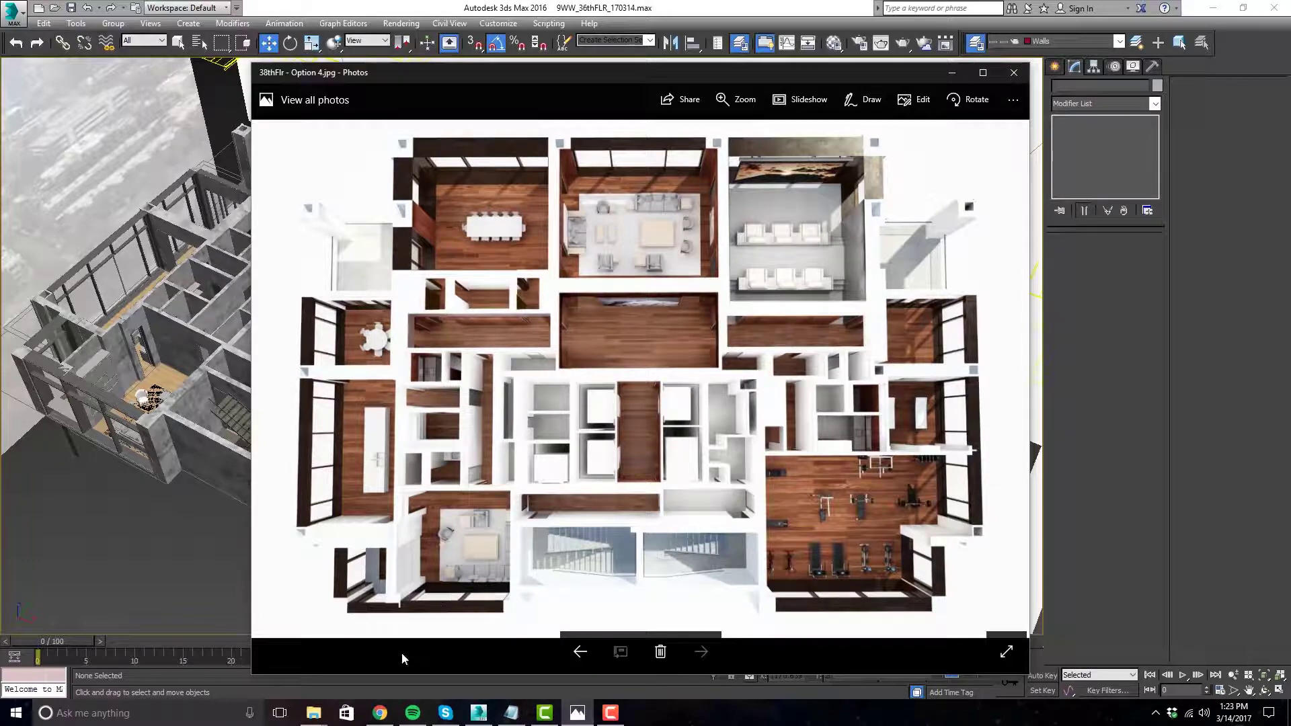
- Switch to Chrome and read the FStormRender home page's description and latest news, leaving the browser minimized when finished
click(379, 714)
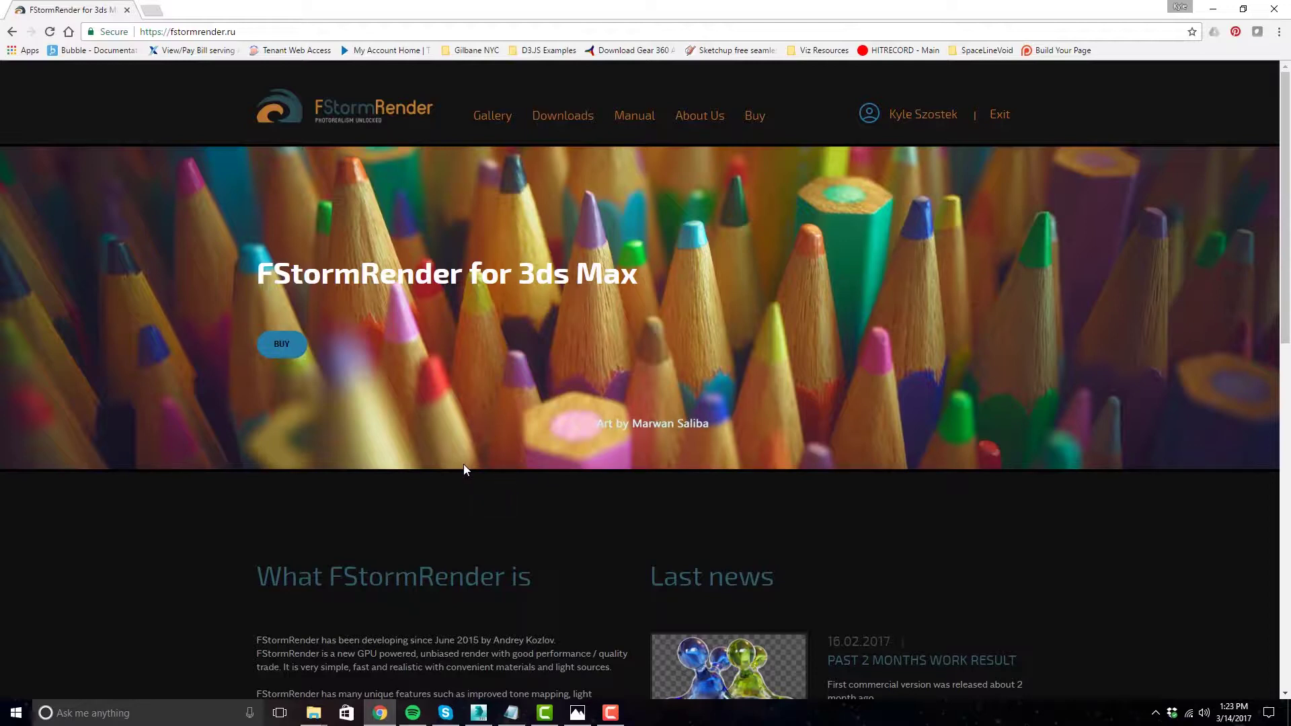
scroll(464, 468, down, 4)
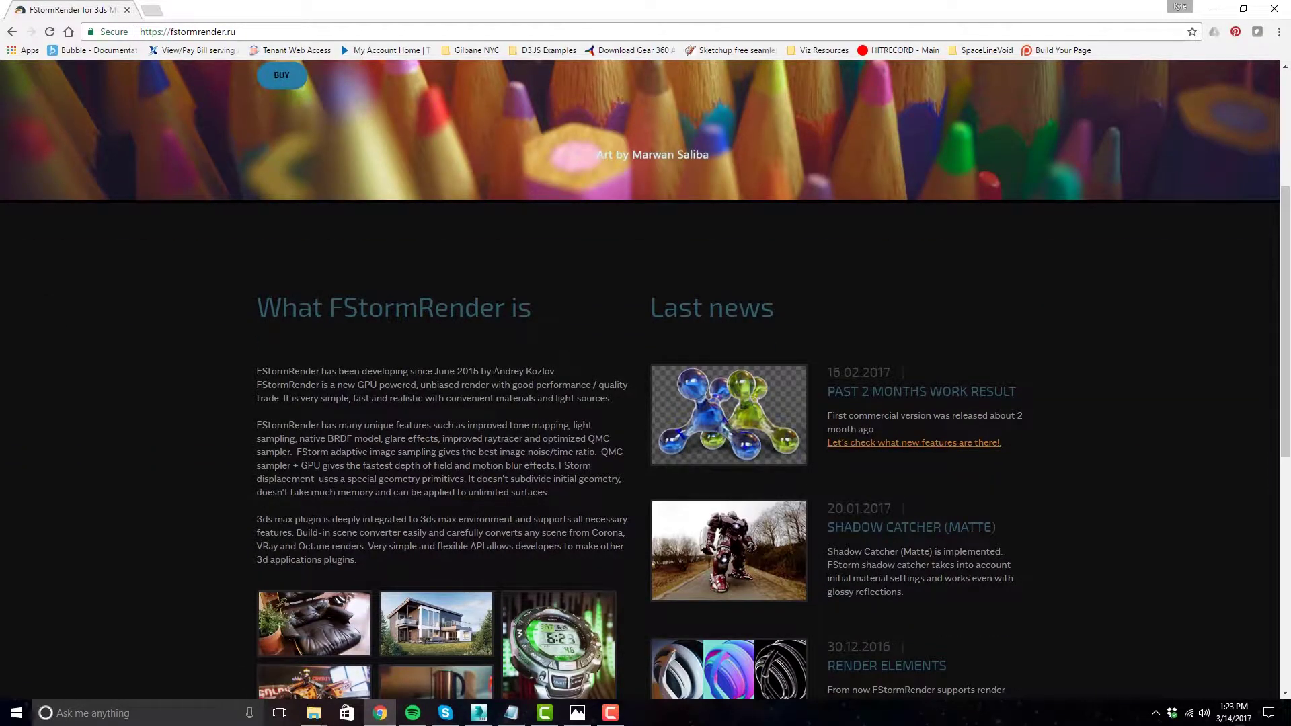
drag(494, 371, 555, 372)
click(557, 398)
scroll(646, 377, down, 1)
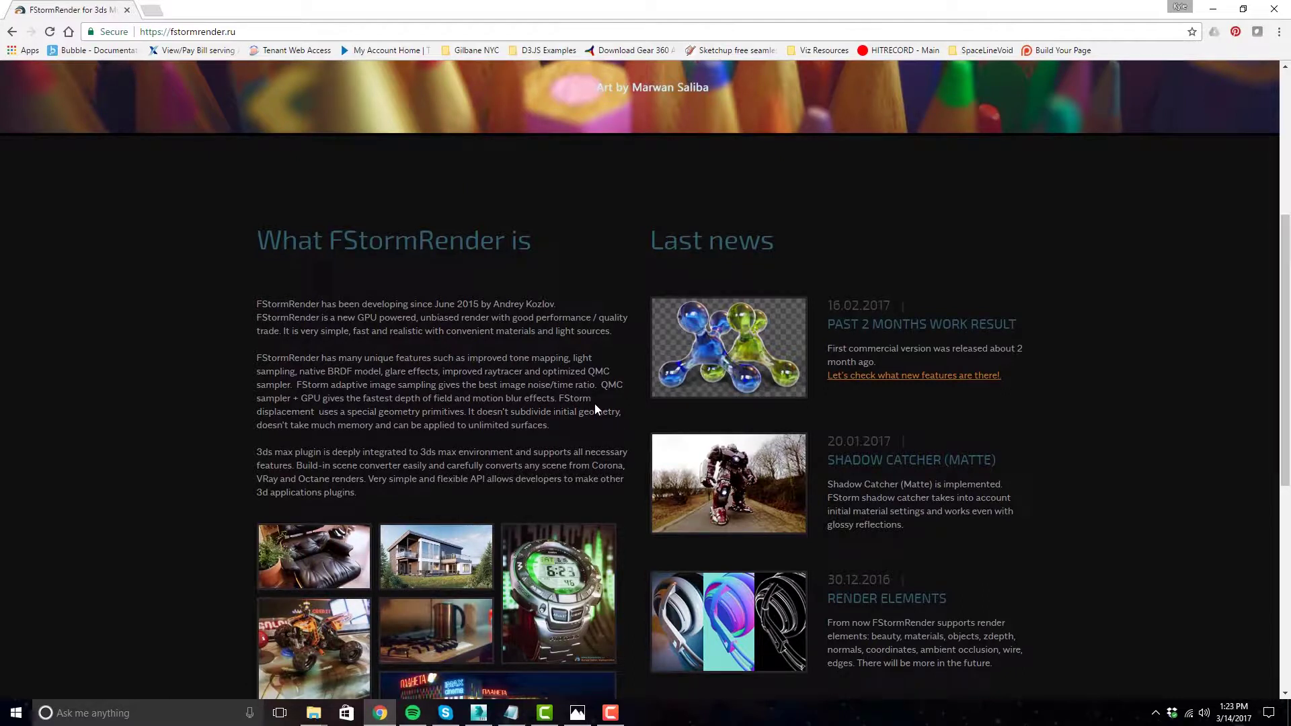
scroll(594, 405, down, 1)
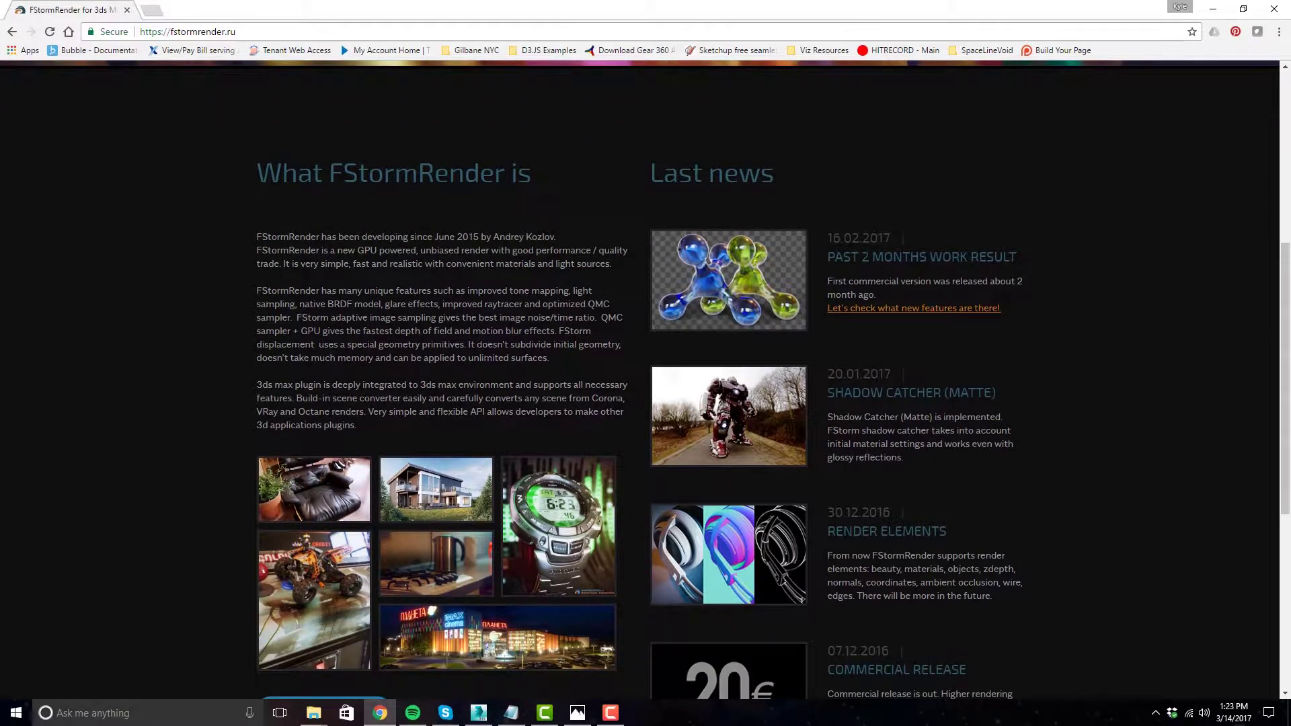
scroll(608, 376, down, 1)
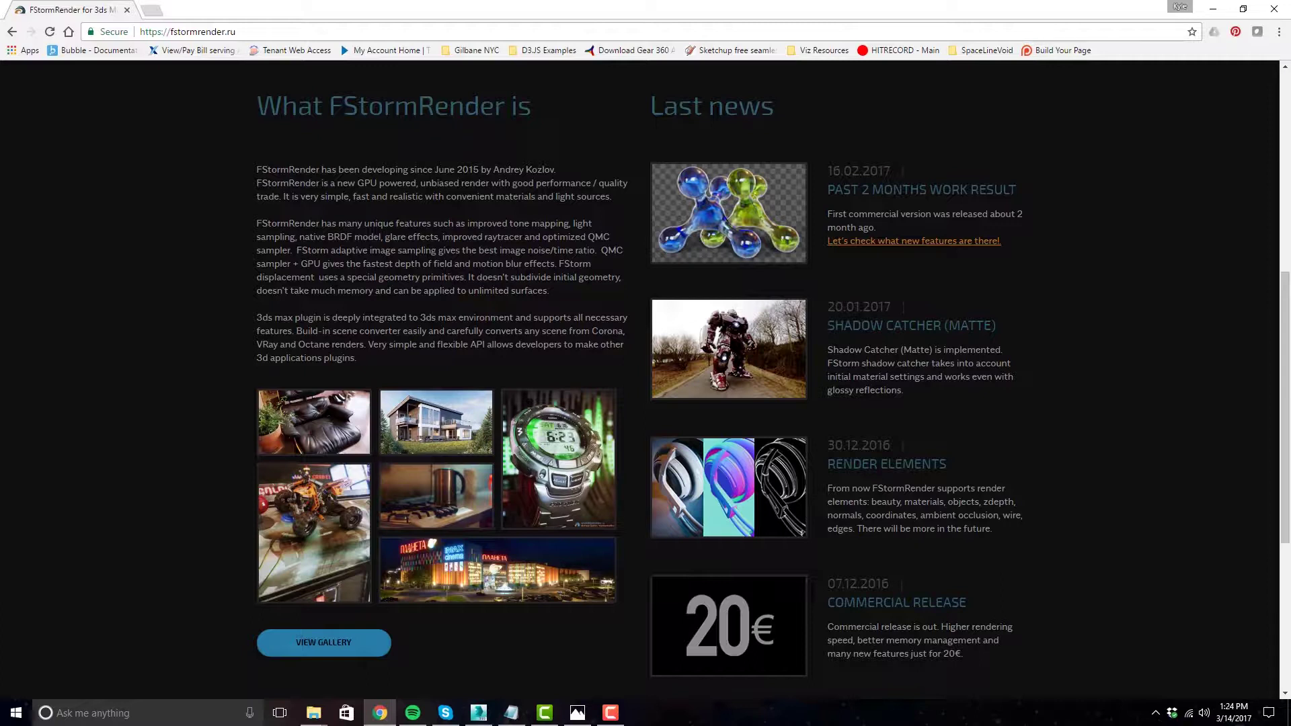
scroll(645, 376, up, 1)
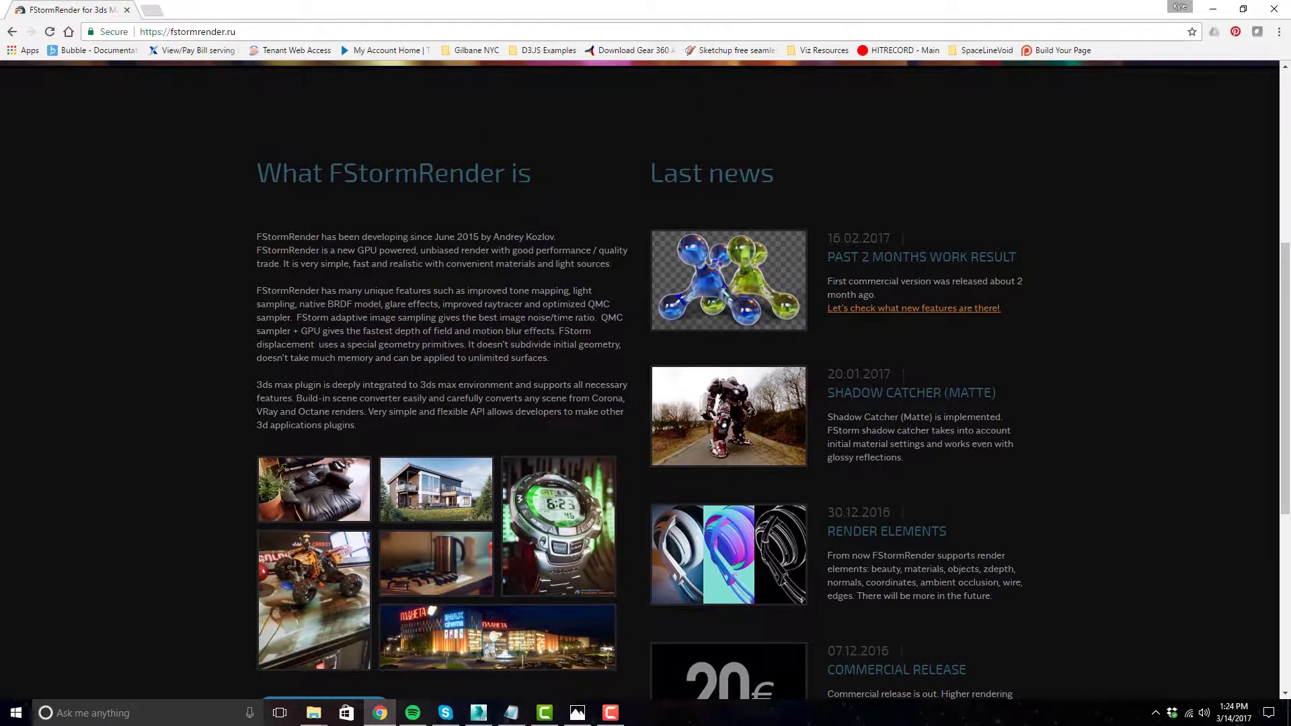
scroll(814, 304, up, 6)
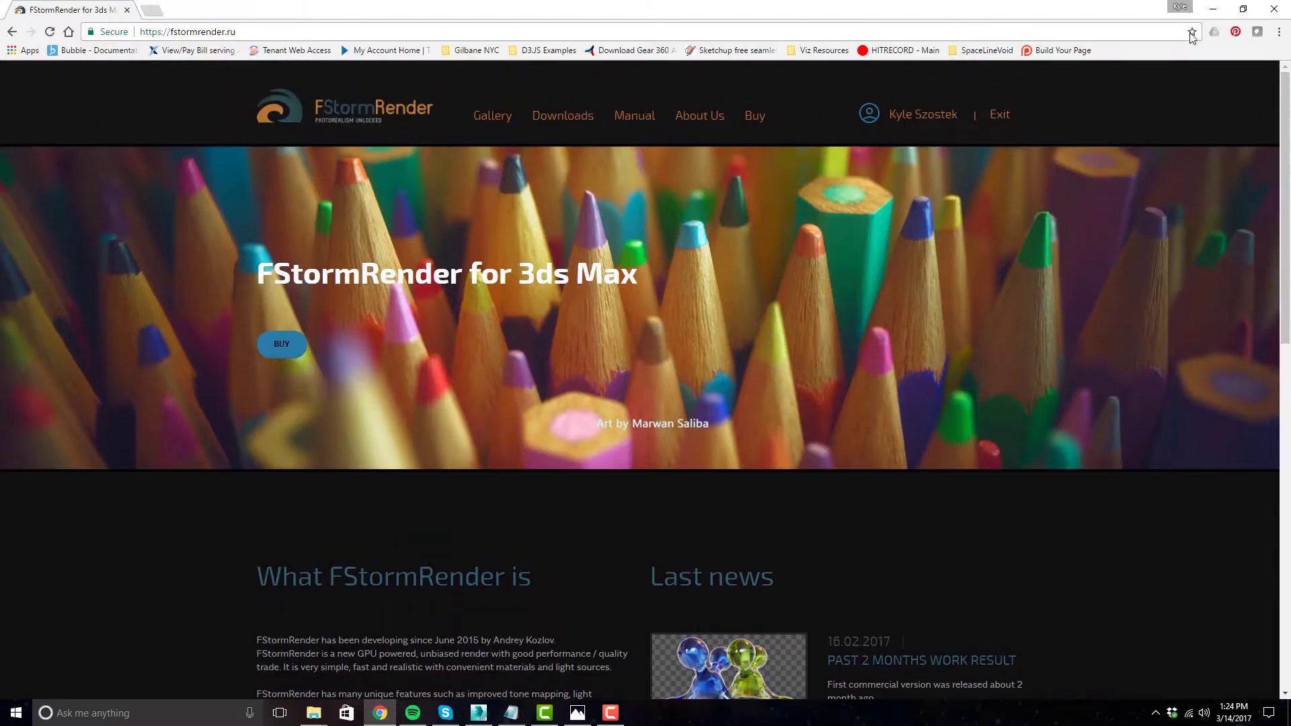
click(1212, 10)
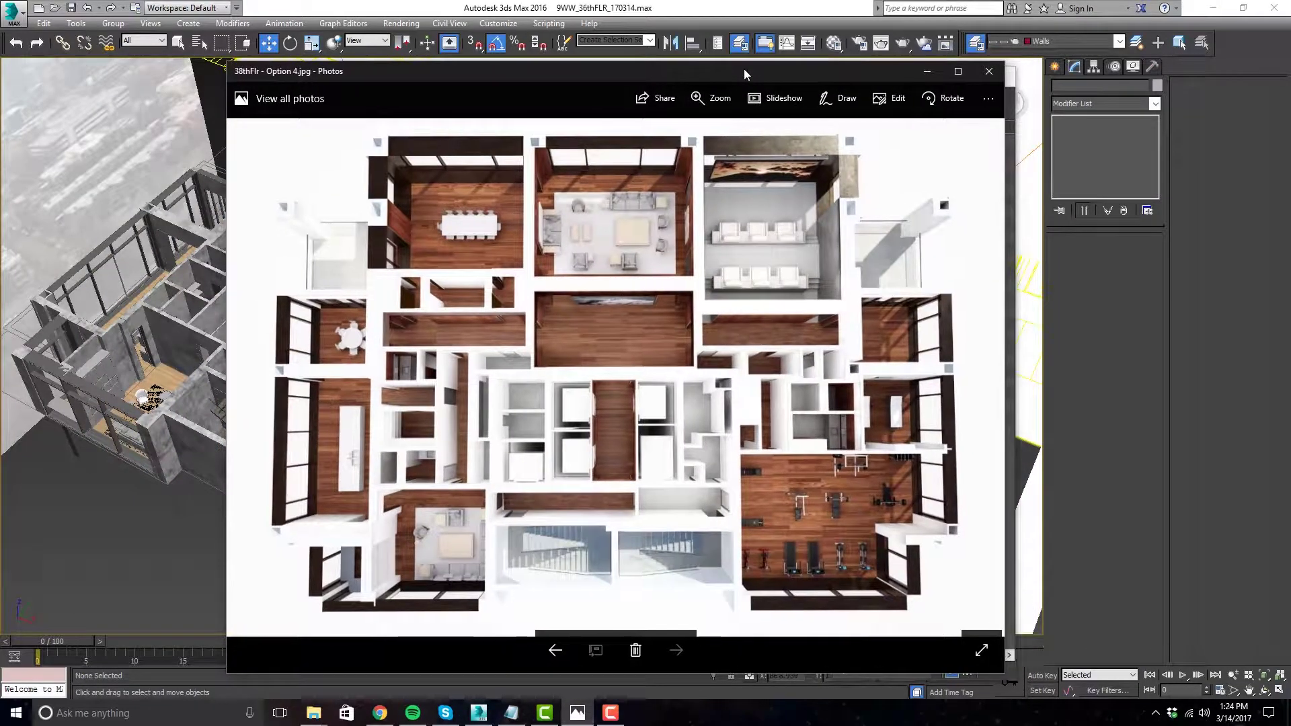
- Minimize the floor plan rendering and examine the full 3D floor model in the 3ds Max perspective view
drag(746, 70, 788, 65)
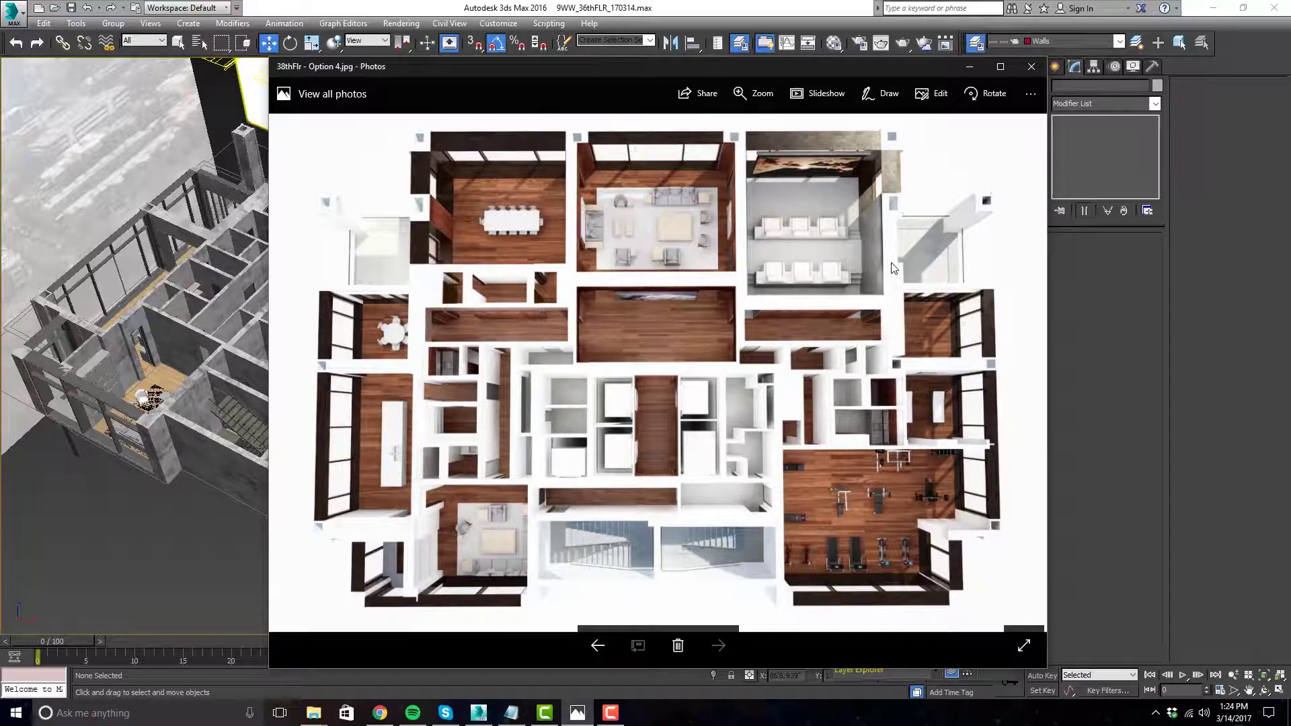
click(970, 69)
middle_drag(632, 377, 724, 337)
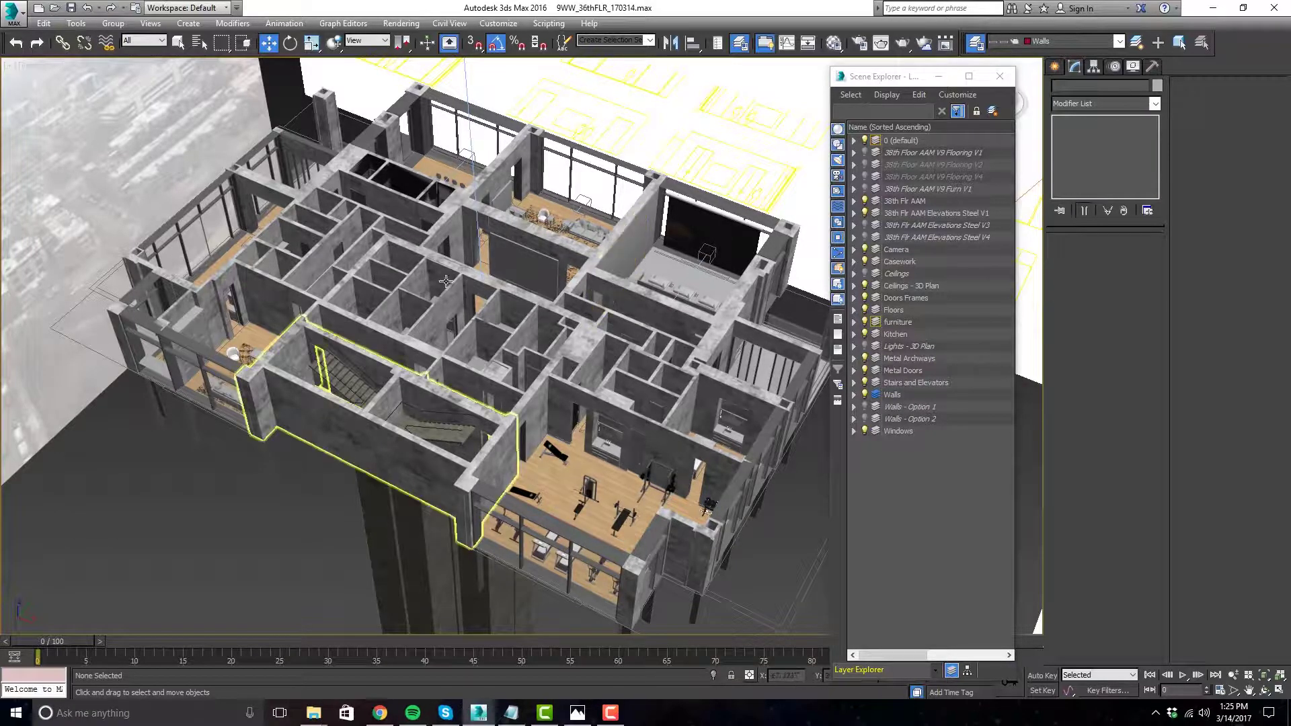
alt+middle_drag(272, 485, 287, 470)
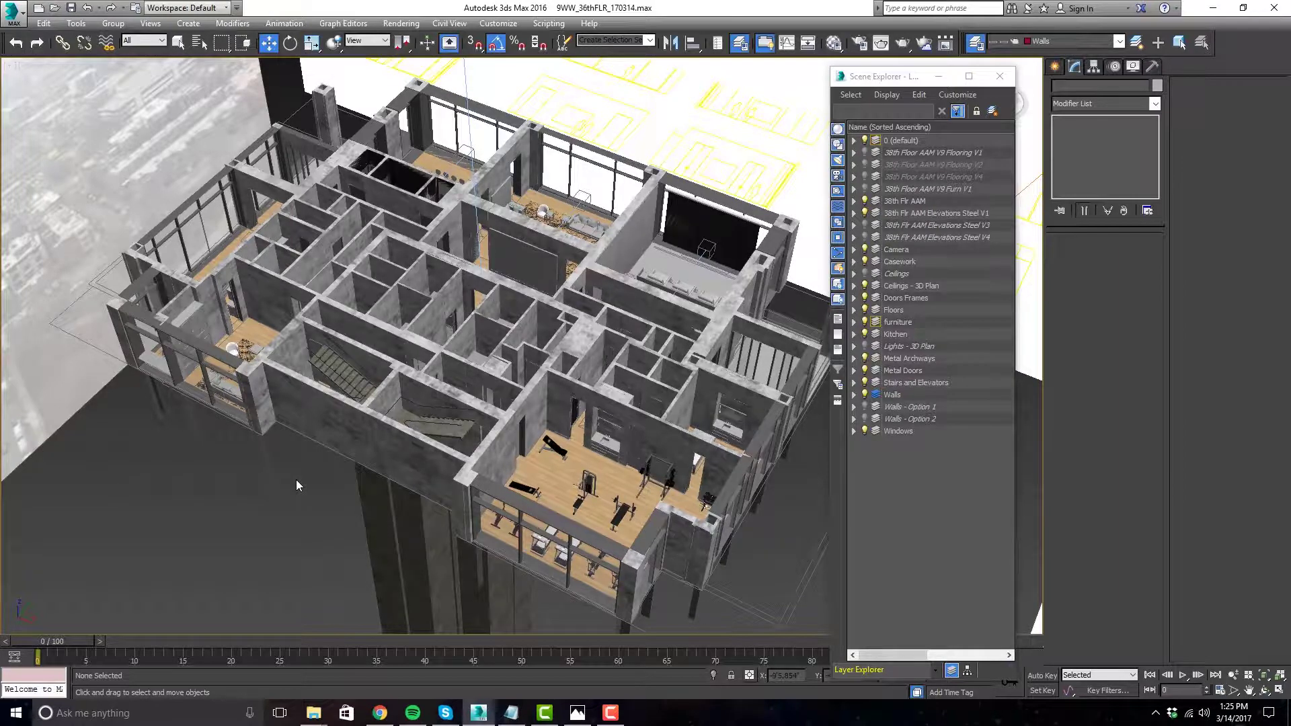
- Hide every layer in the scene, from 0 (default) down to Windows
click(916, 142)
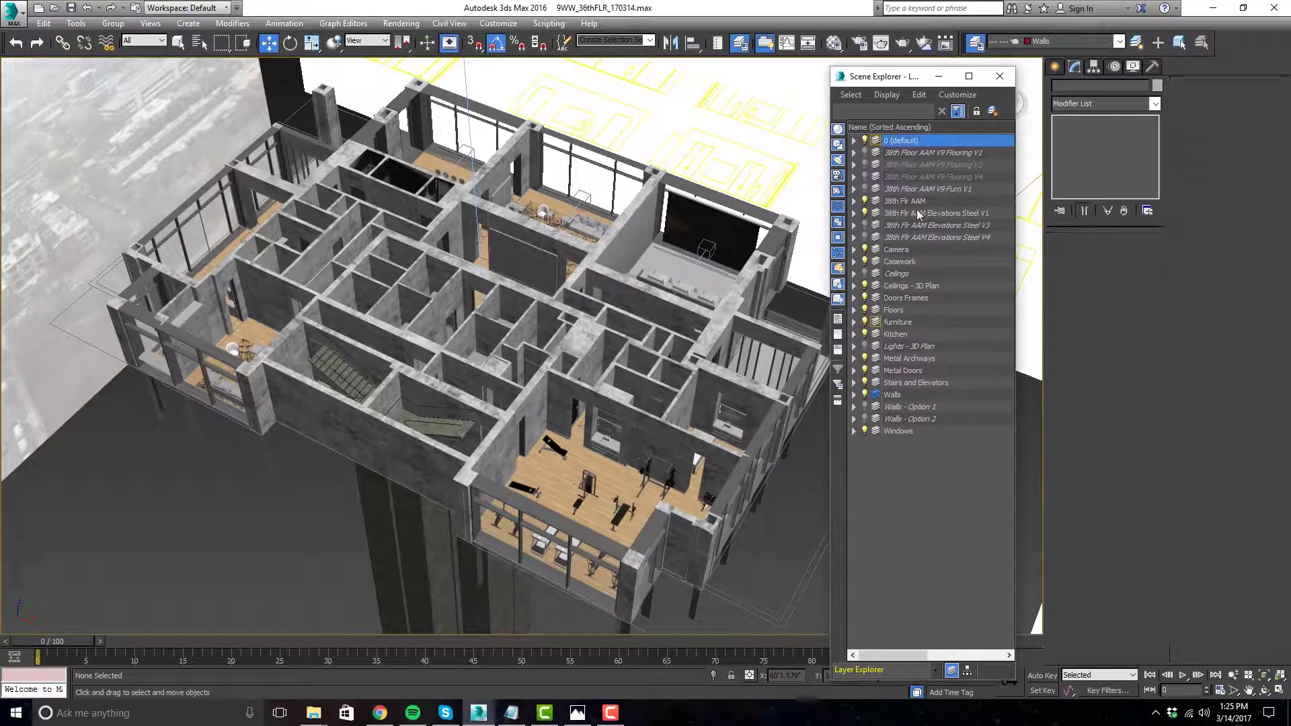
shift+click(869, 431)
click(865, 431)
click(892, 462)
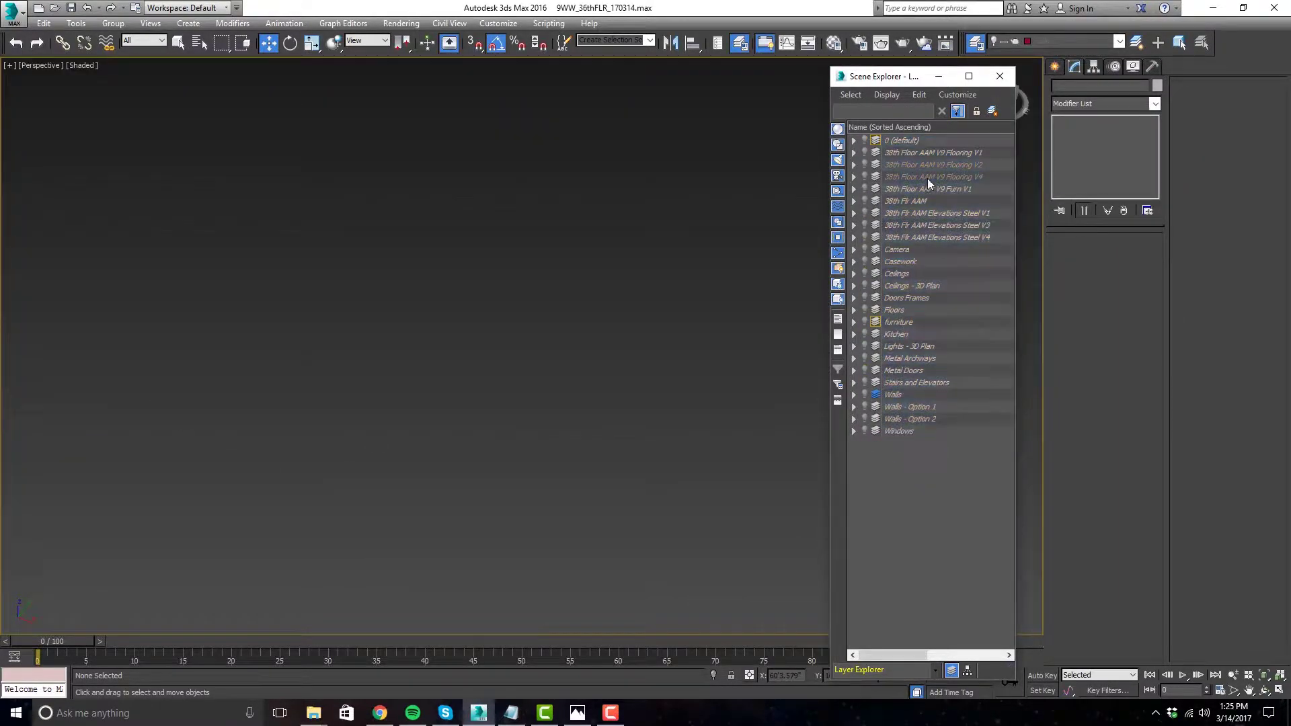
- Show the 38th Flr AAM layer and examine its floor plan linework in perspective
click(864, 201)
middle_drag(698, 207, 679, 201)
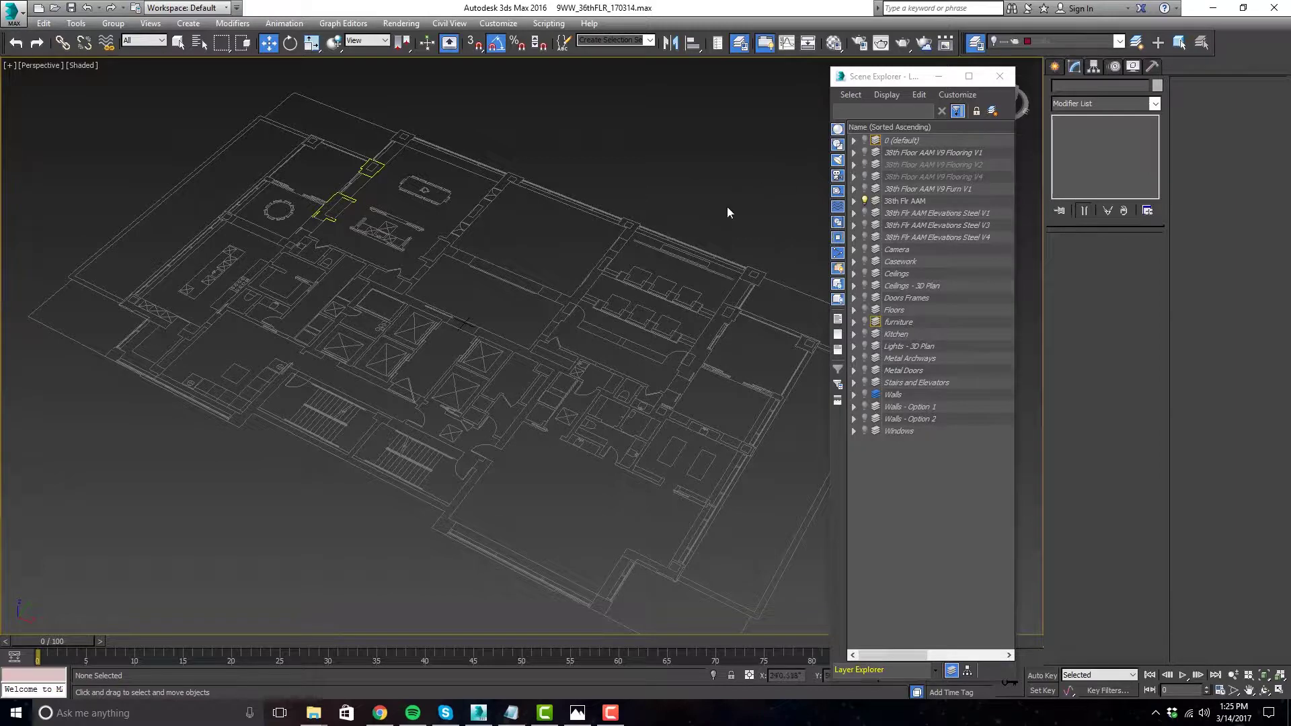
middle_drag(728, 207, 731, 207)
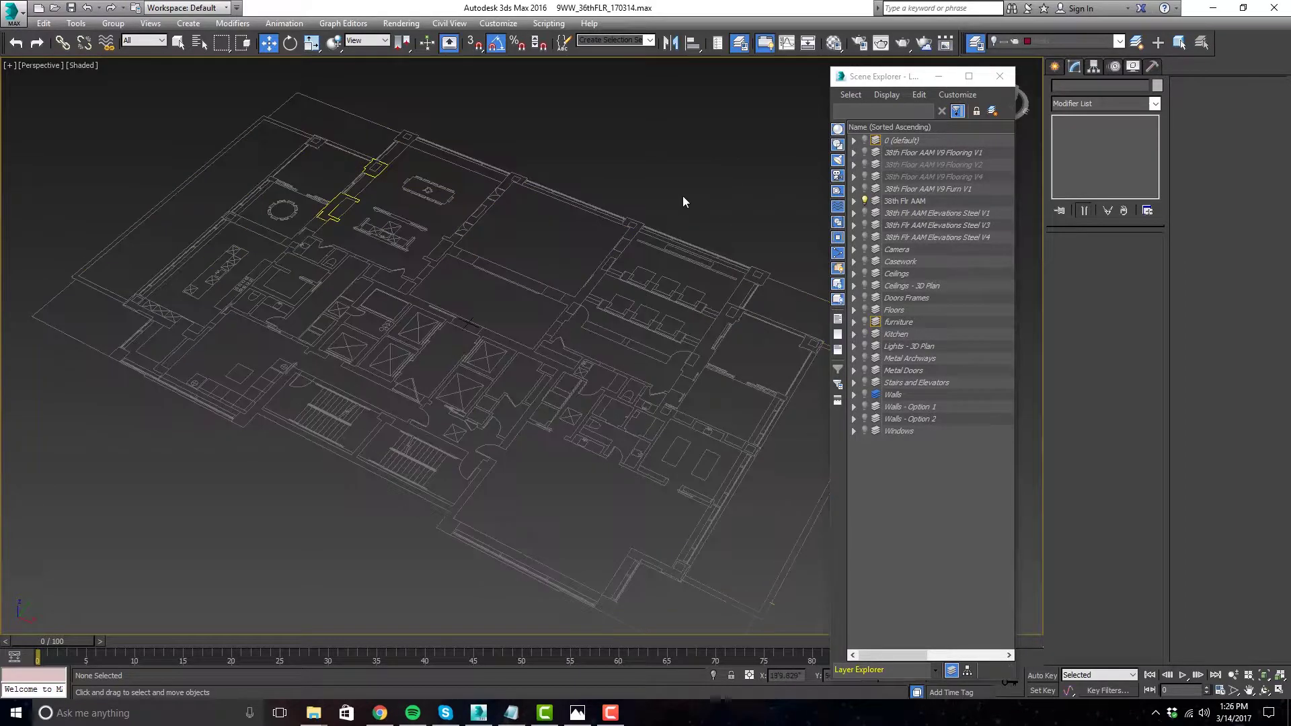
middle_drag(734, 329, 737, 334)
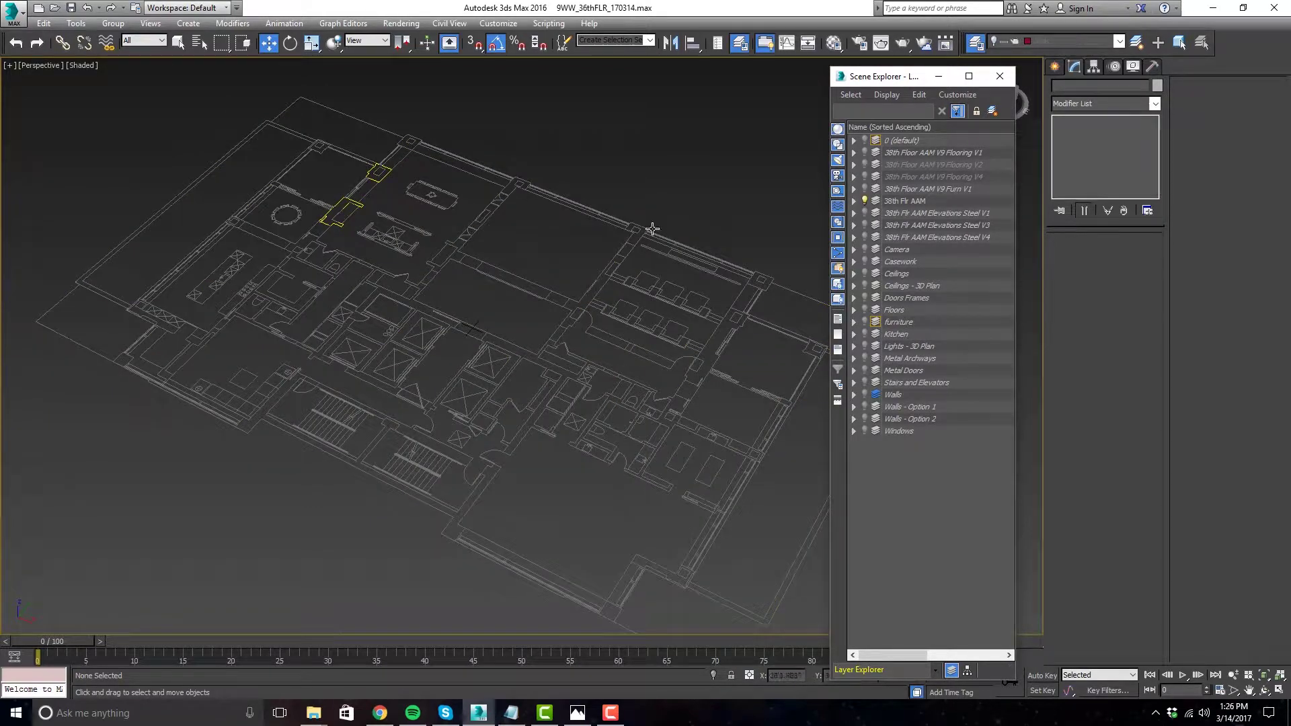
alt+middle_drag(679, 201, 697, 205)
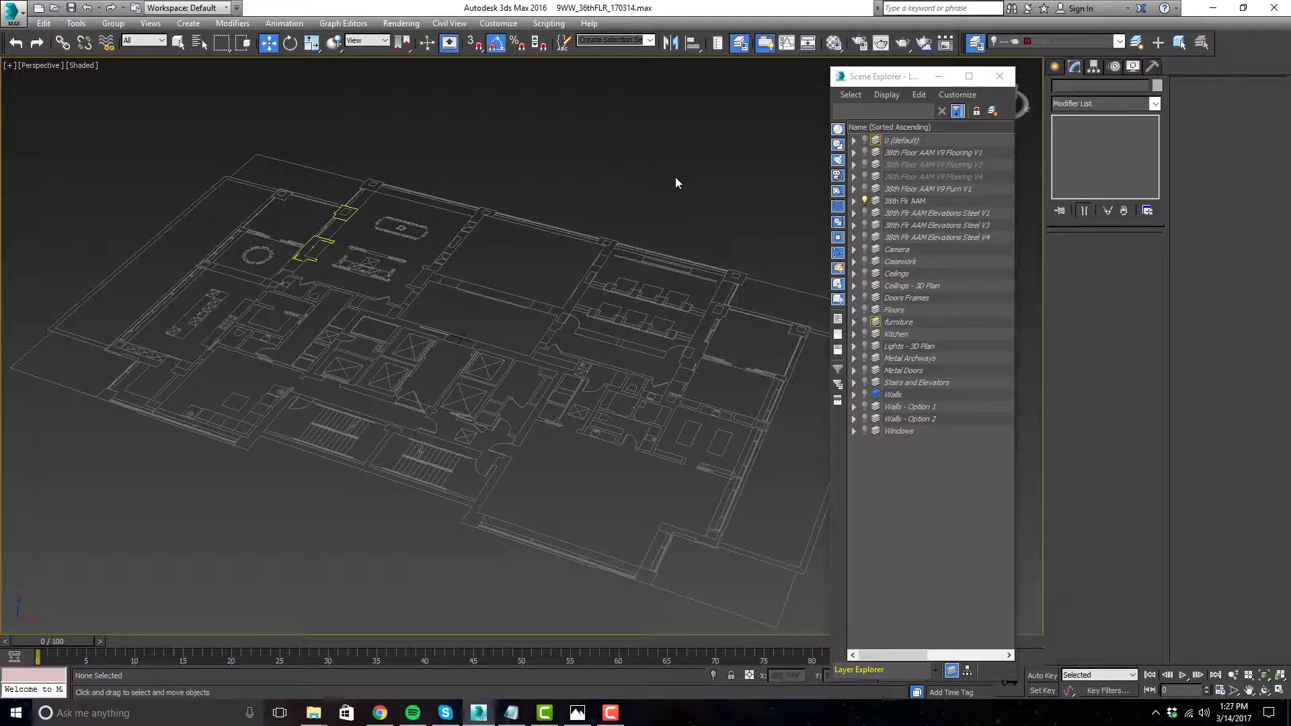
- Show the 38th Flr AAM Elevations Steel V1 layer and examine the elevation drawings behind the floor plan
click(864, 213)
middle_drag(532, 237, 538, 293)
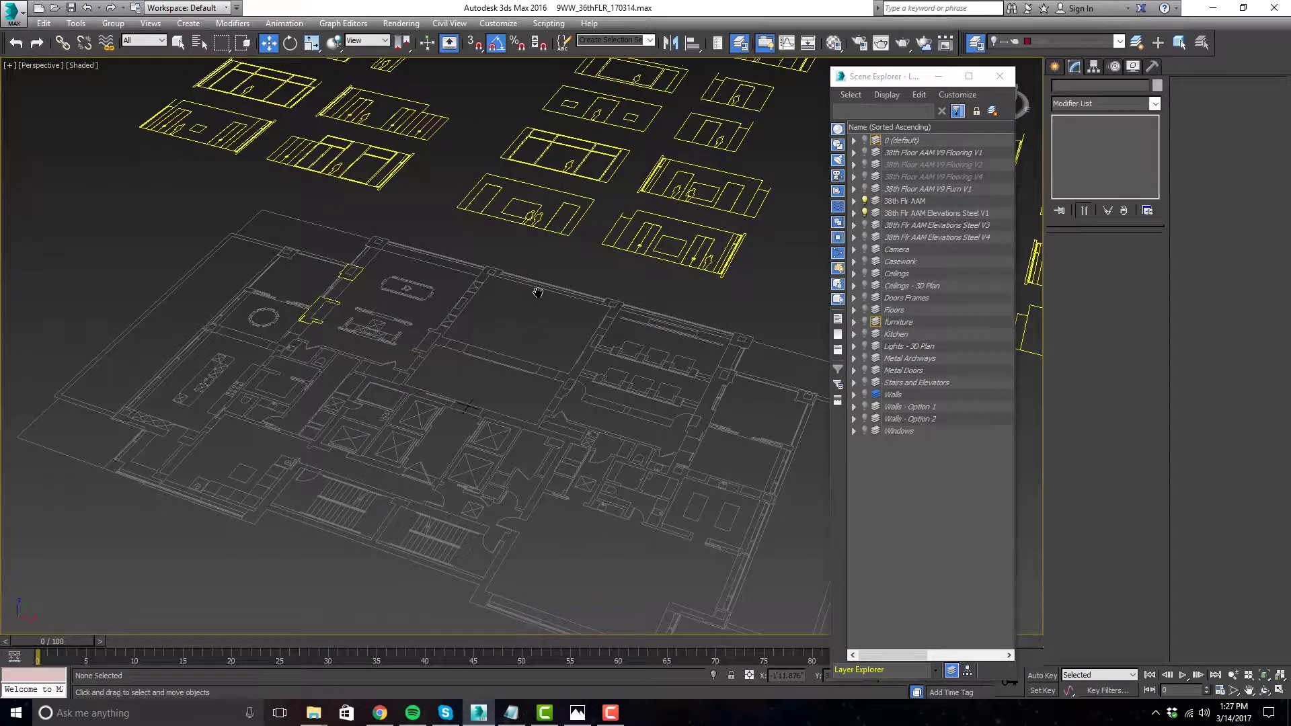
scroll(562, 324, down, 5)
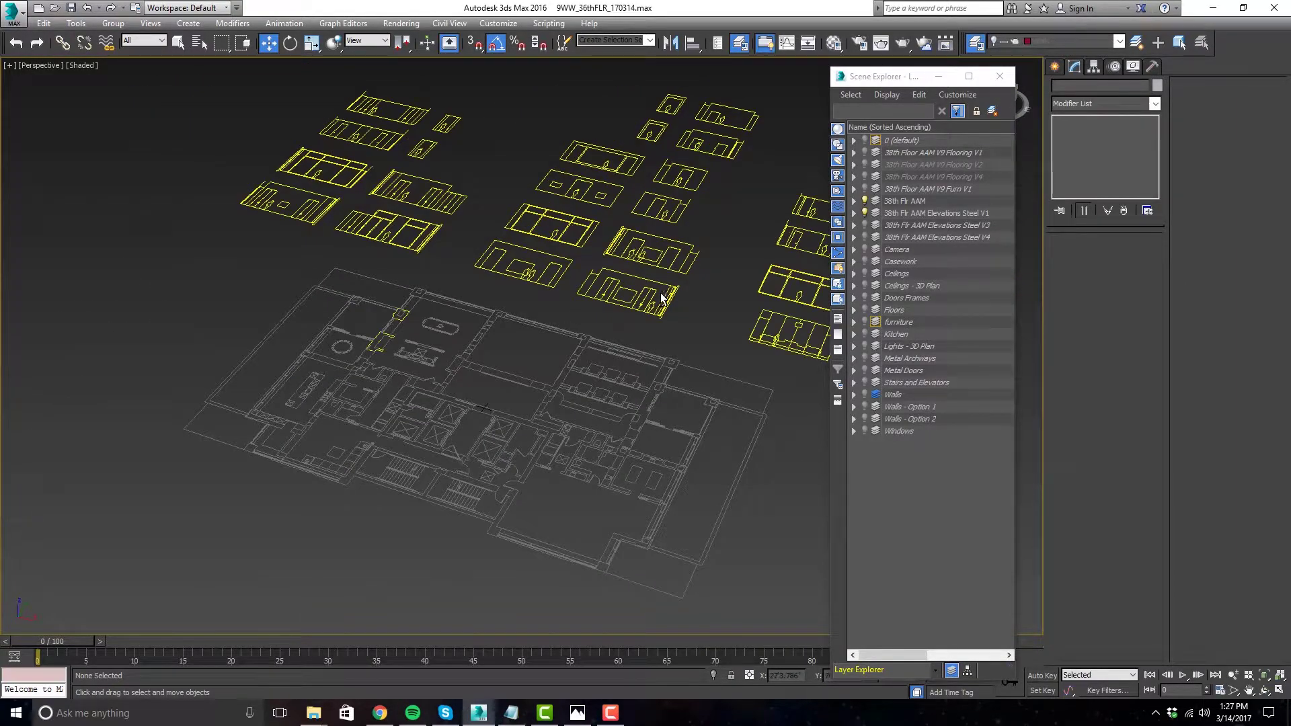
middle_drag(691, 235, 651, 276)
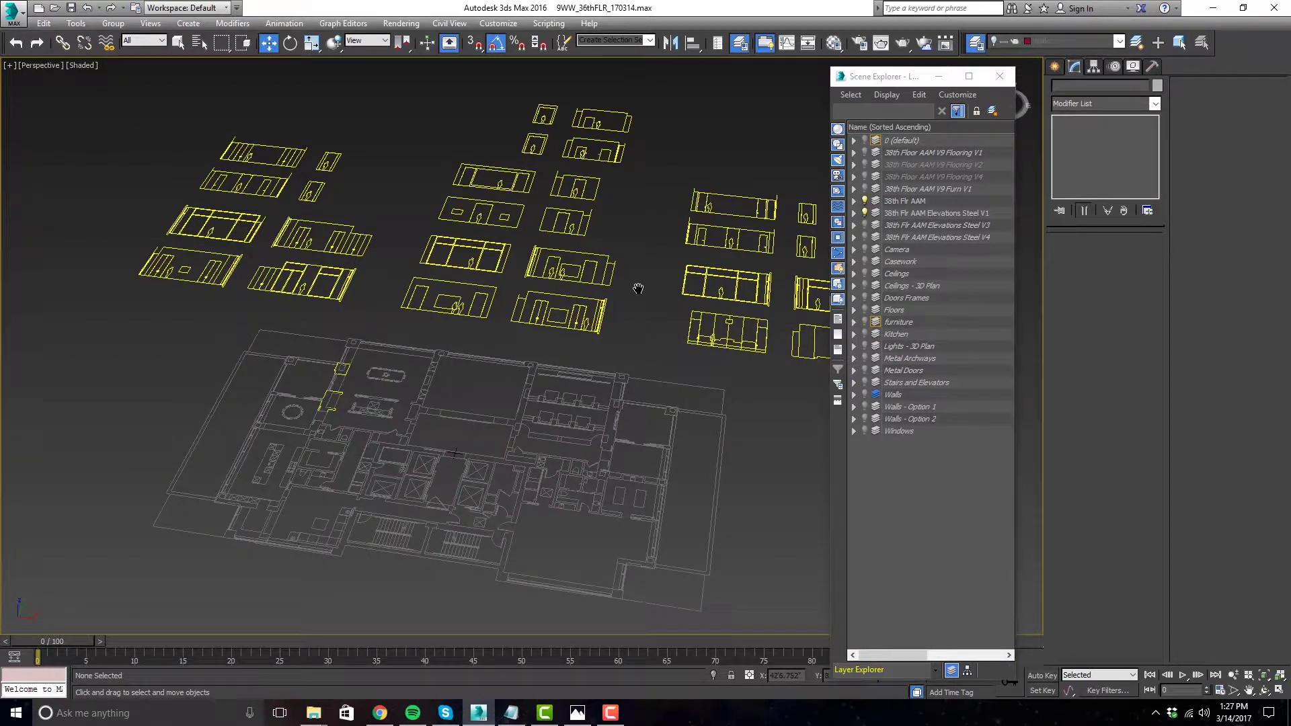
middle_drag(639, 283, 568, 250)
scroll(531, 516, up, 4)
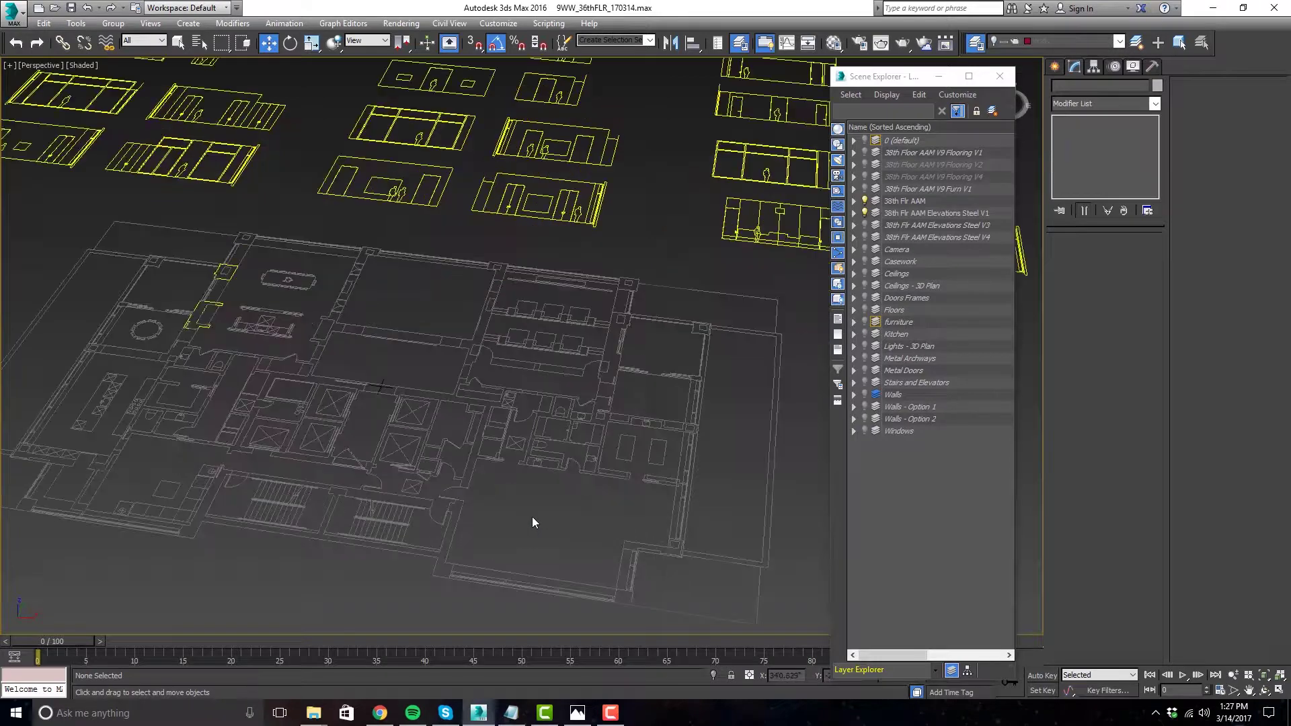
- Show the Floors layer over the floor plan linework
click(865, 310)
middle_drag(638, 450, 669, 403)
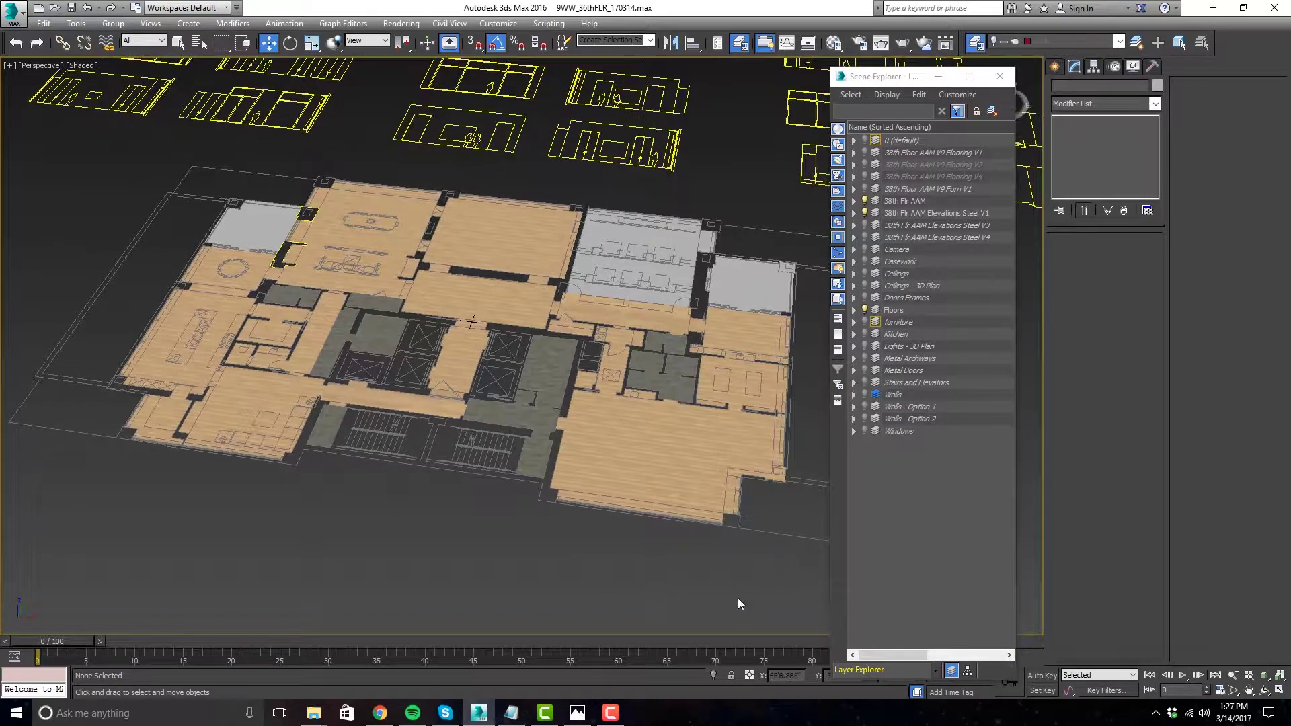
middle_drag(737, 598, 714, 567)
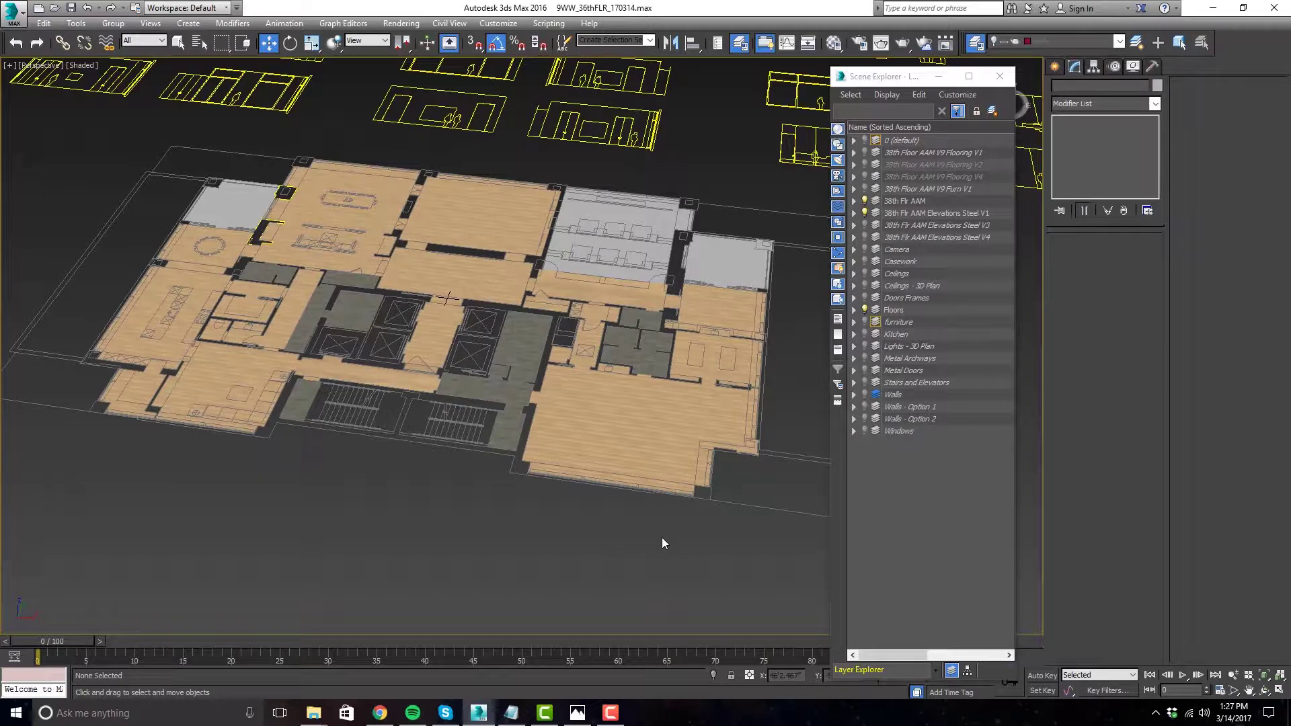
- Select the large wood floor and turn off its UVW Map and Edit Poly modifiers to expose the base line
scroll(661, 537, up, 3)
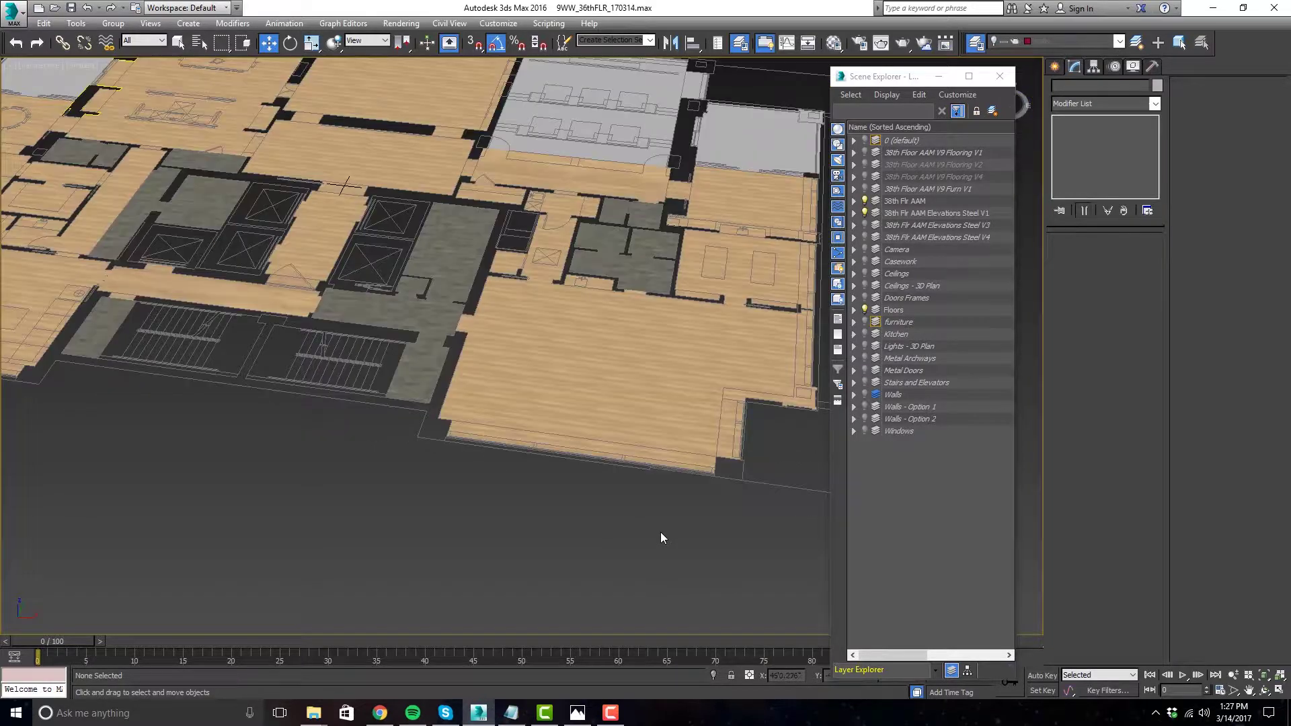
middle_drag(660, 531, 595, 571)
scroll(617, 572, up, 4)
click(527, 410)
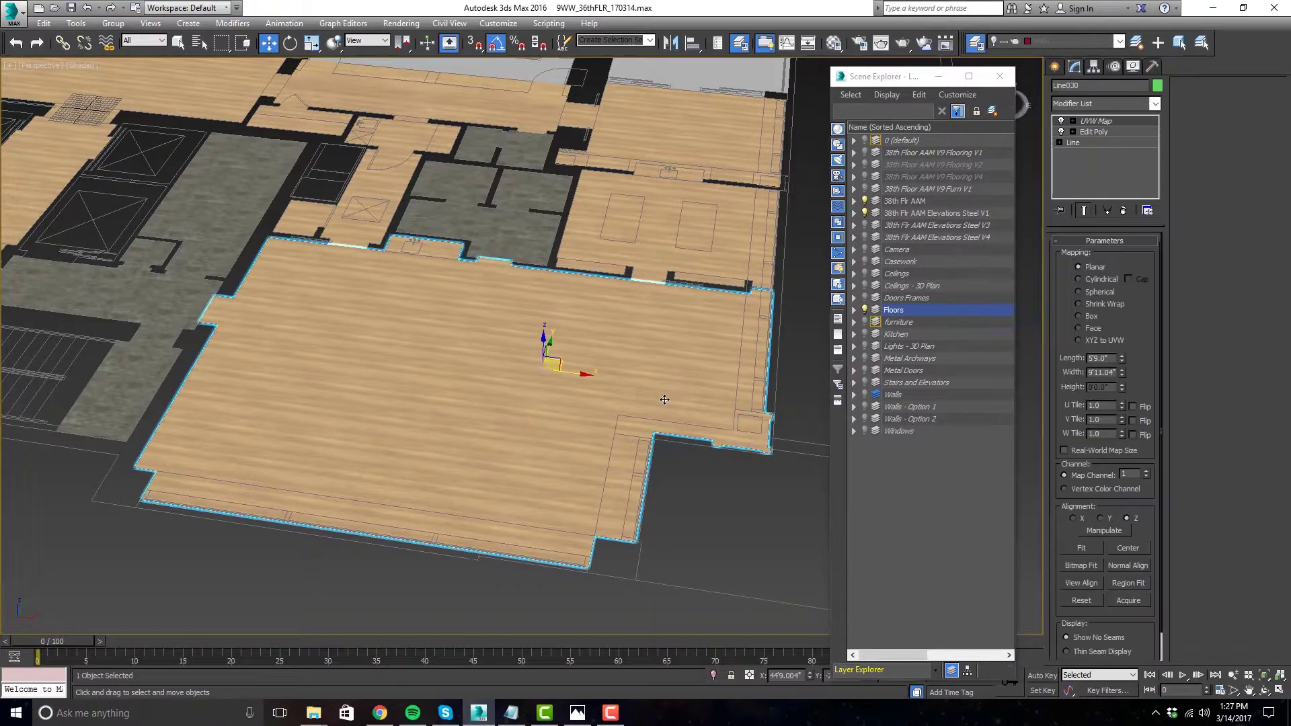
click(1060, 121)
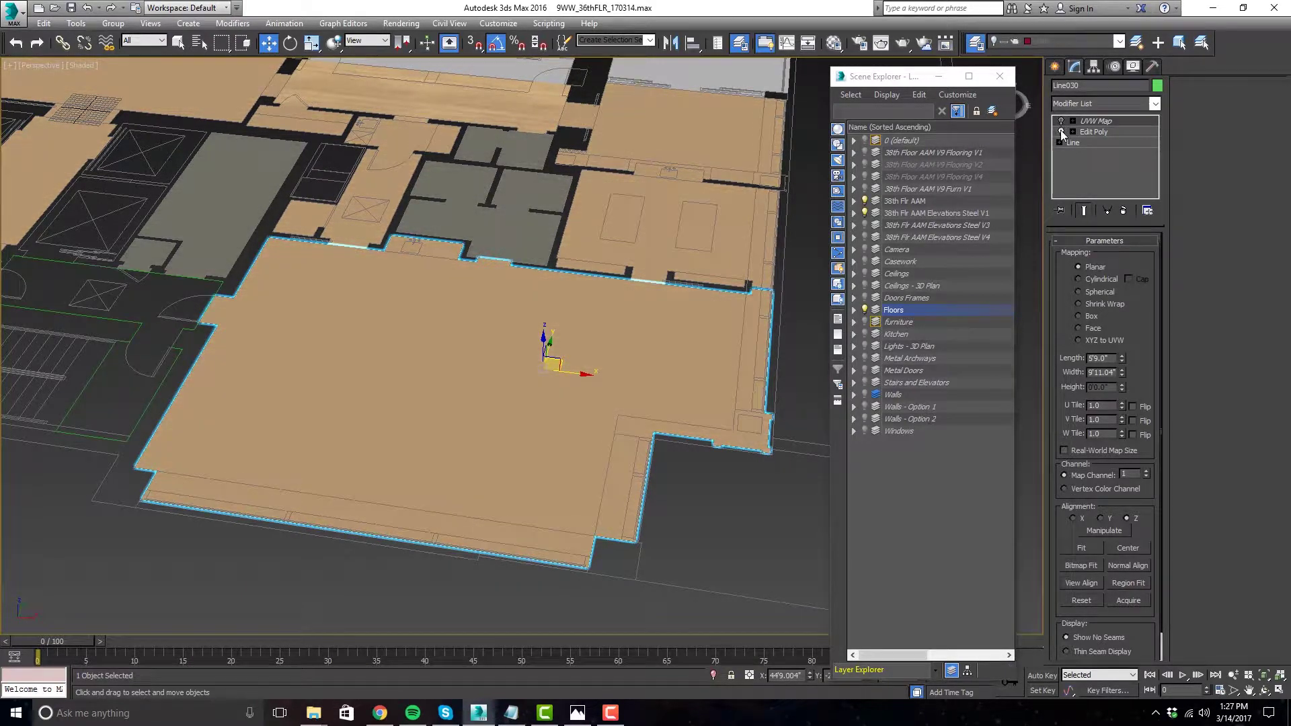
click(1061, 132)
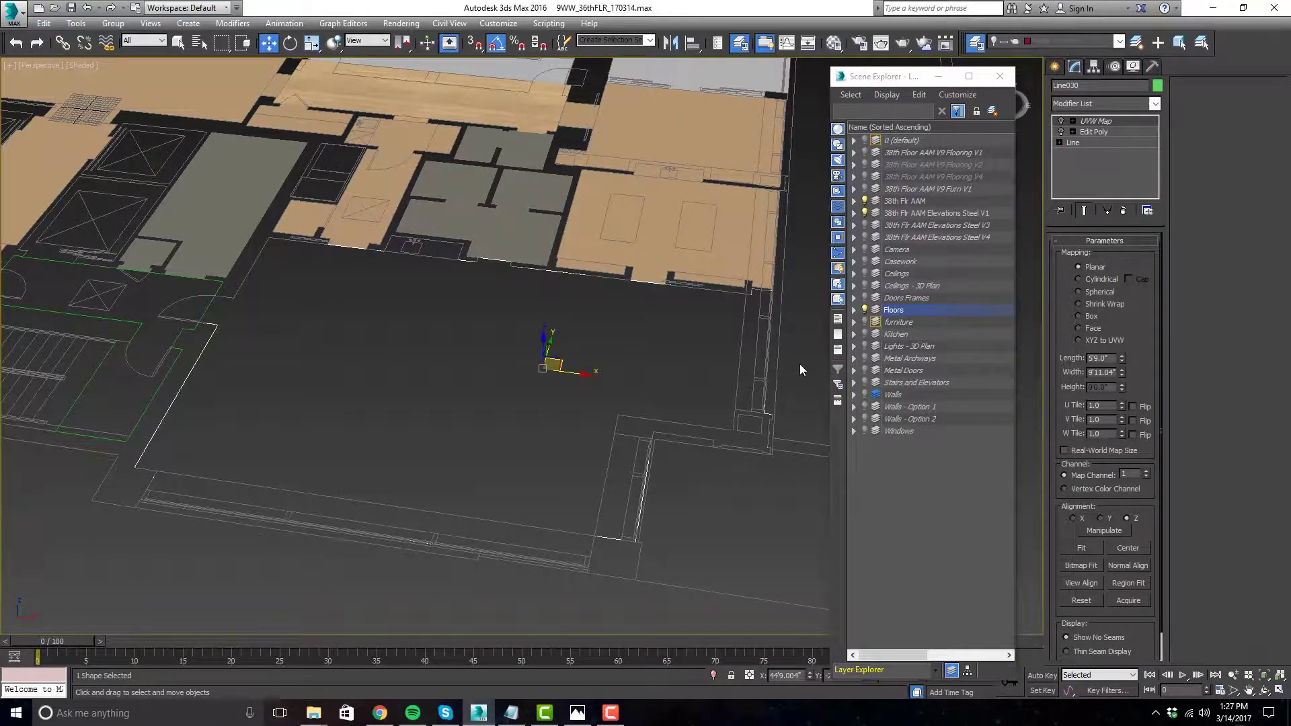
middle_drag(800, 365, 769, 323)
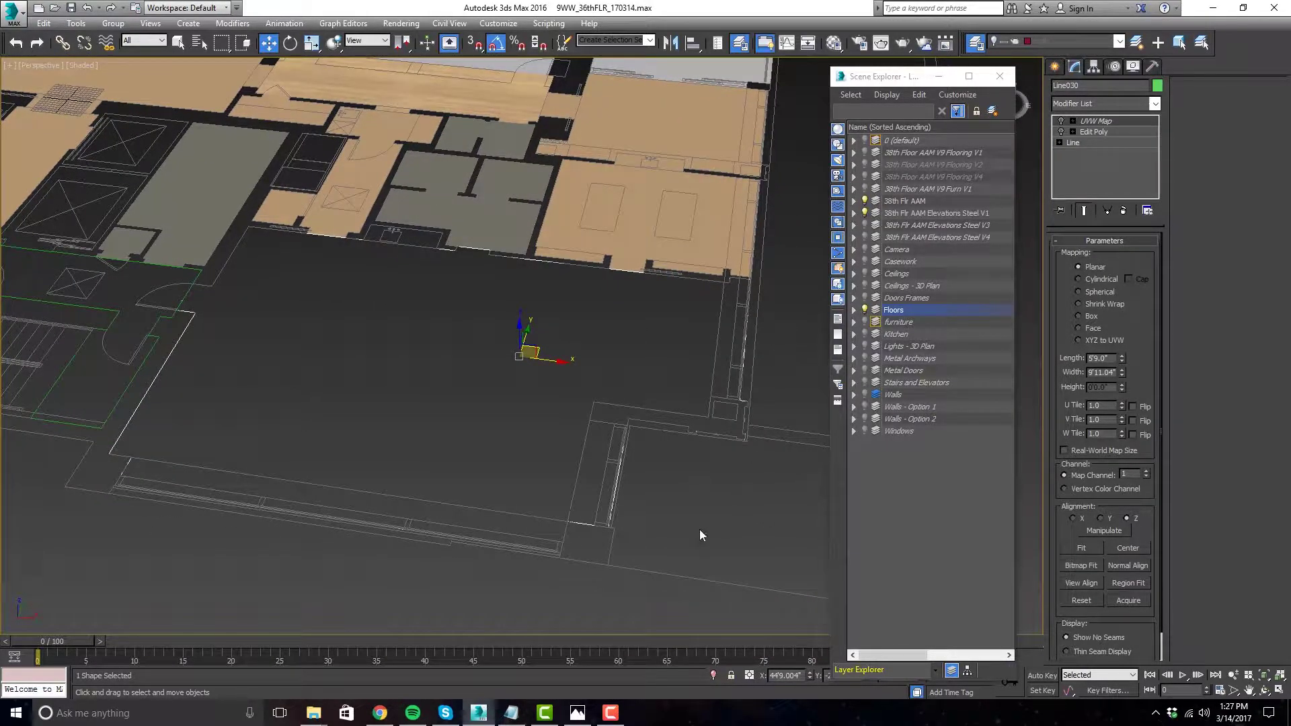
middle_drag(397, 589, 404, 578)
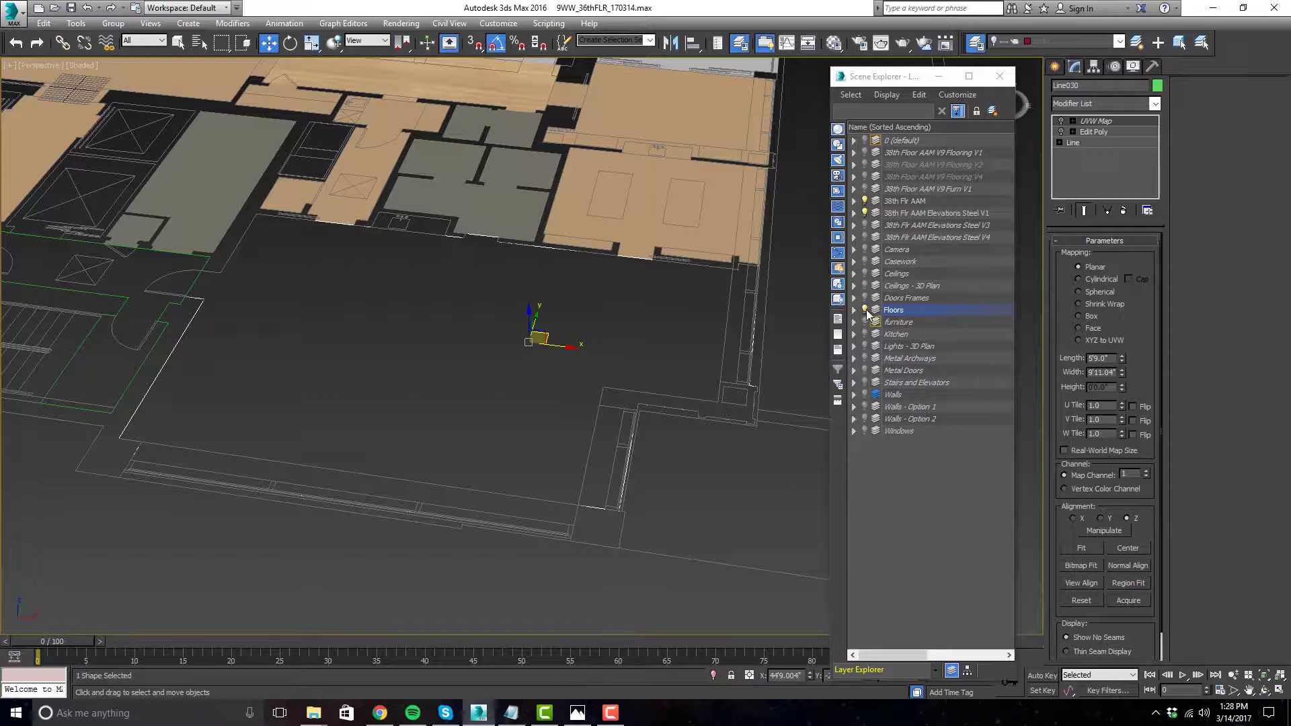
- Turn the large wood floor's Edit Poly and UVW Map modifiers back on and inspect the plank texture up close
click(1060, 122)
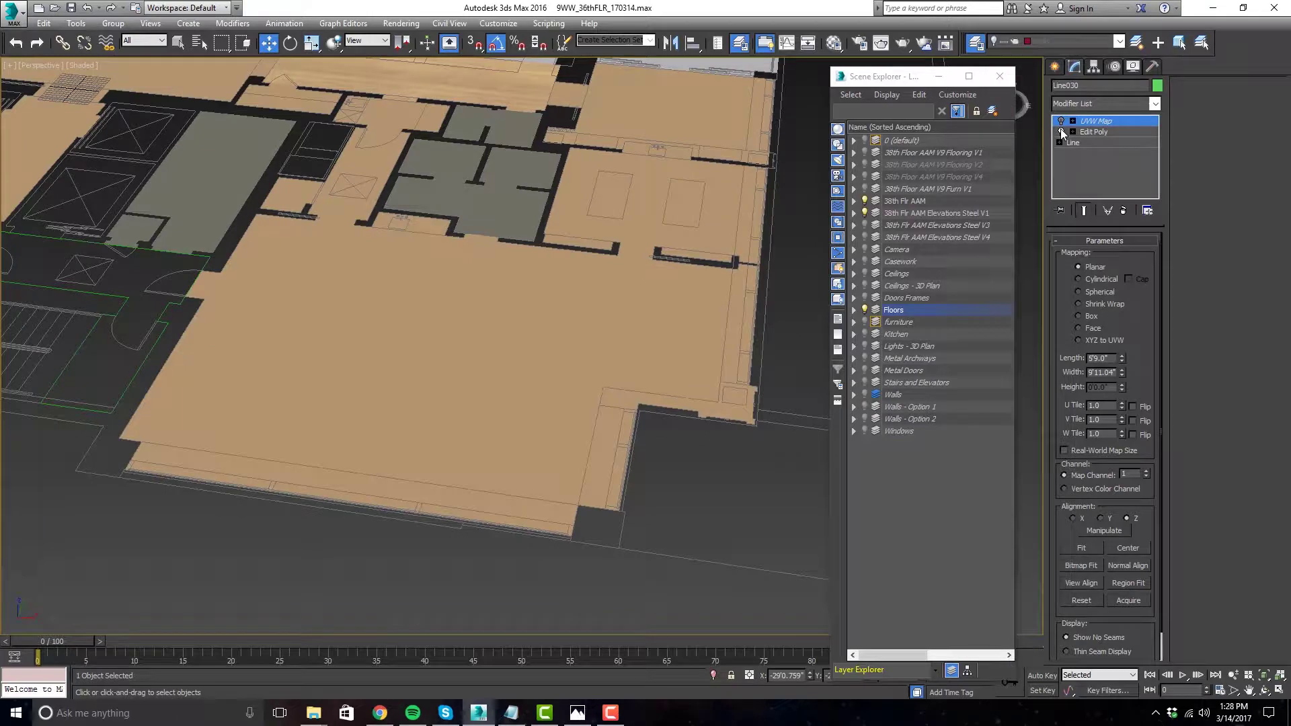
click(1060, 131)
click(1061, 121)
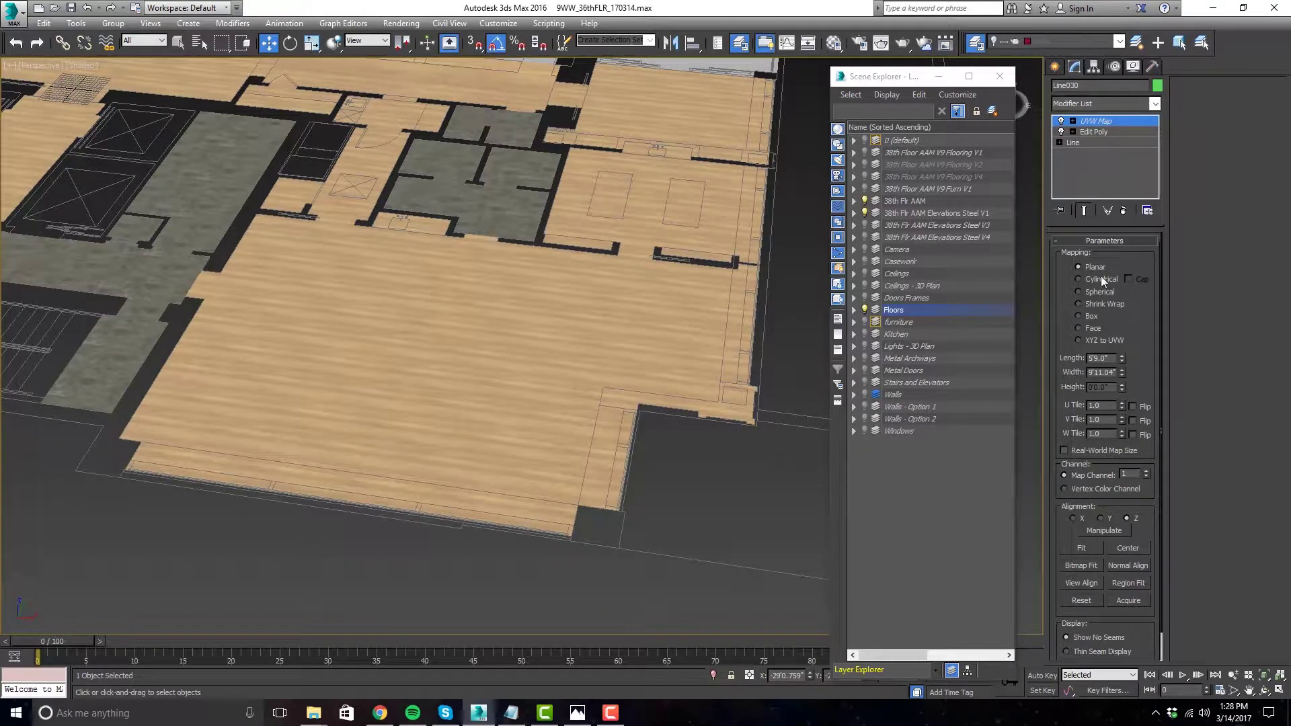
scroll(502, 433, up, 6)
scroll(503, 437, down, 4)
middle_drag(634, 400, 584, 450)
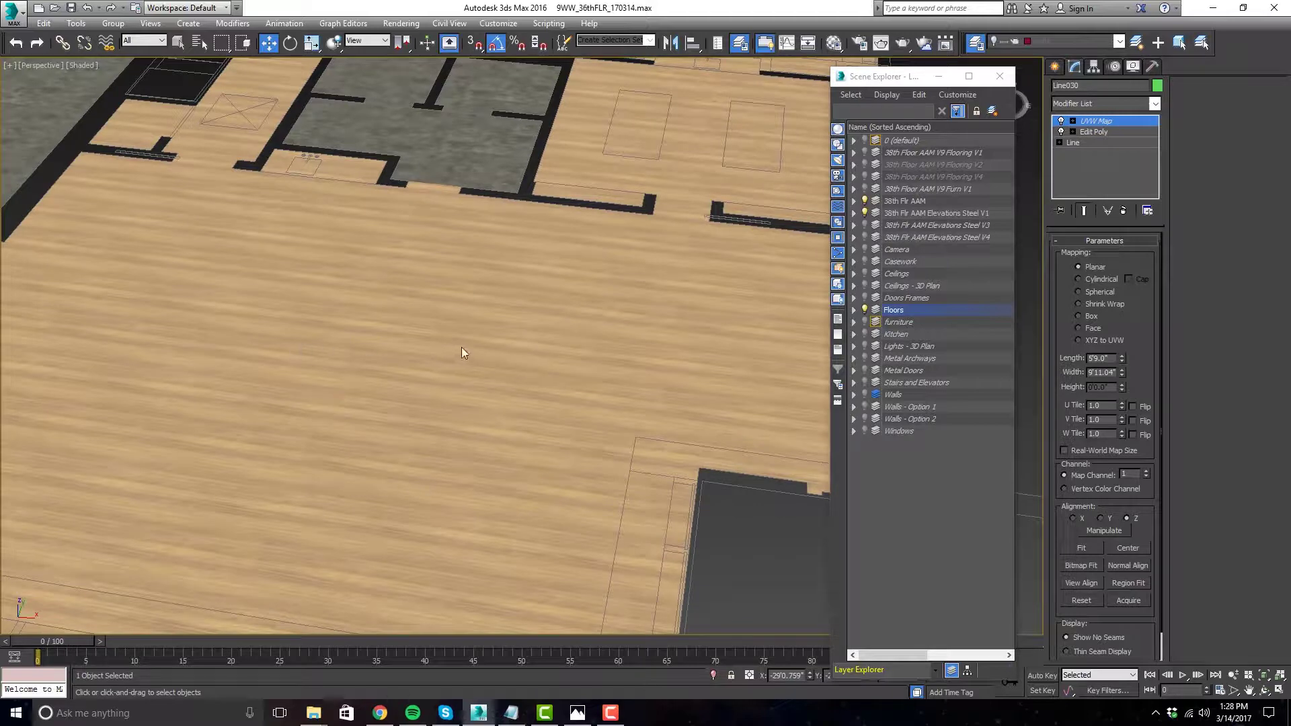
middle_drag(562, 337, 663, 387)
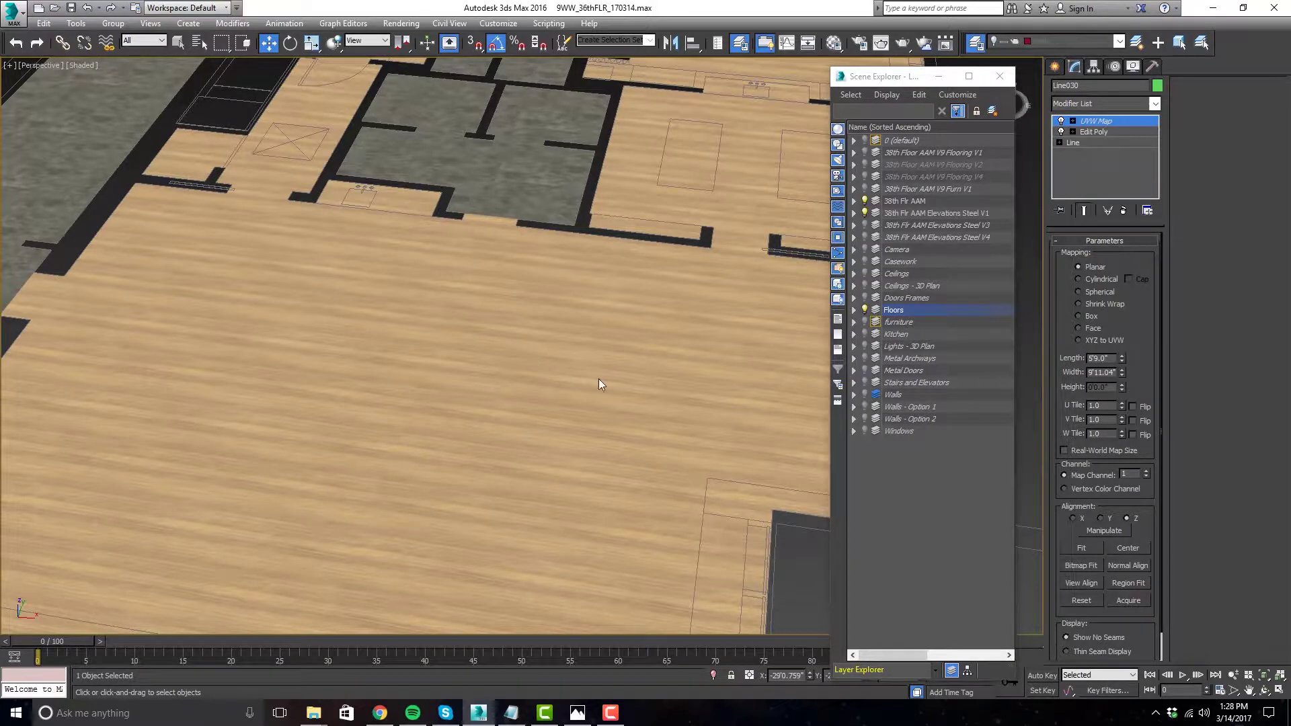
- Show the Walls layer over the textured floors and view the extruded walls across the whole floor plan
scroll(602, 379, down, 3)
middle_drag(612, 374, 627, 394)
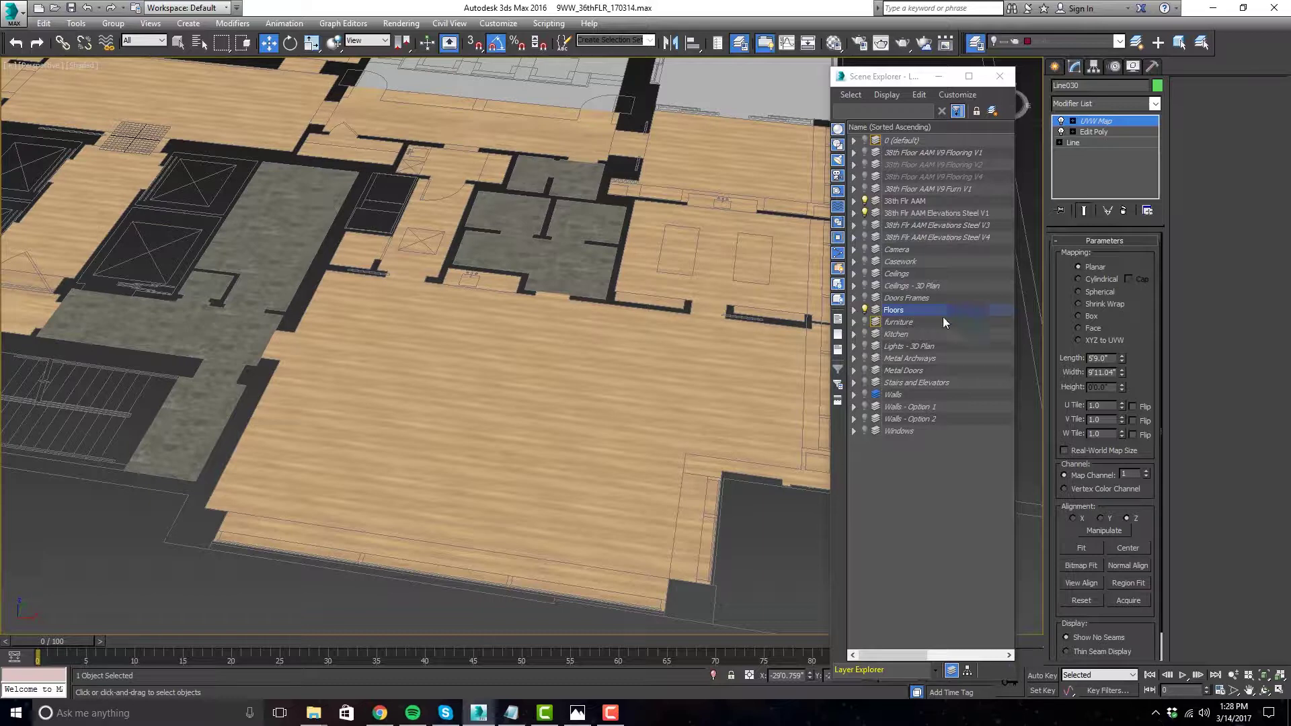
click(865, 395)
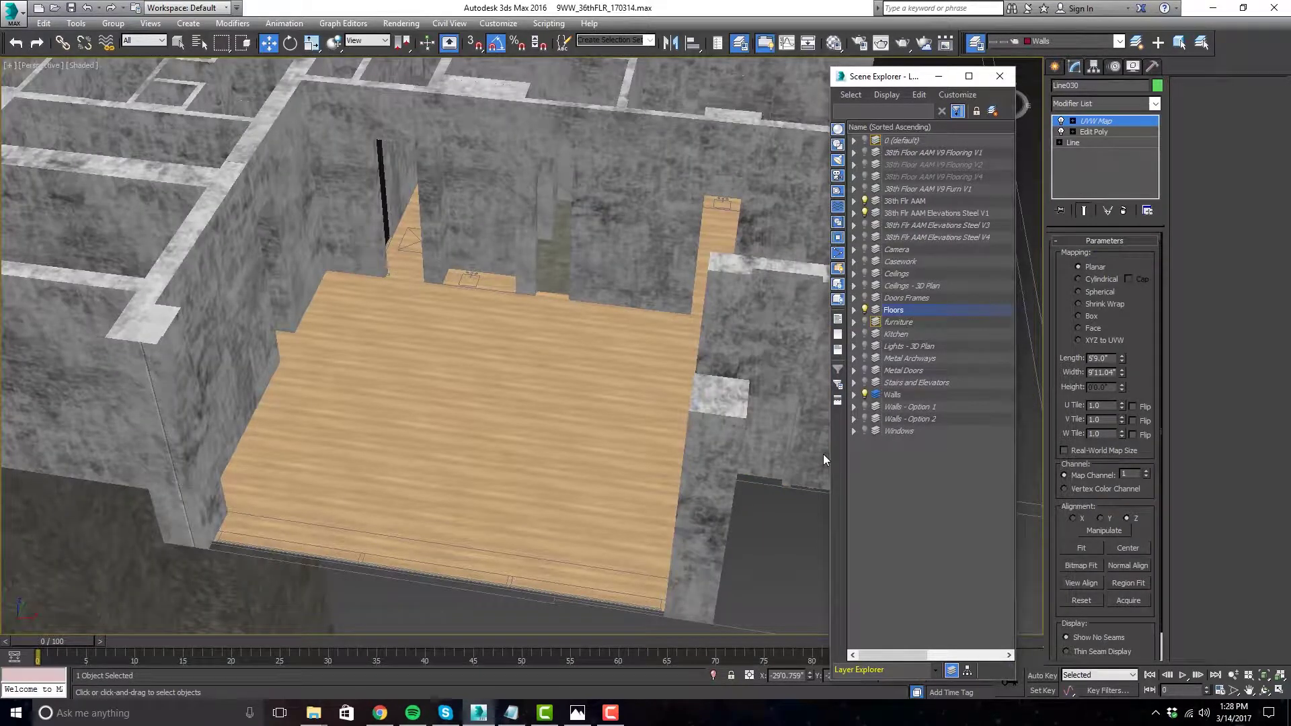
scroll(821, 455, down, 5)
scroll(661, 421, down, 2)
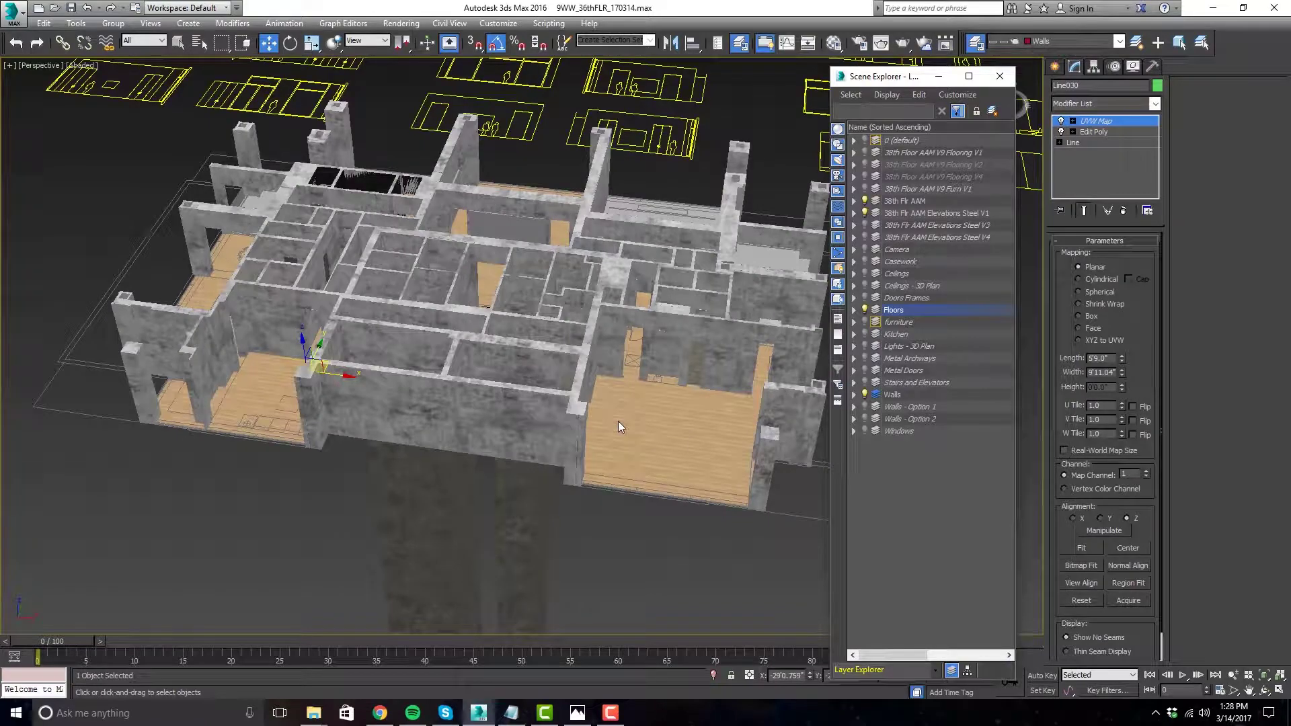
scroll(514, 430, up, 2)
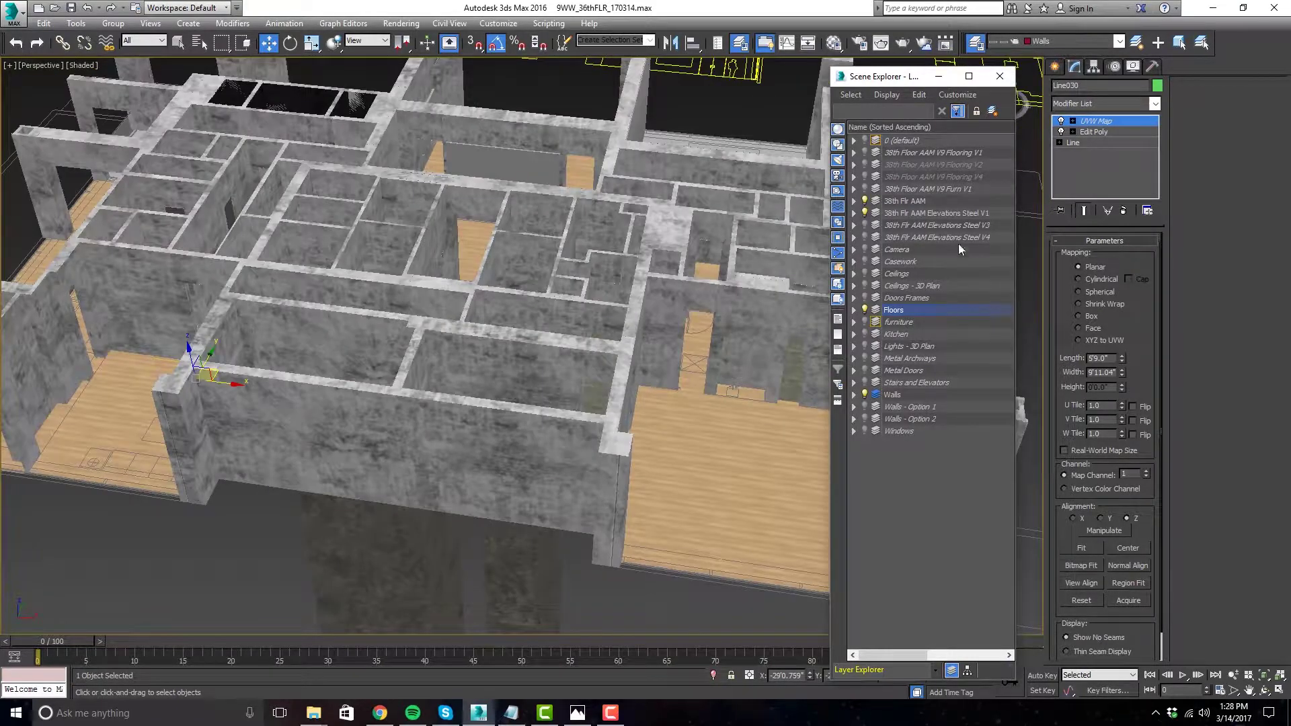
- Select the wall object around the stairwells and display edged faces in the perspective view
click(562, 411)
scroll(565, 410, up, 3)
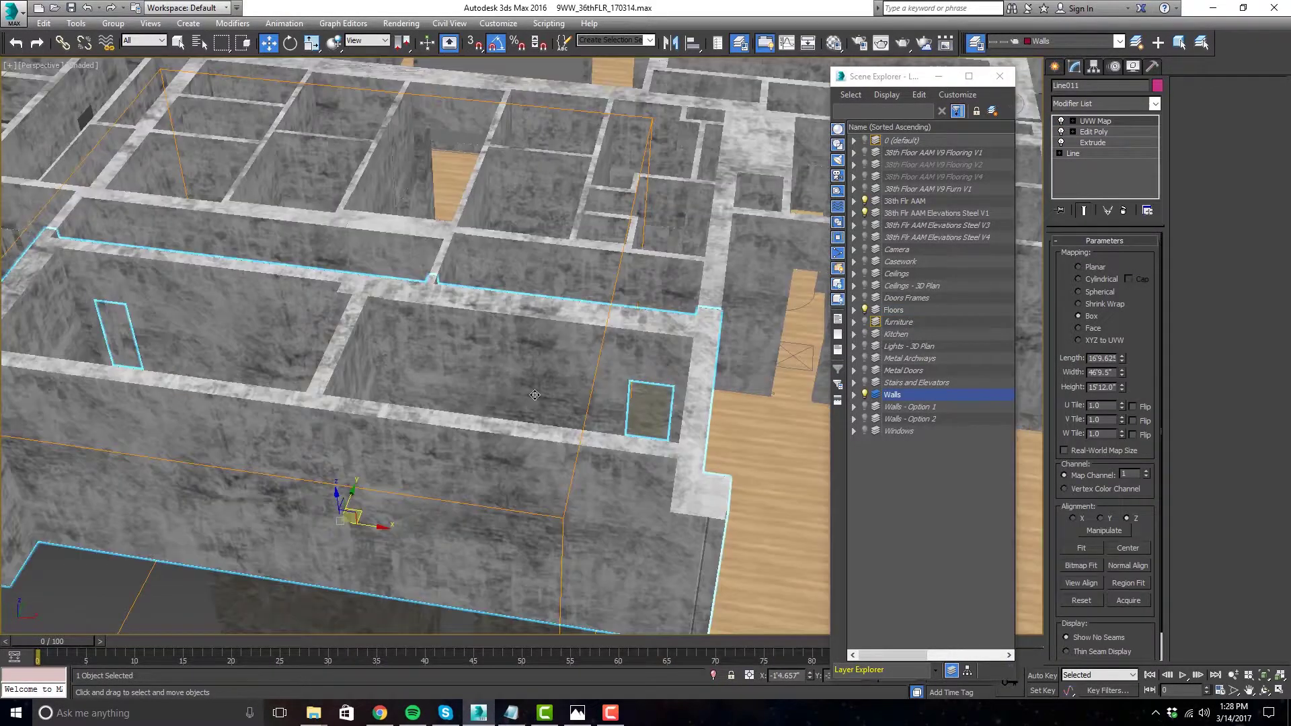
alt+middle_drag(598, 398, 543, 323)
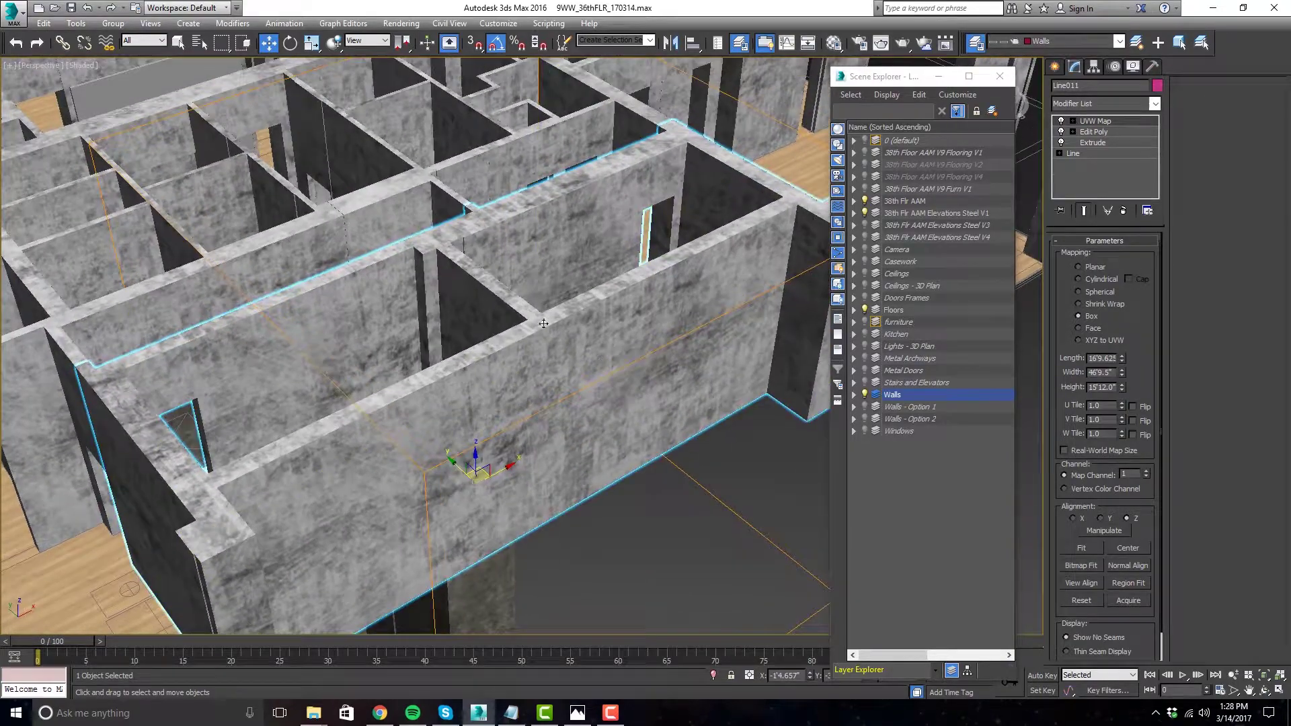
click(85, 65)
click(114, 124)
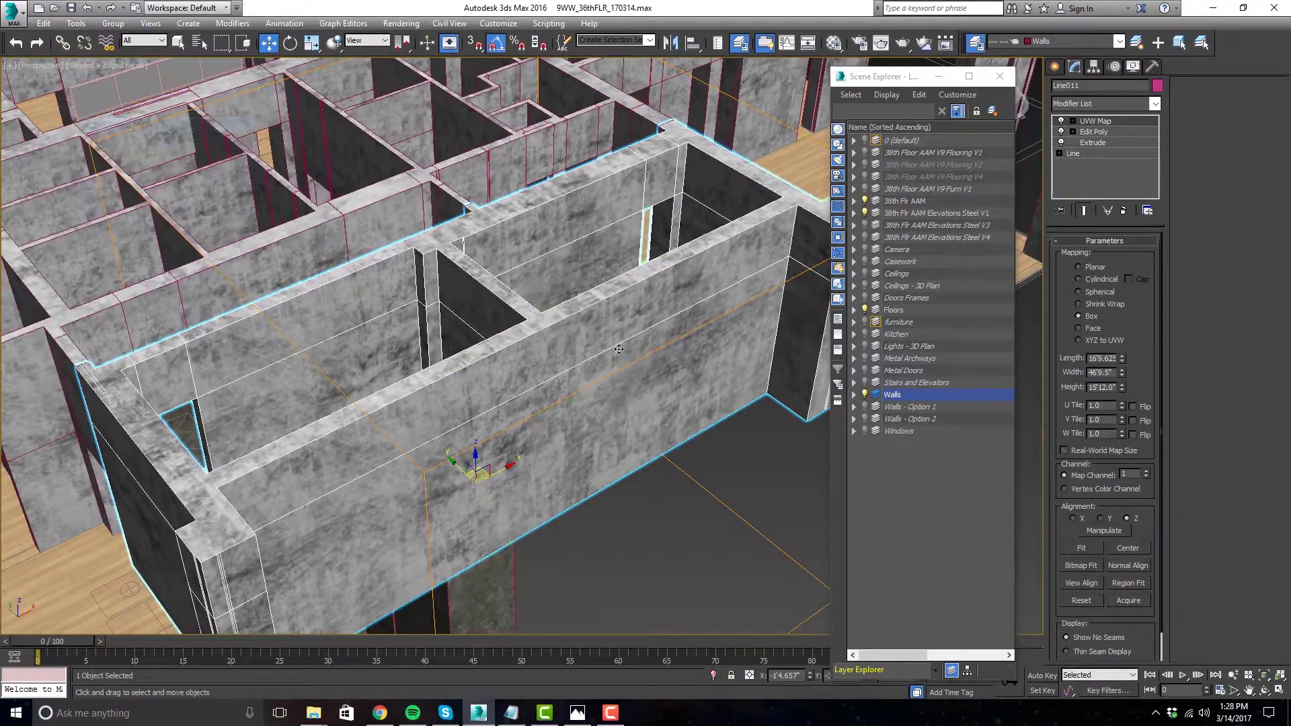
mouse_move(605, 403)
alt+middle_down()
mouse_move(614, 359)
mouse_move(631, 365)
mouse_move(615, 370)
alt+middle_up()
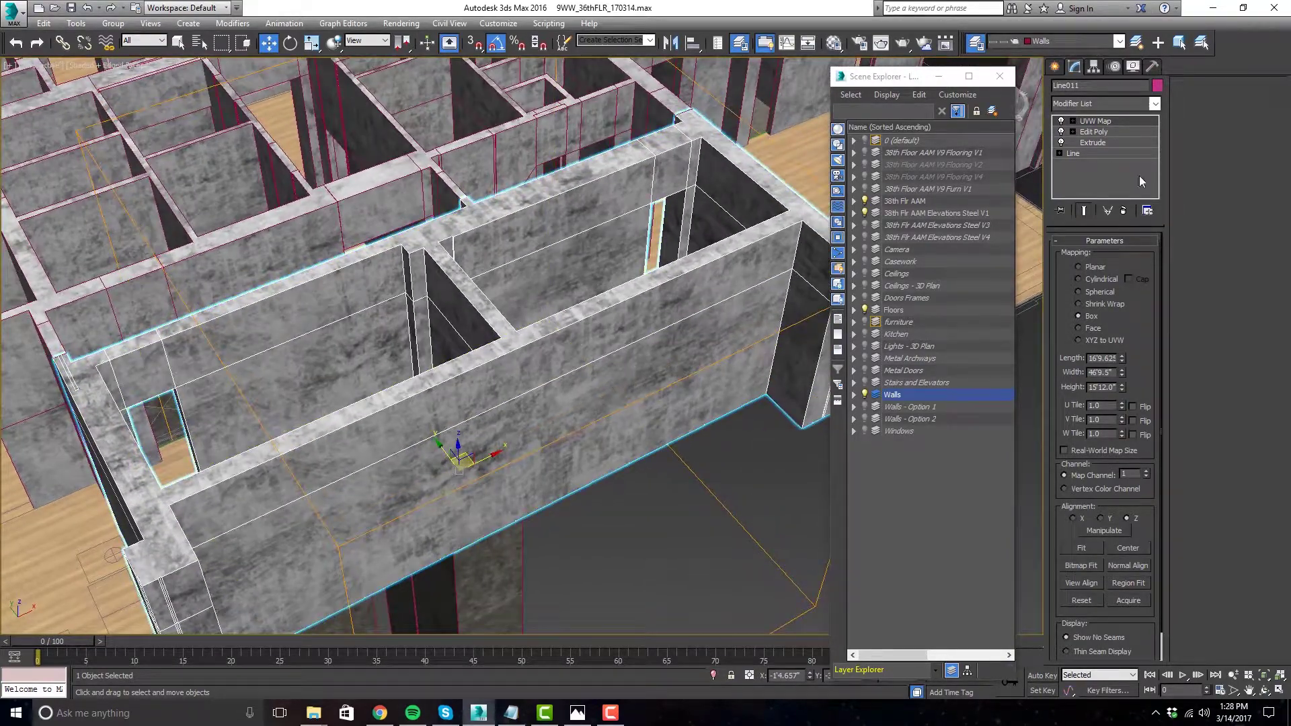
- Turn off the stairwell wall's UVW Map, Edit Poly and Extrude modifiers to expose its base line
click(1061, 121)
click(1061, 142)
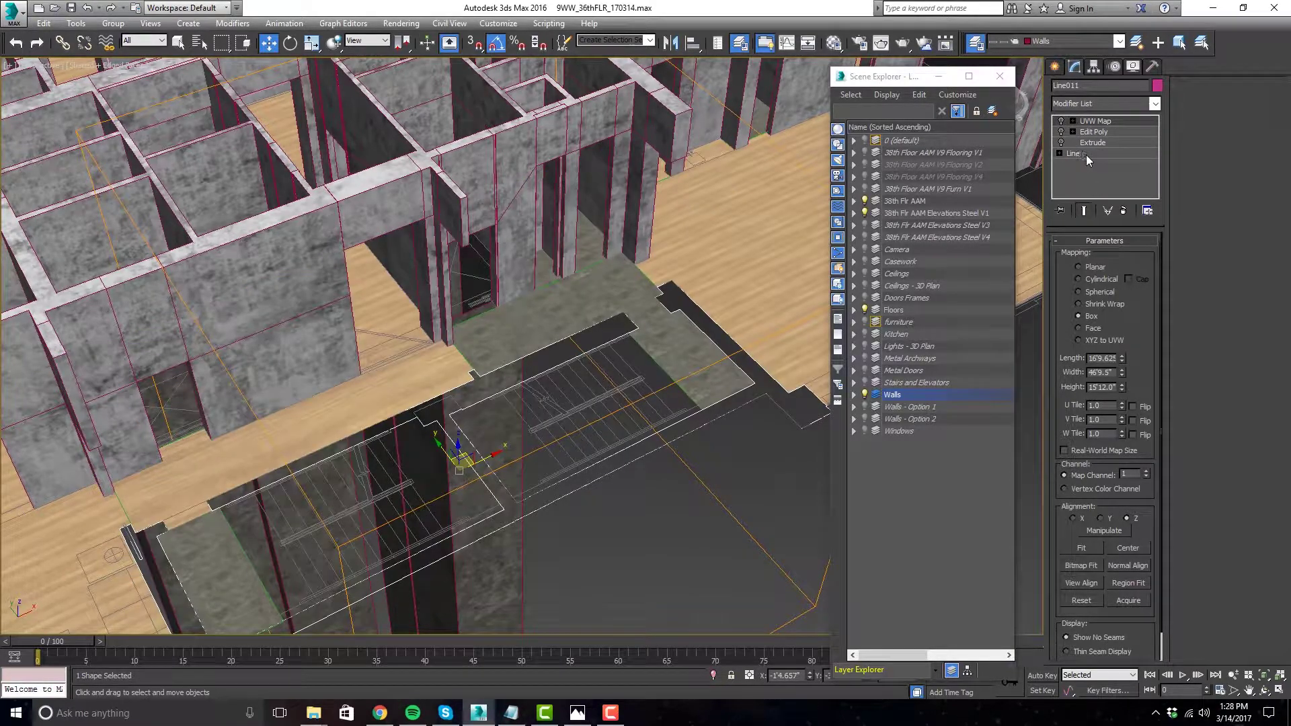
middle_drag(636, 403, 611, 395)
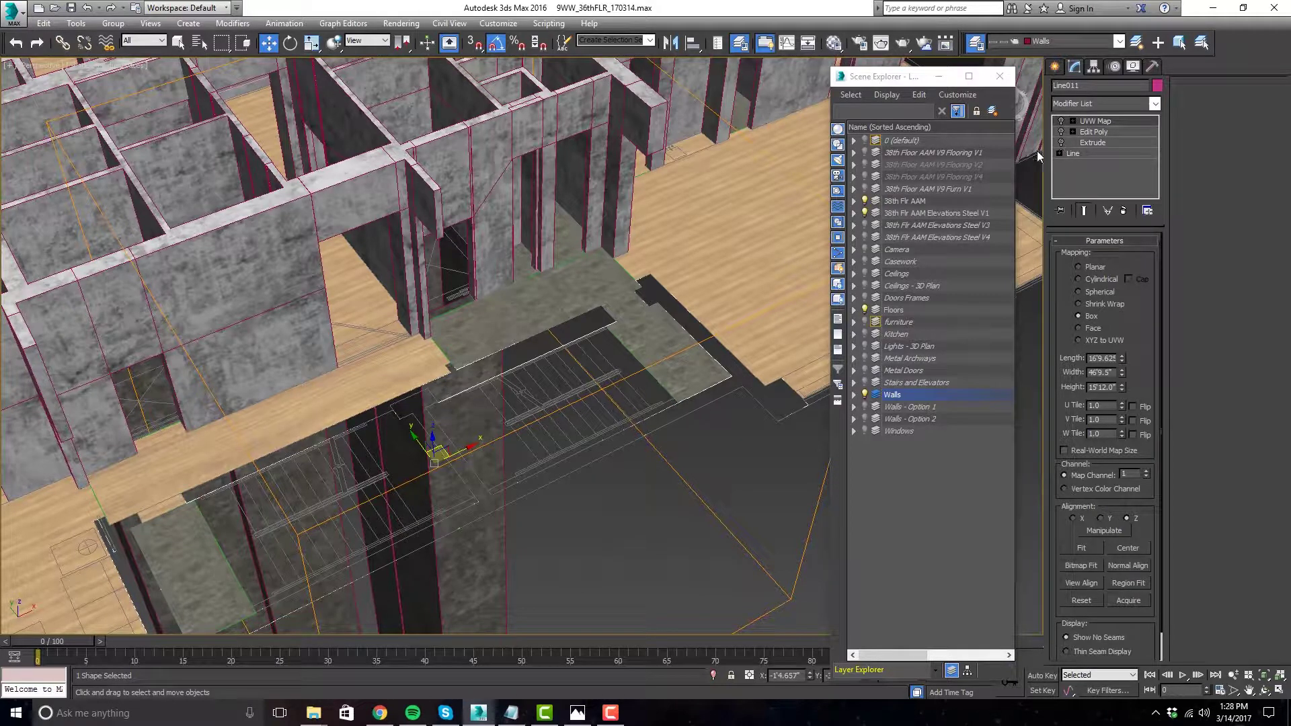
- Check the Endpoint and Midpoint options in the grid and snap settings used for tracing the wall lines
click(474, 42)
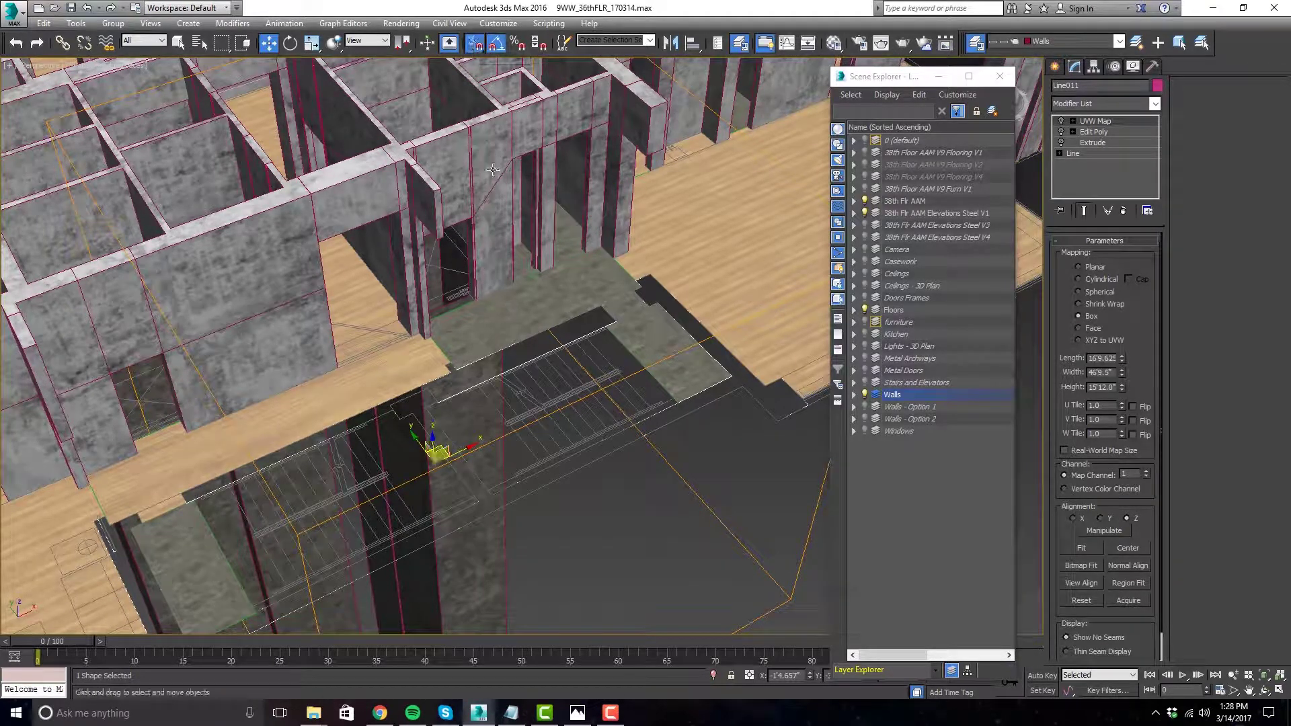
right_click(474, 42)
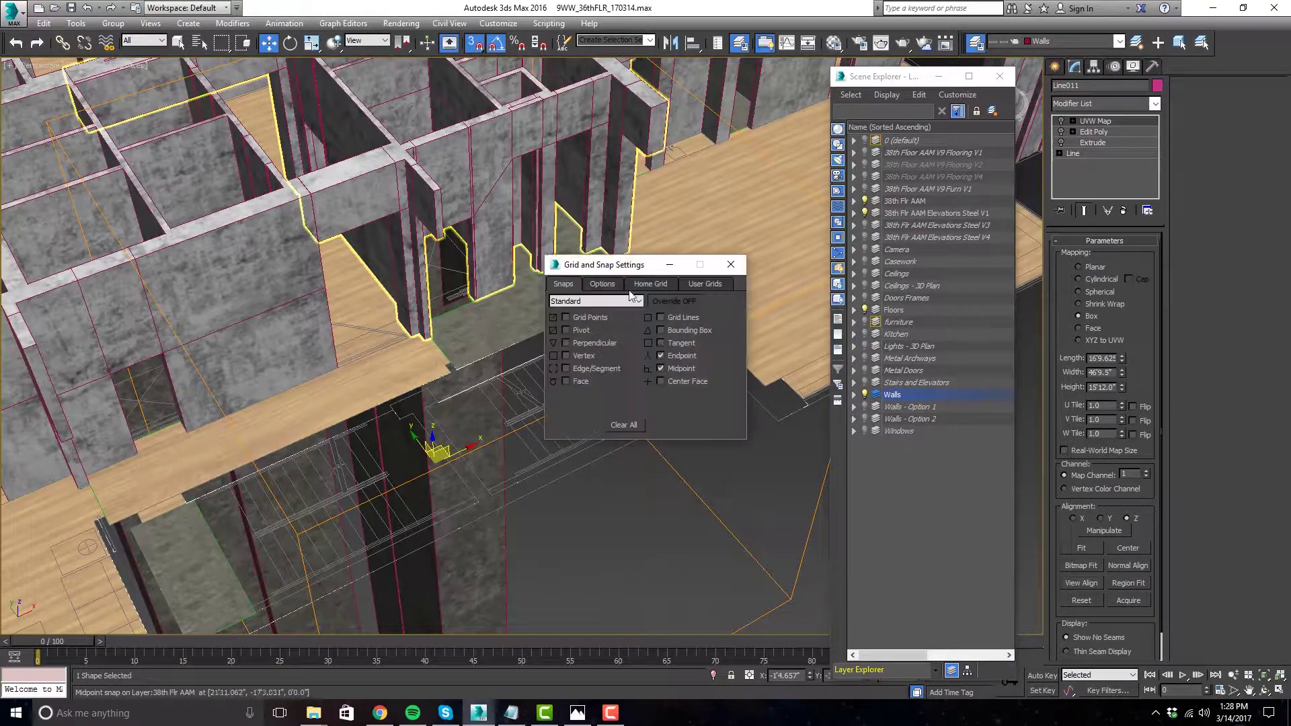
click(731, 264)
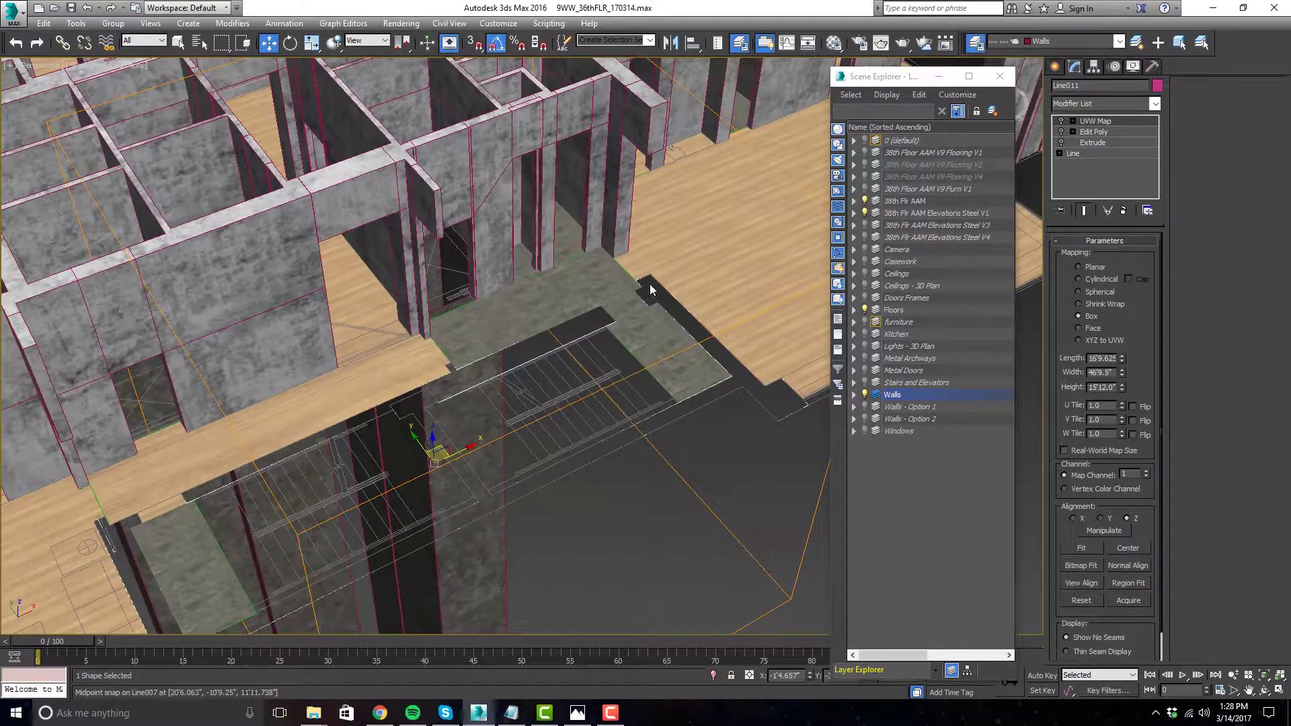
- Turn the stairwell wall's Extrude modifier back on to raise the traced line into walls
middle_drag(759, 419, 751, 403)
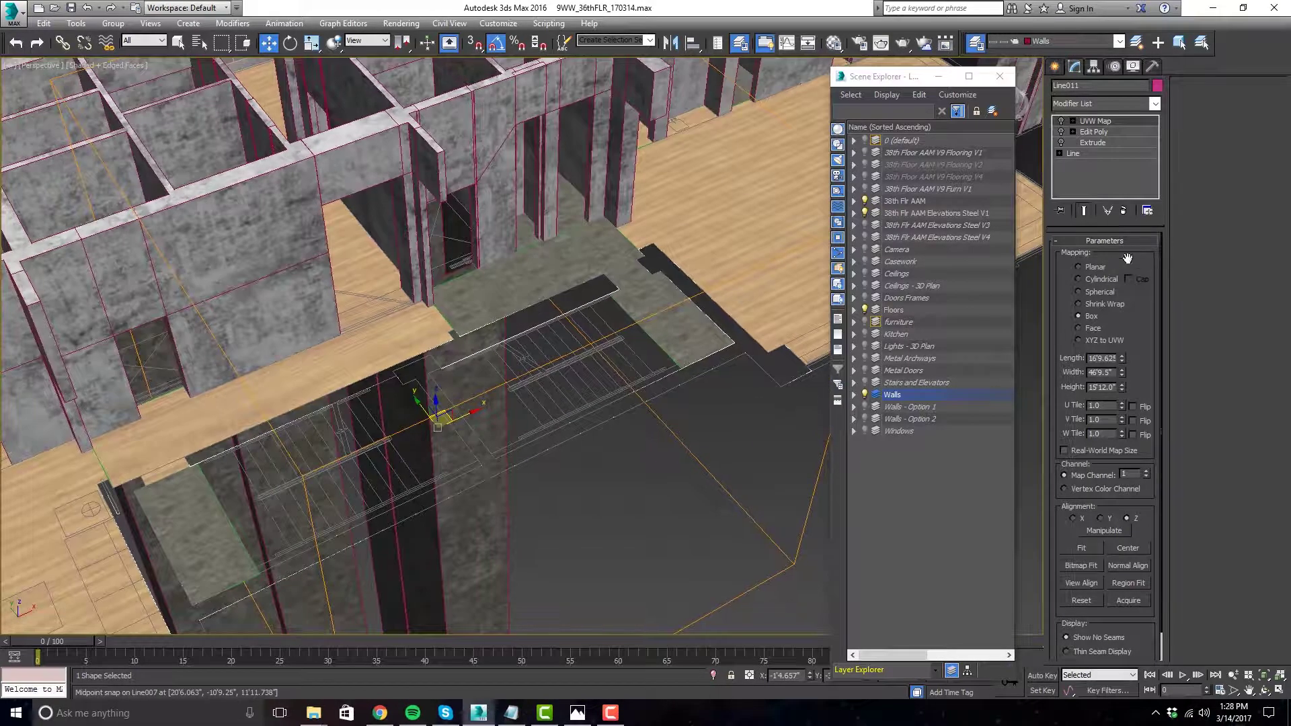
click(1061, 142)
scroll(673, 299, up, 3)
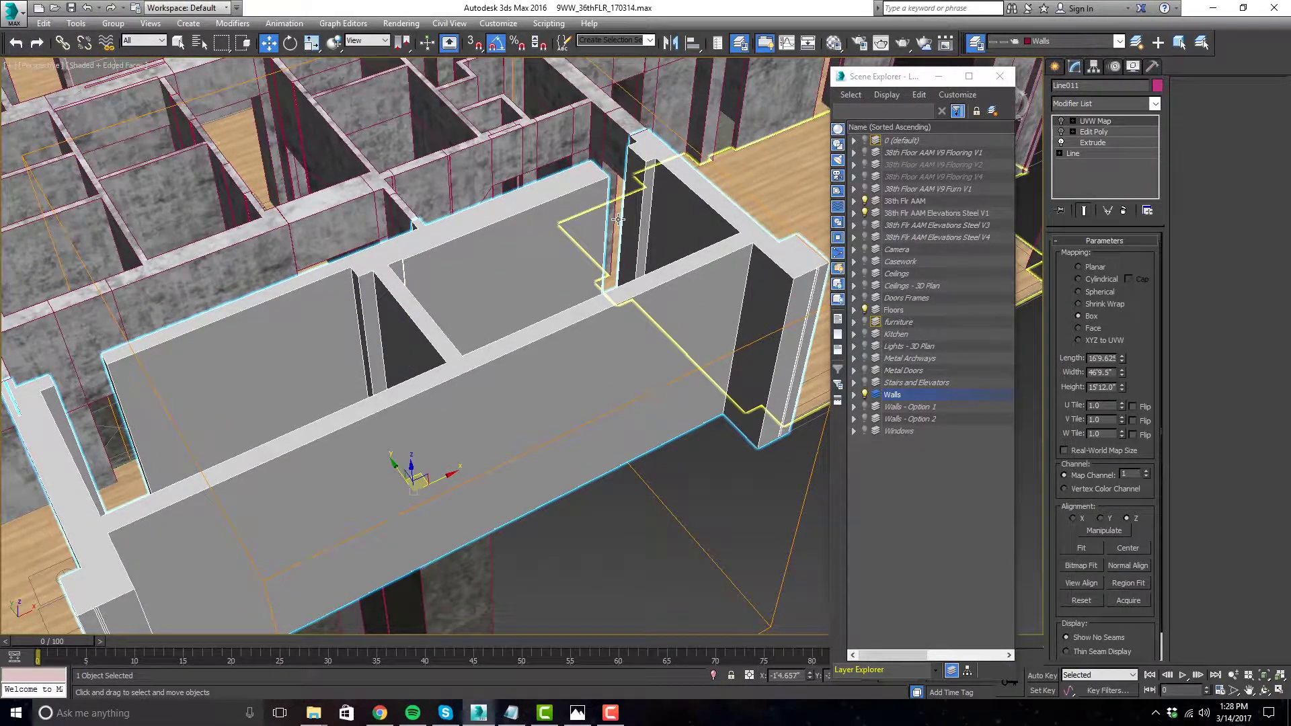
- Open the keyboard shortcut customization and find the Swift Loop action in the Main UI group
click(498, 23)
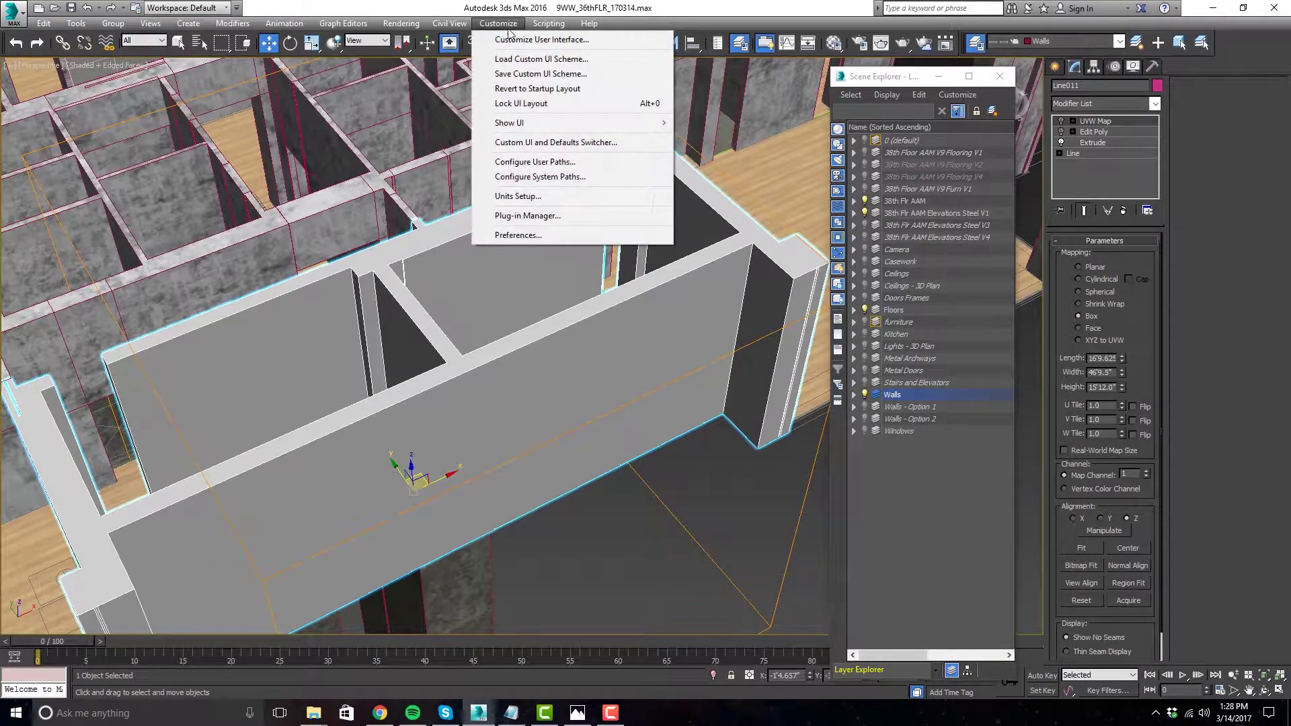
key(Escape)
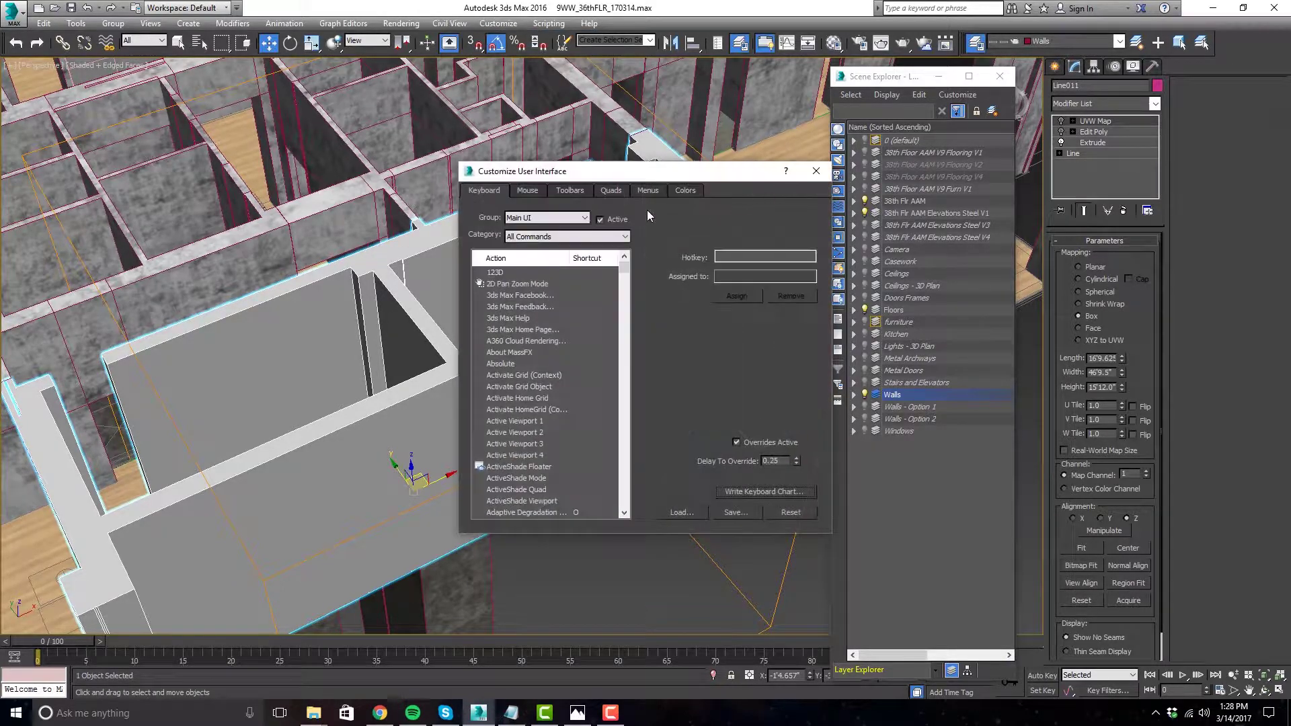
drag(633, 178, 468, 166)
click(498, 23)
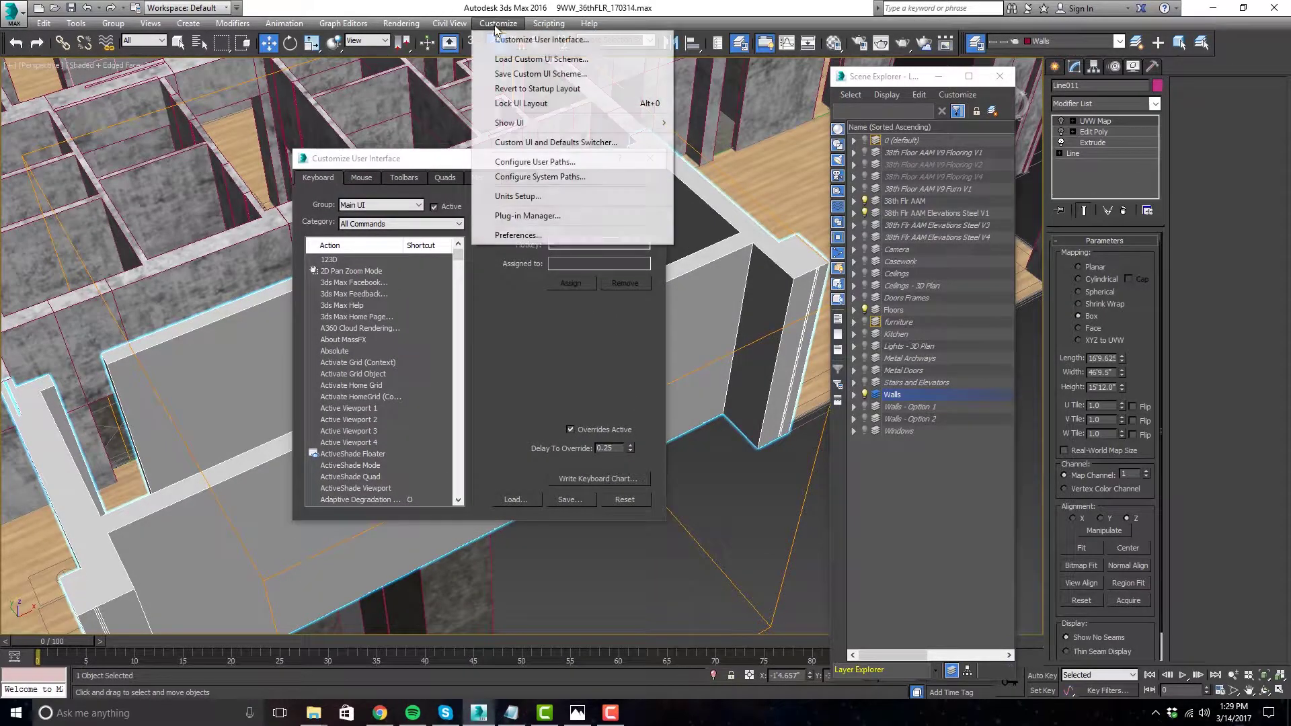
key(Escape)
drag(493, 166, 525, 141)
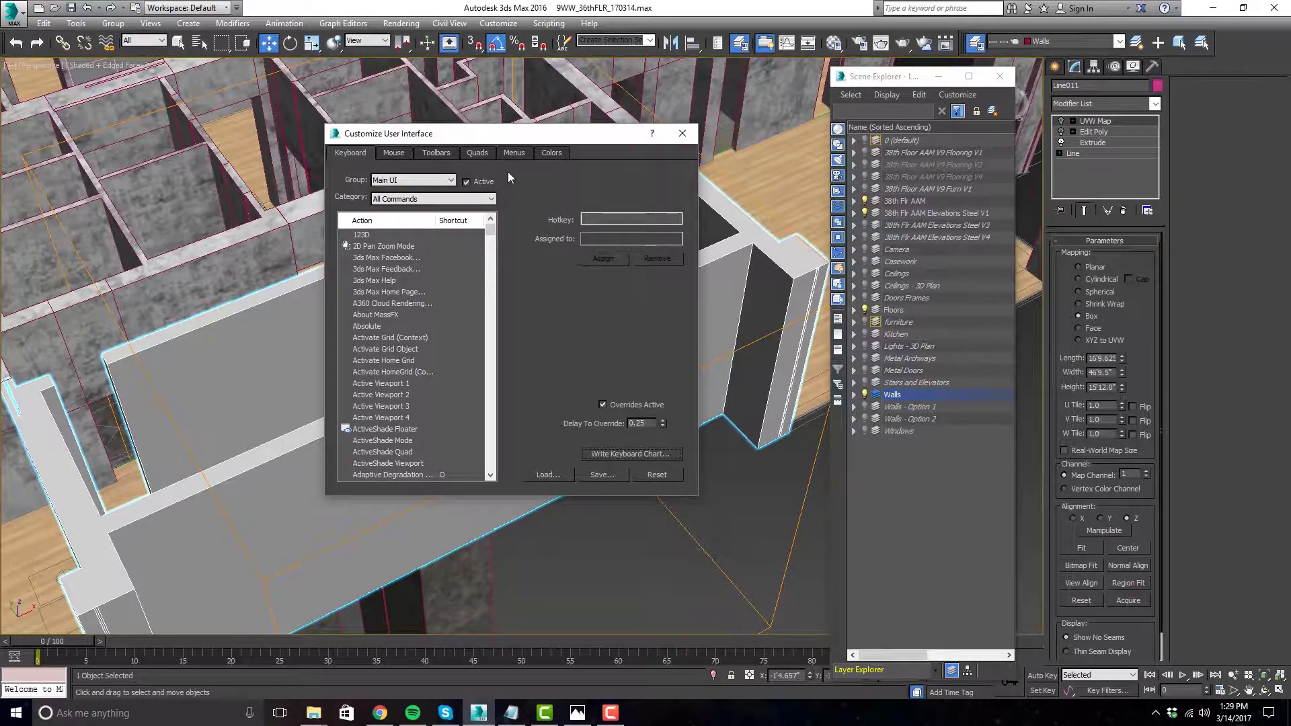
click(393, 293)
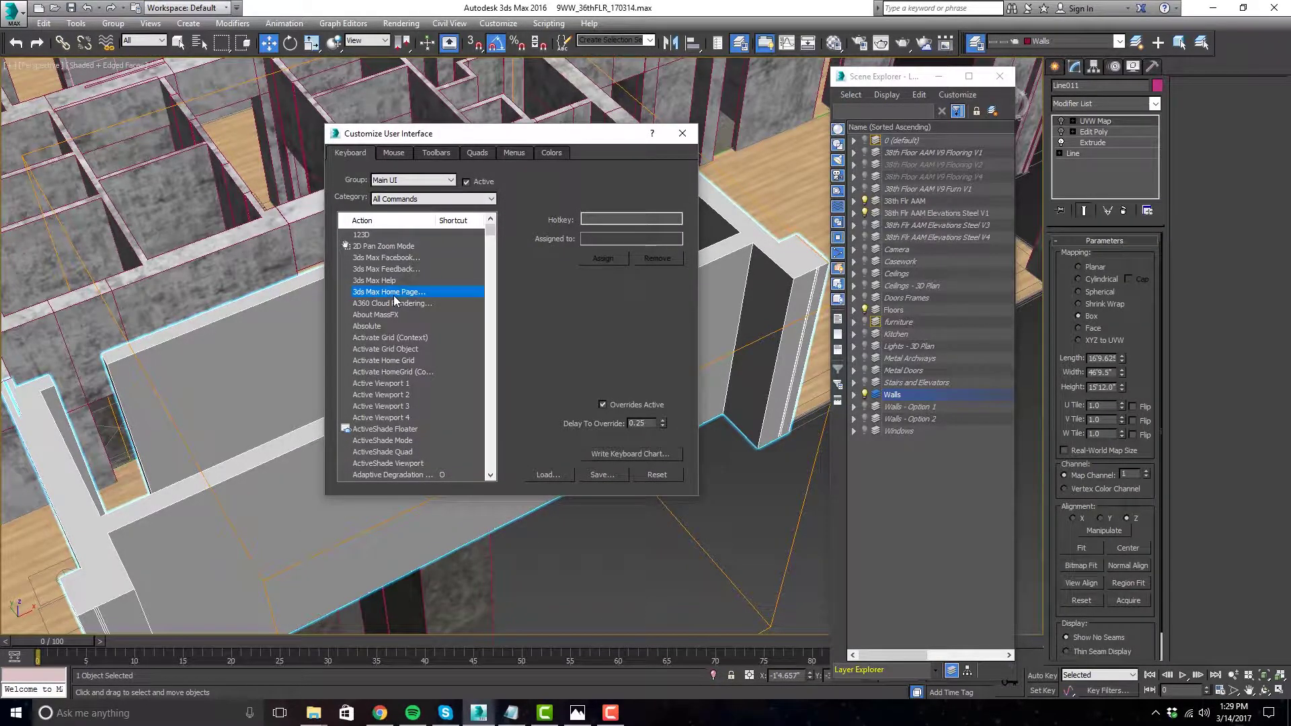
text(sw)
click(385, 246)
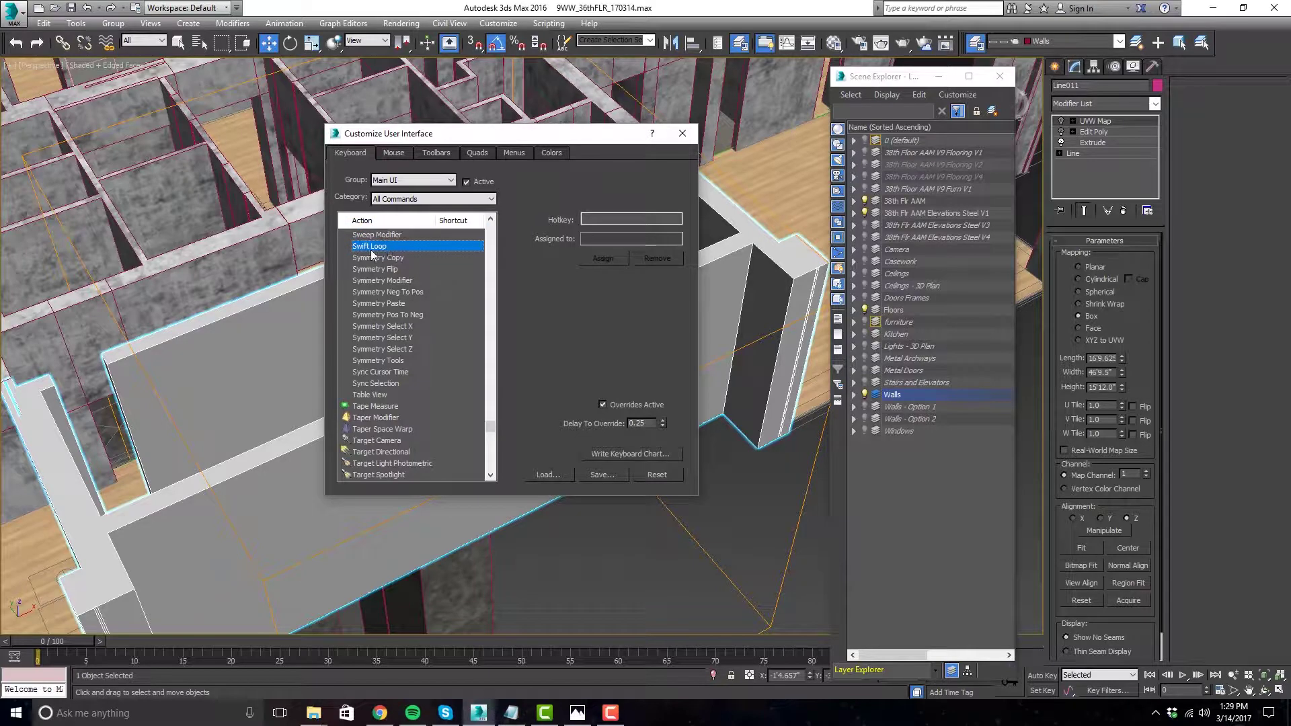
- Try entering a Shift+Ctrl hotkey for Swift Loop, and close the customization dialog without assigning it
click(593, 219)
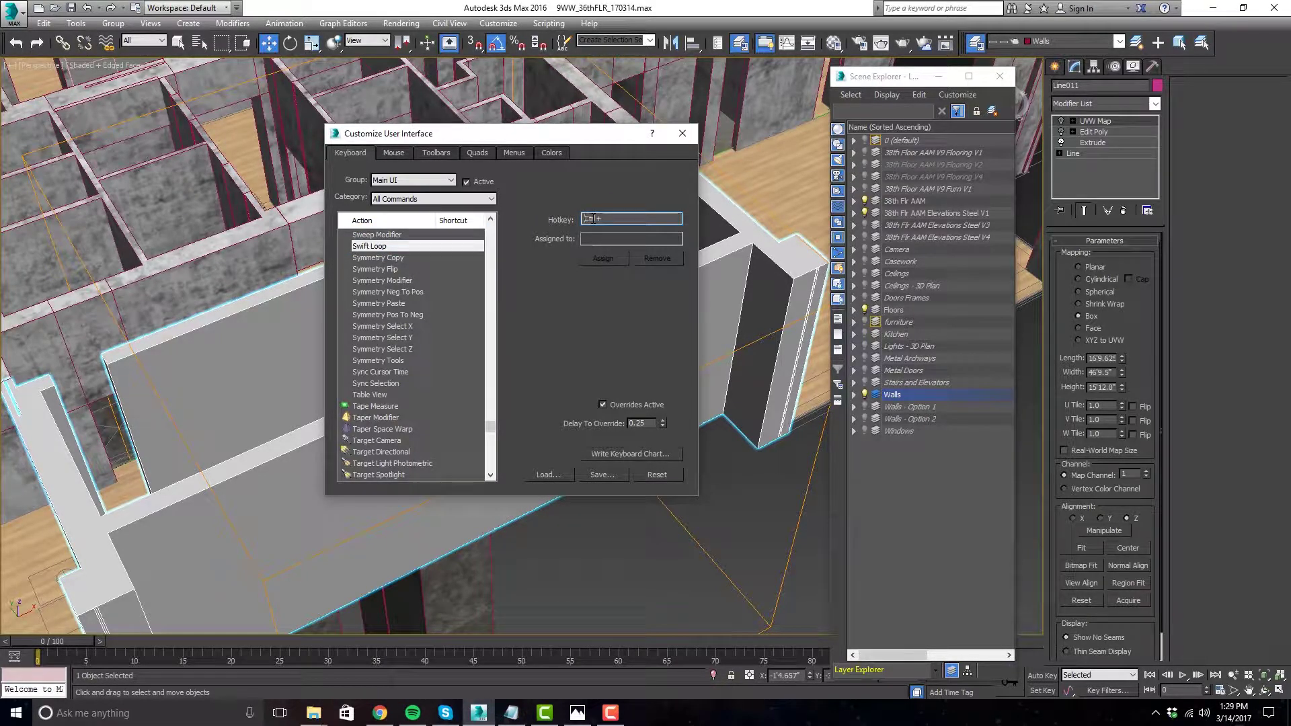
key(ctrl+shift)
key(Escape)
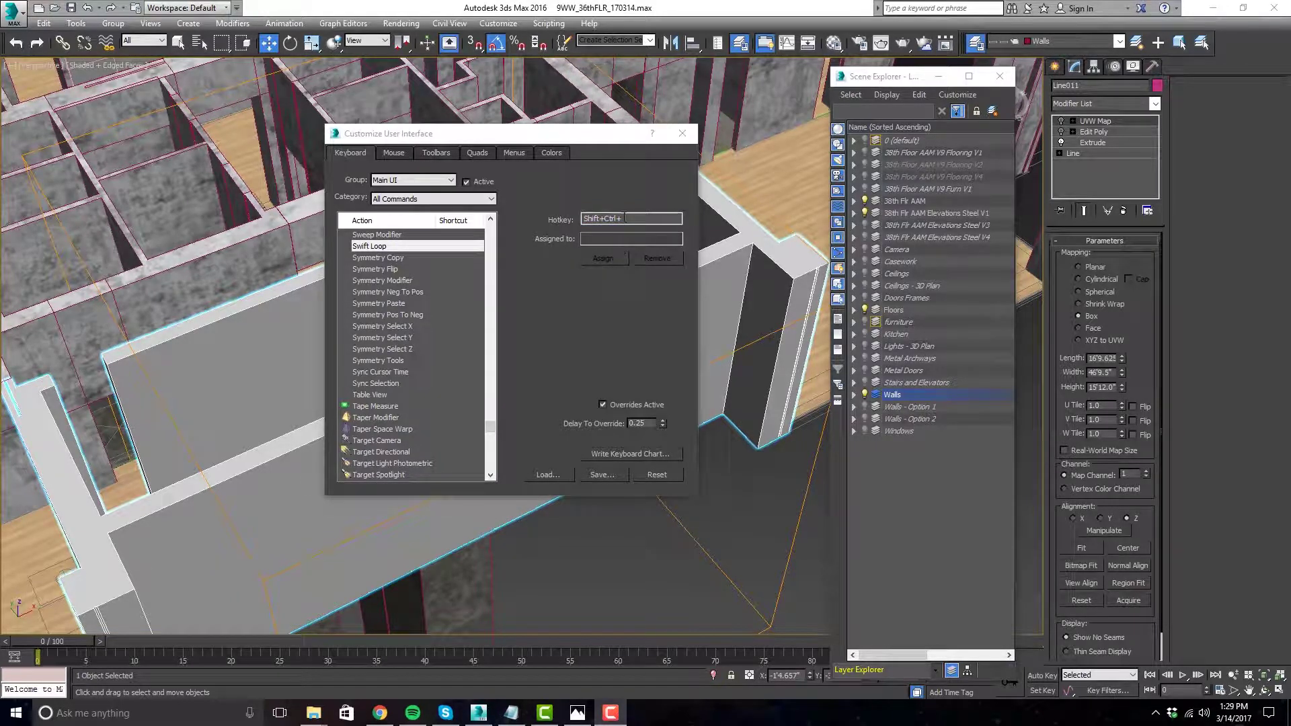
click(673, 139)
- Turn the stairwell wall's Edit Poly modifier back on and examine the added edge loops and door openings
middle_drag(699, 423, 688, 436)
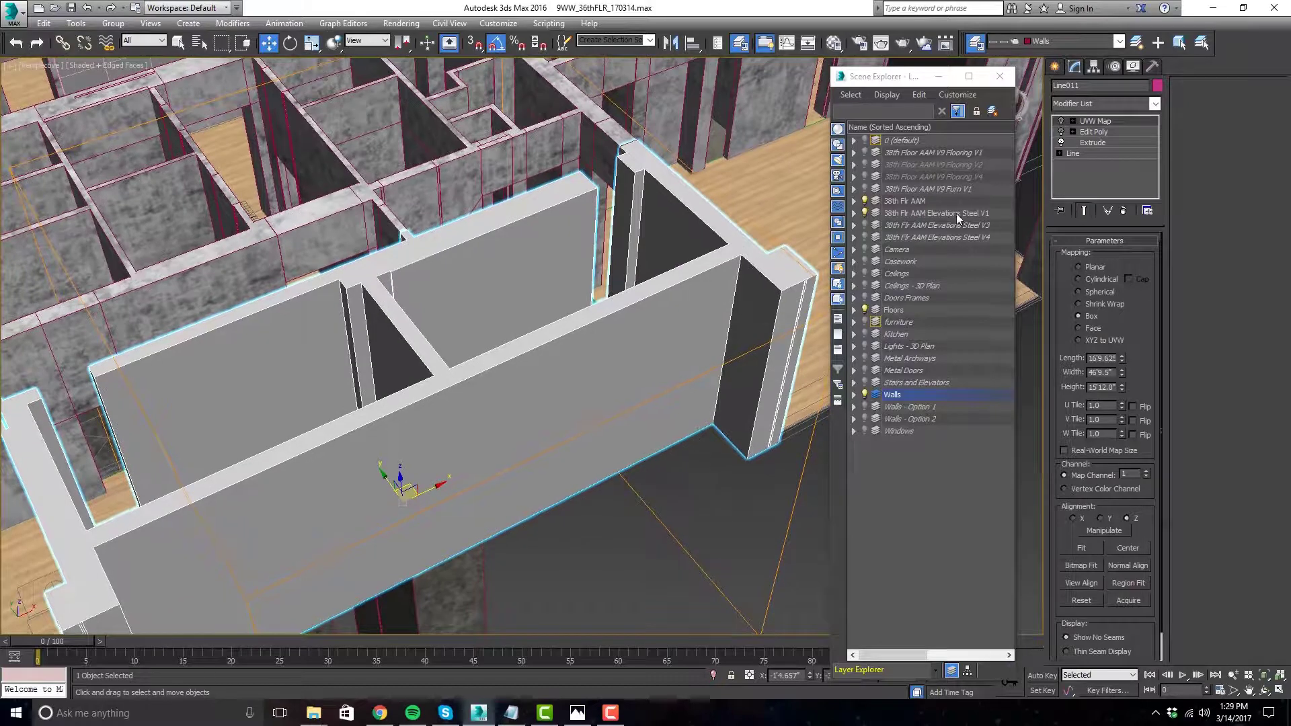
middle_drag(639, 275, 645, 287)
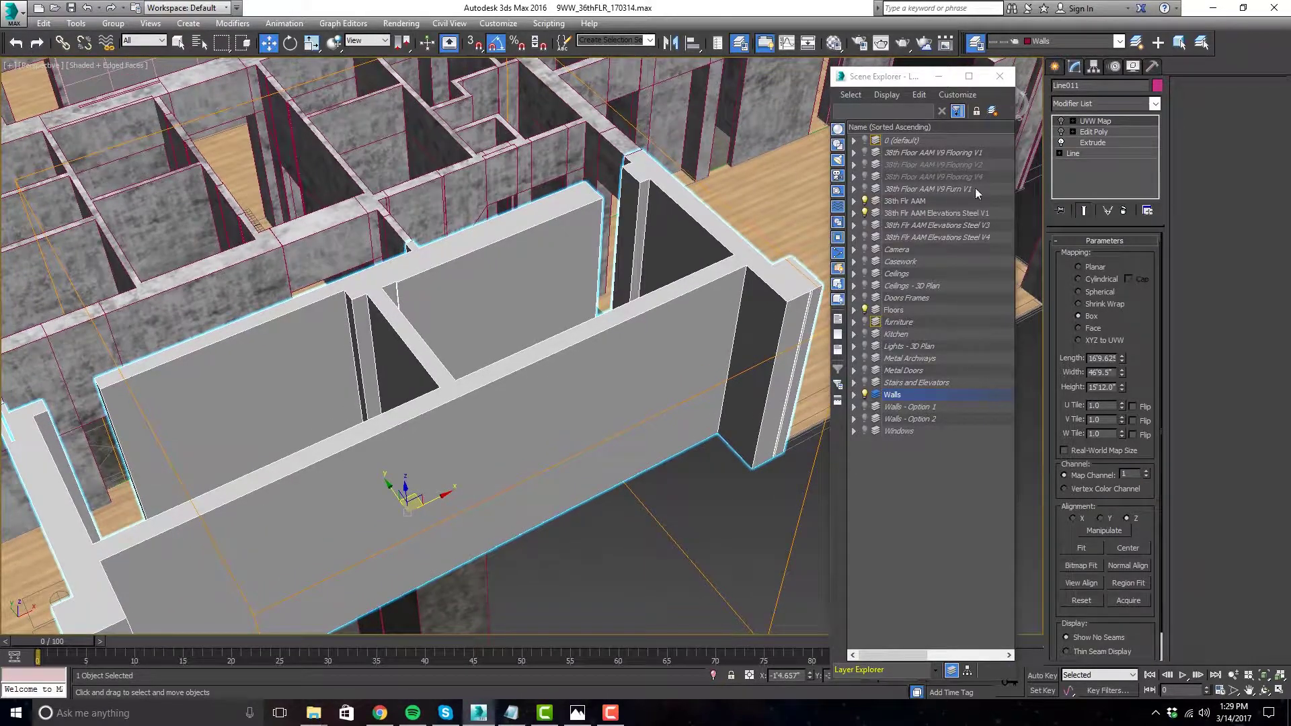
click(1061, 133)
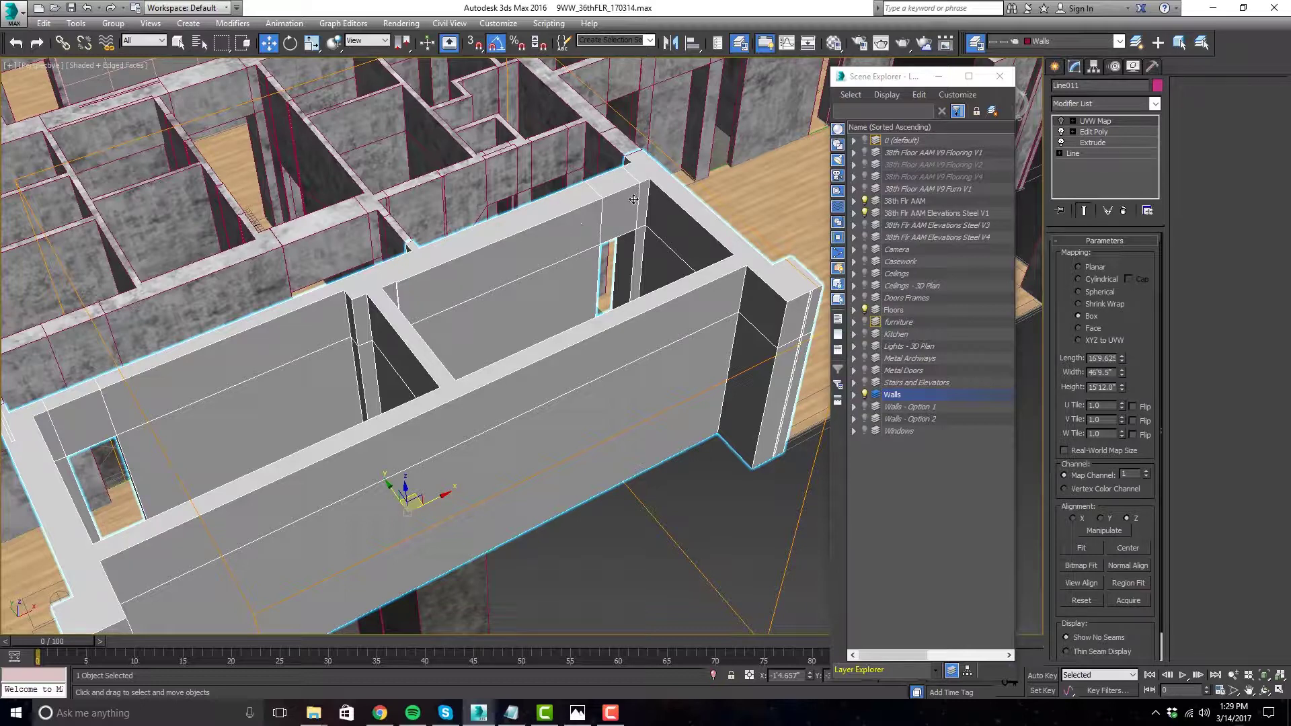
middle_drag(564, 269, 597, 268)
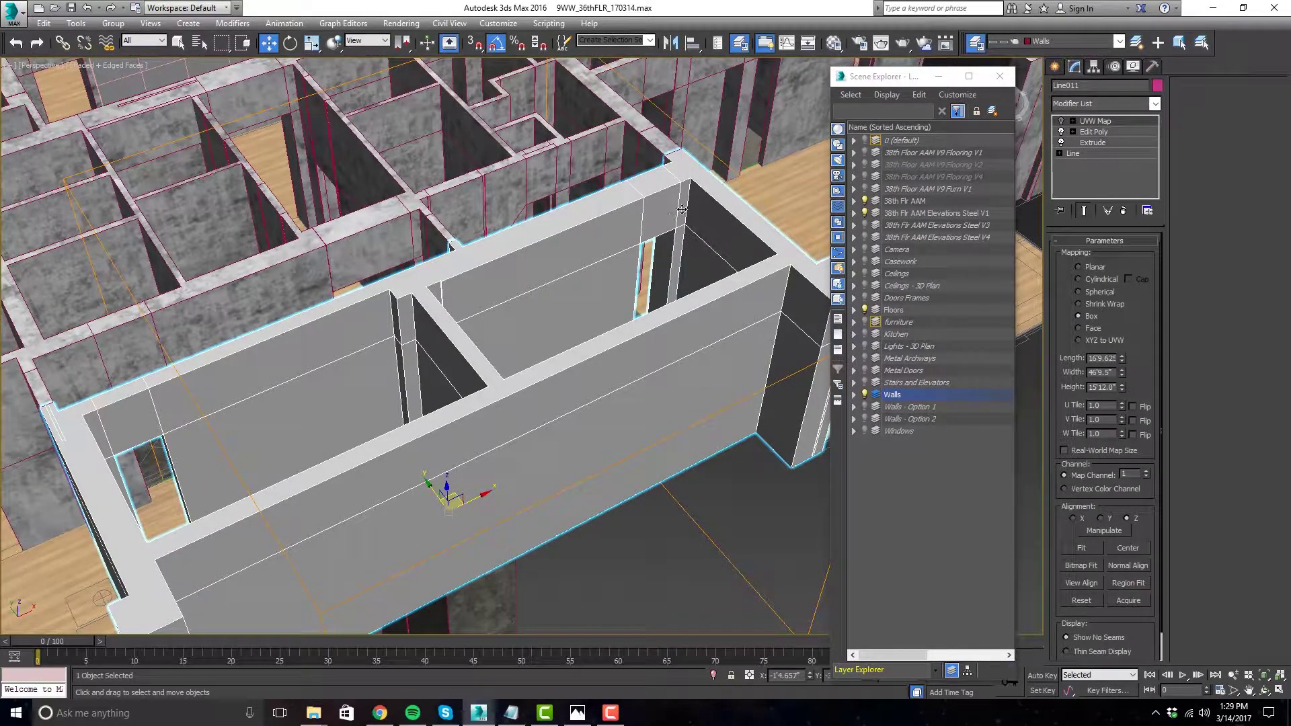
mouse_move(664, 206)
middle_down()
mouse_move(642, 193)
mouse_move(672, 210)
middle_up()
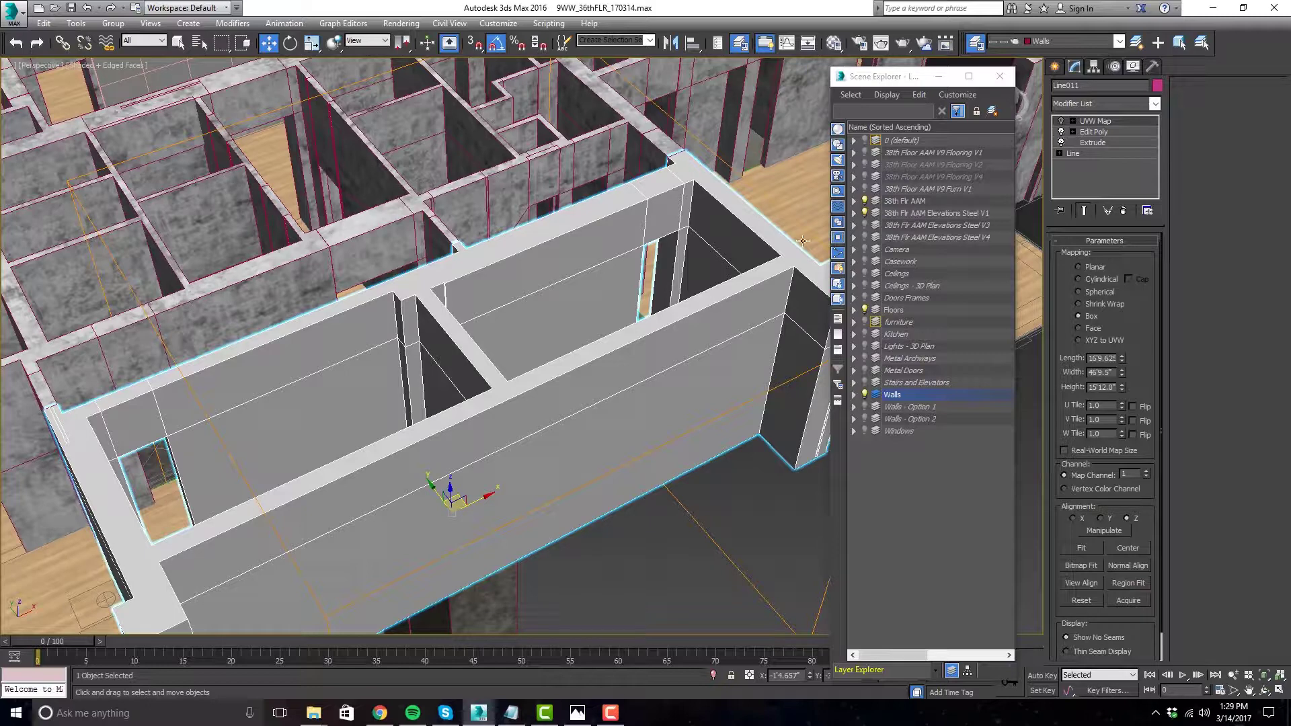
middle_drag(583, 258, 612, 285)
middle_drag(710, 272, 708, 256)
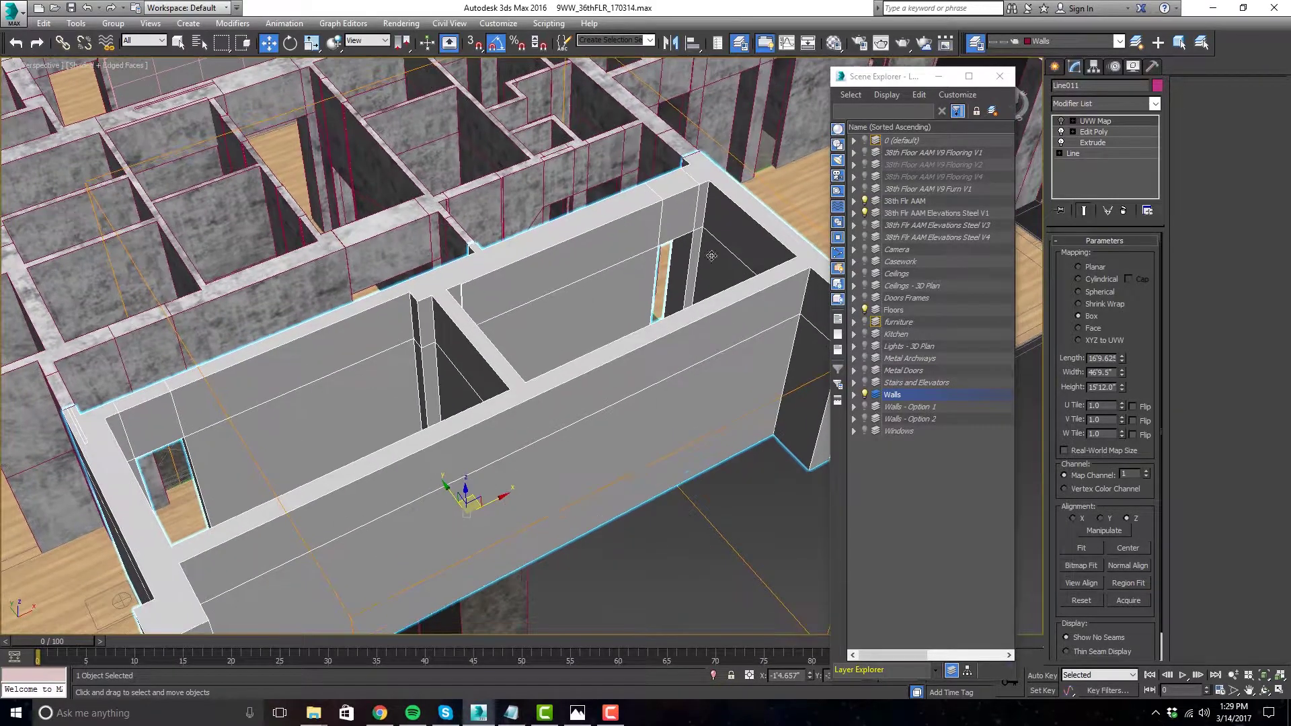
- Compare the stairwell wall with and without Edit Poly, restore its UVW Map modifier, and inspect the wall texture up close
click(1061, 132)
click(1062, 131)
click(1060, 131)
click(1061, 132)
click(1061, 121)
scroll(706, 397, down, 4)
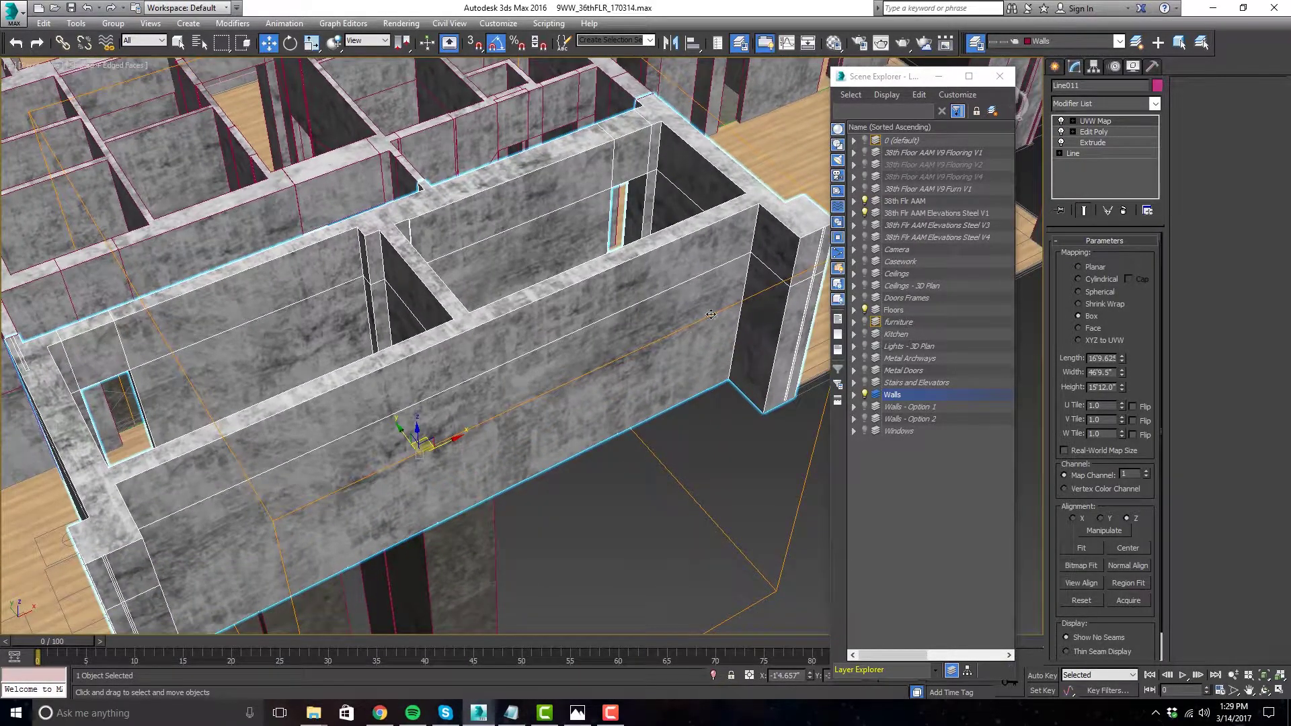
scroll(590, 328, up, 4)
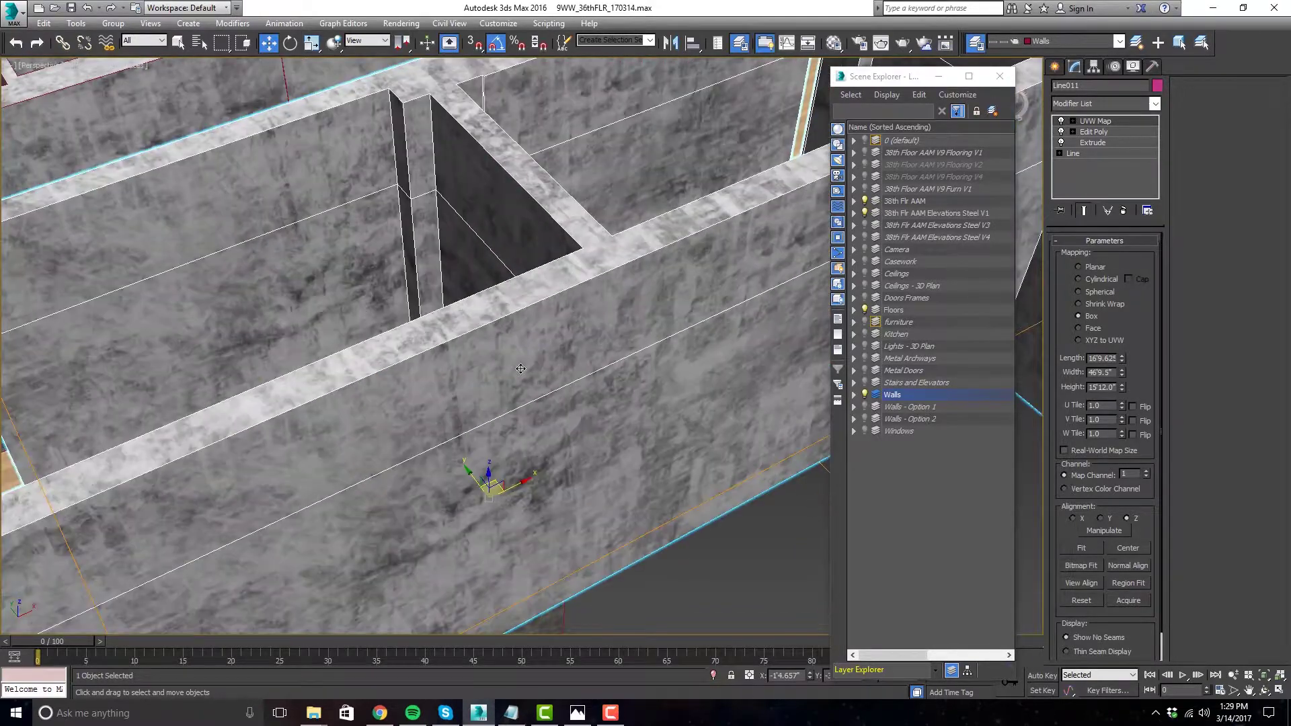
scroll(611, 332, down, 5)
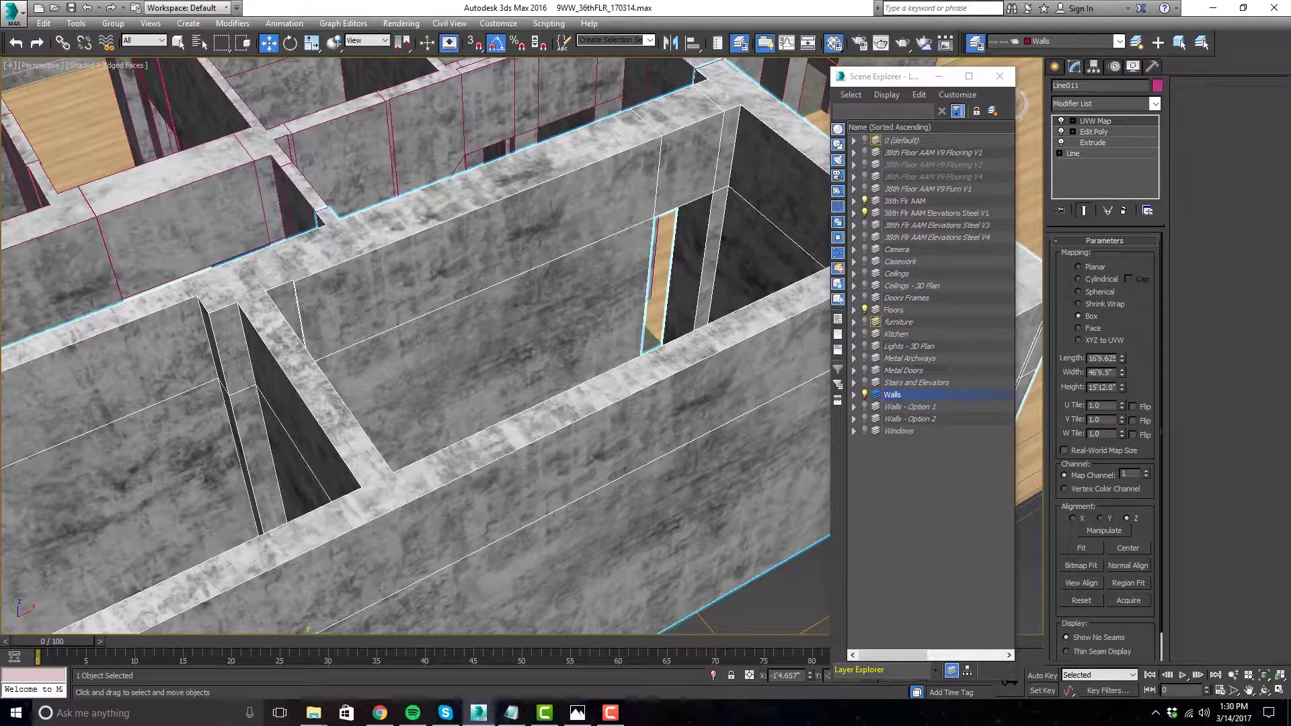
- Open the Material Editor and sample the wall's White Drywall material into the first material slot
key(m)
drag(1274, 92, 1110, 96)
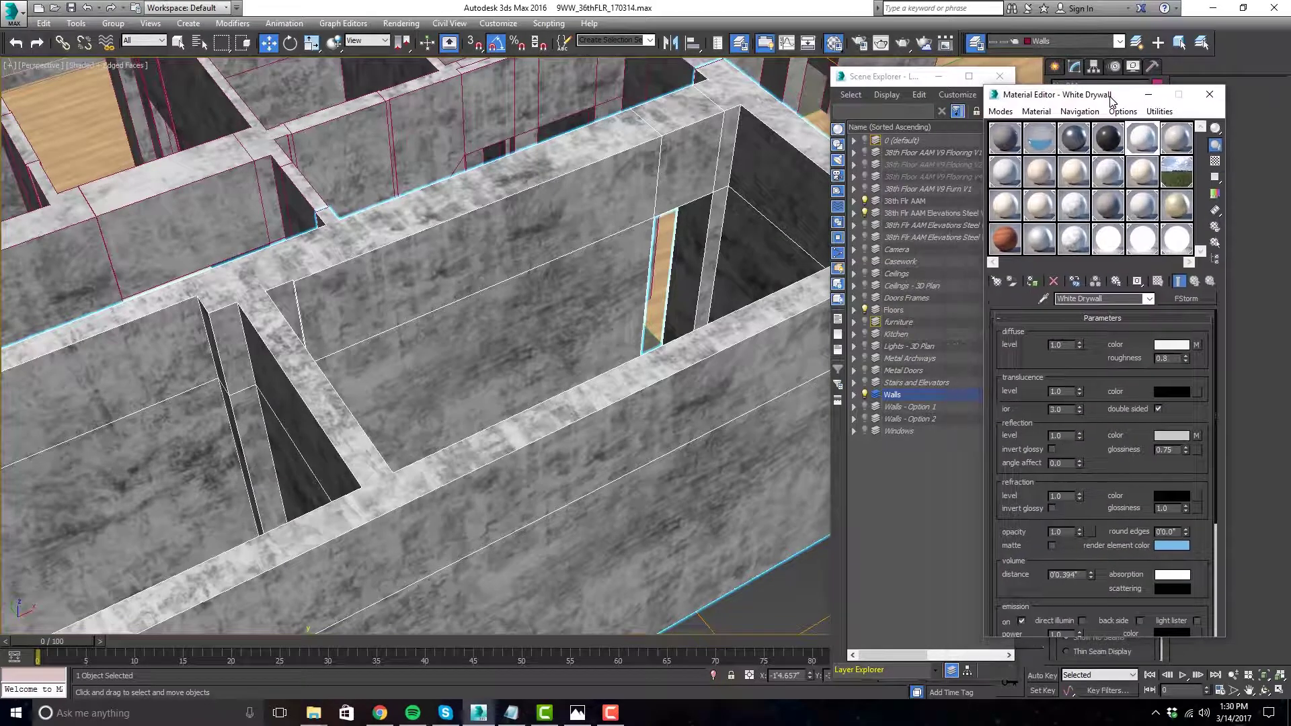
click(1003, 138)
click(1042, 297)
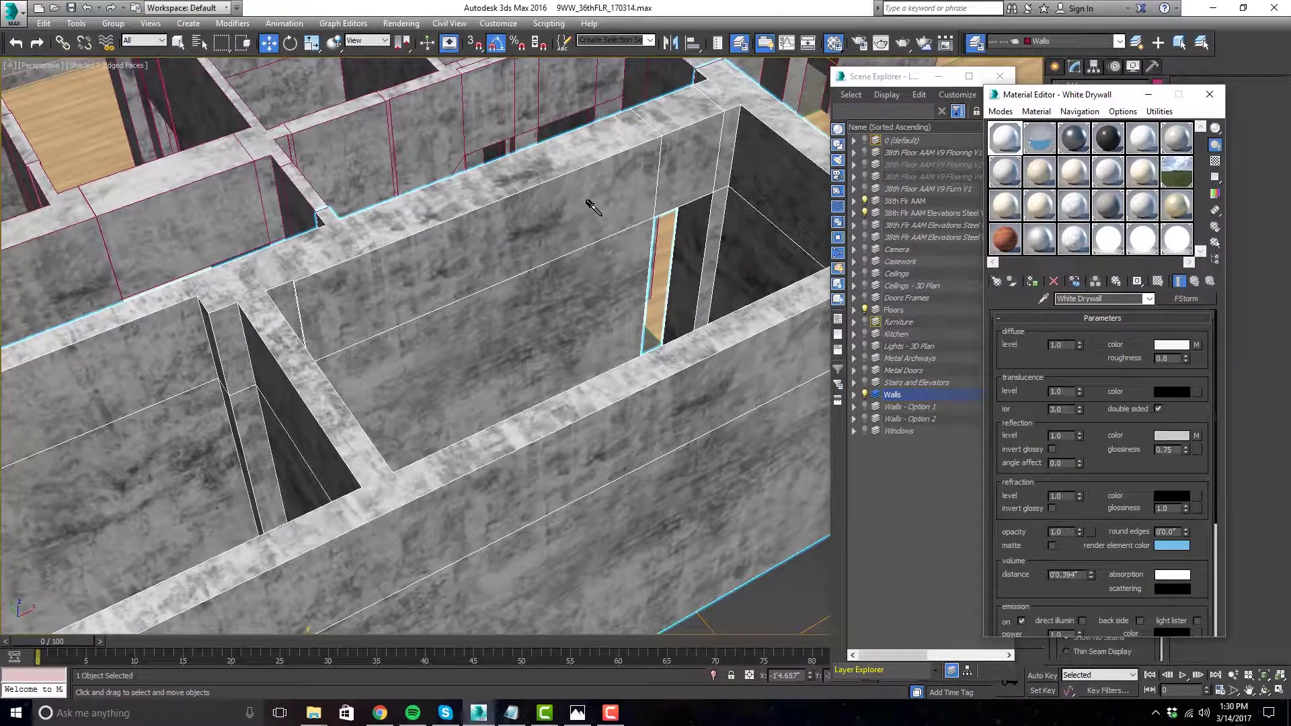
double_click(1004, 137)
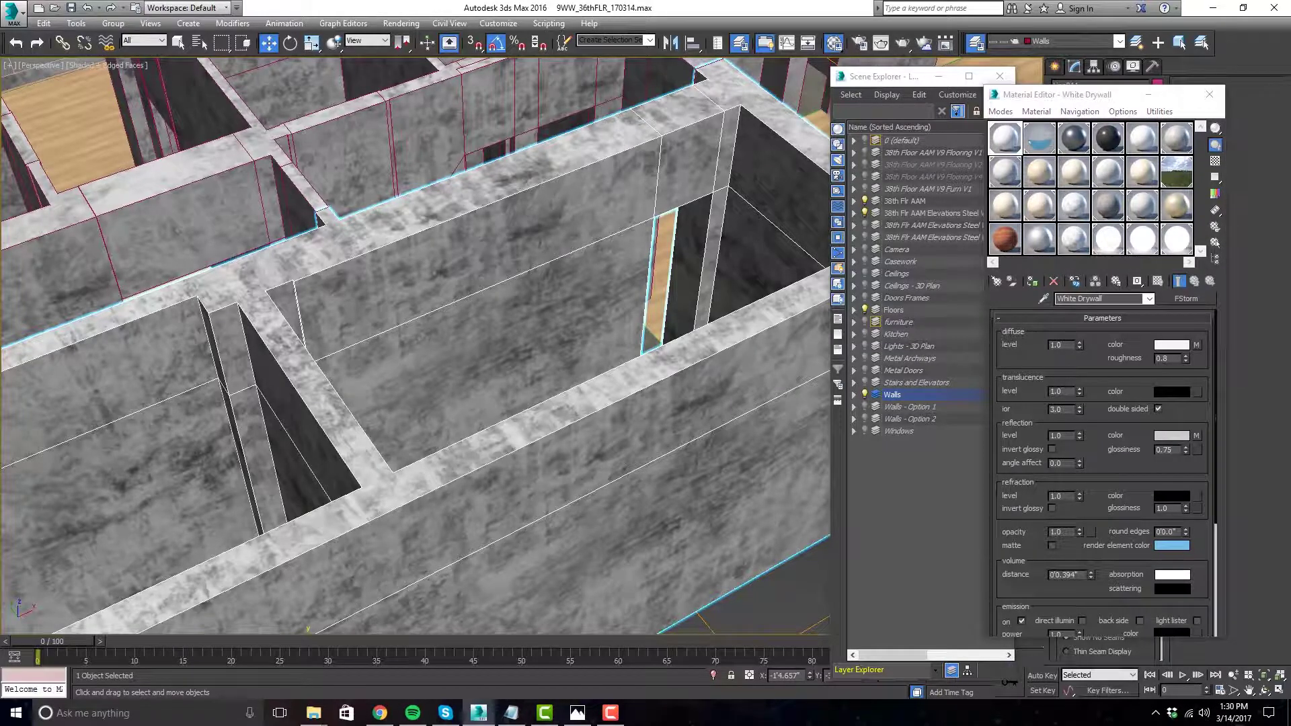
- View the White Drywall material in an enlarged preview, and close the preview and the Material Editor
drag(1290, 121, 690, 128)
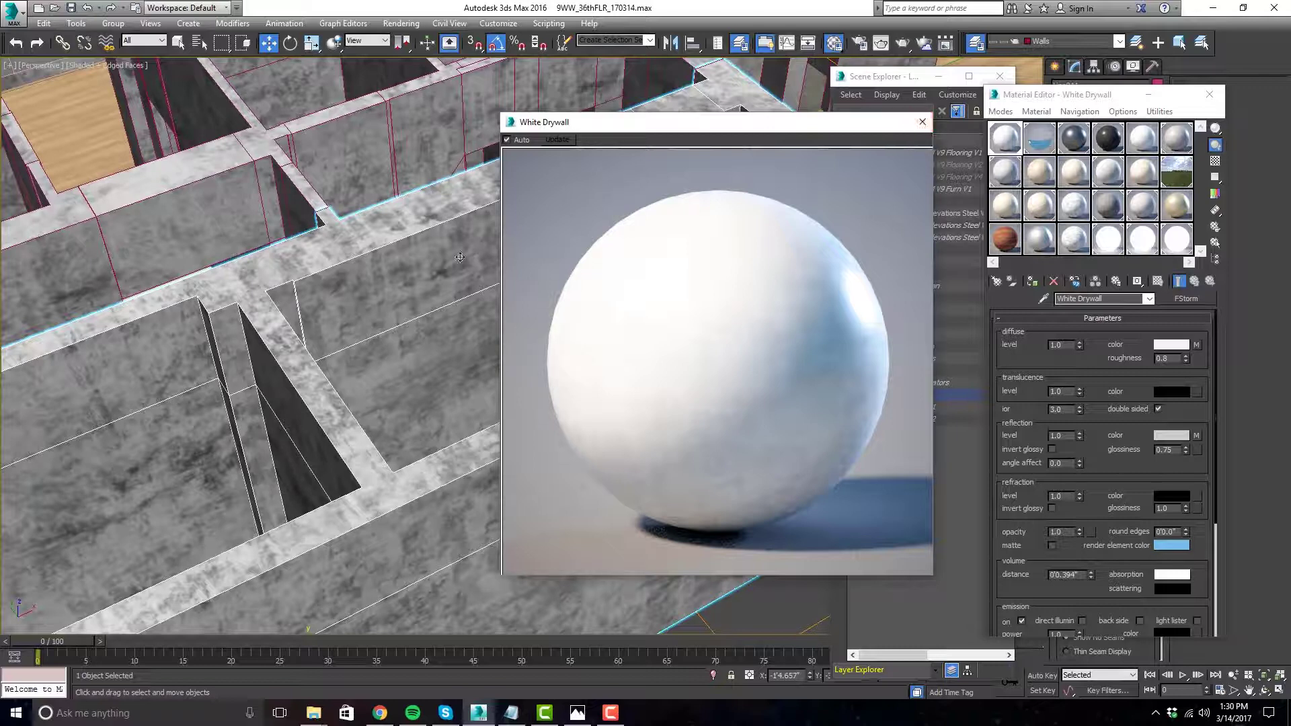
click(922, 122)
drag(1071, 99, 1290, 107)
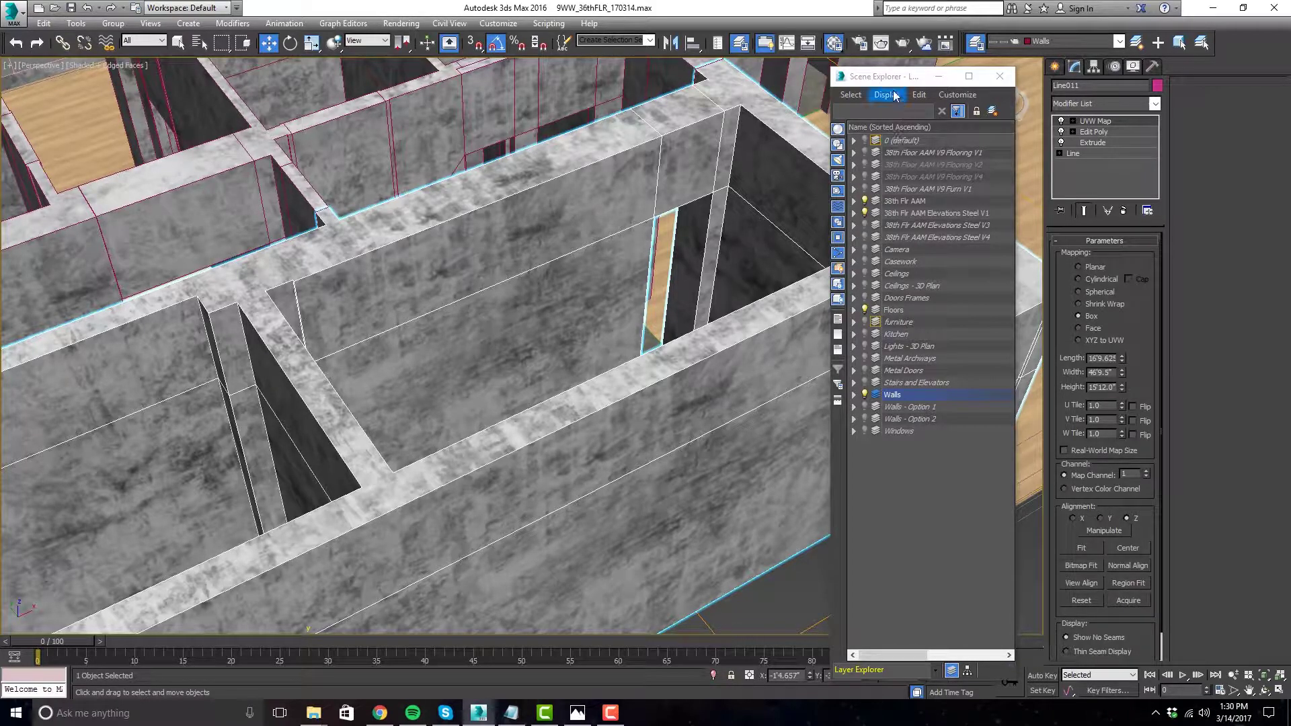
mouse_move(893, 82)
mouse_down()
mouse_move(1290, 74)
mouse_move(881, 89)
mouse_up()
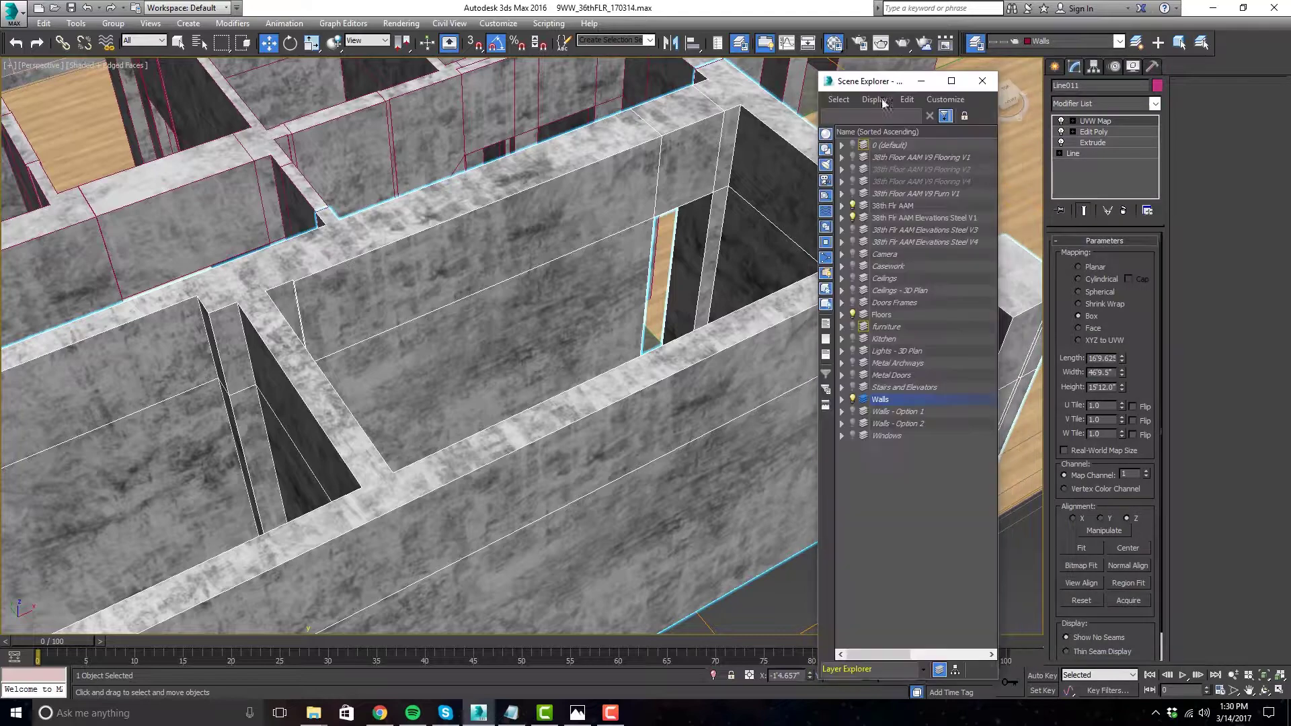
- Turn on the Windows layer to show the window frames around the floor plan
scroll(591, 306, down, 6)
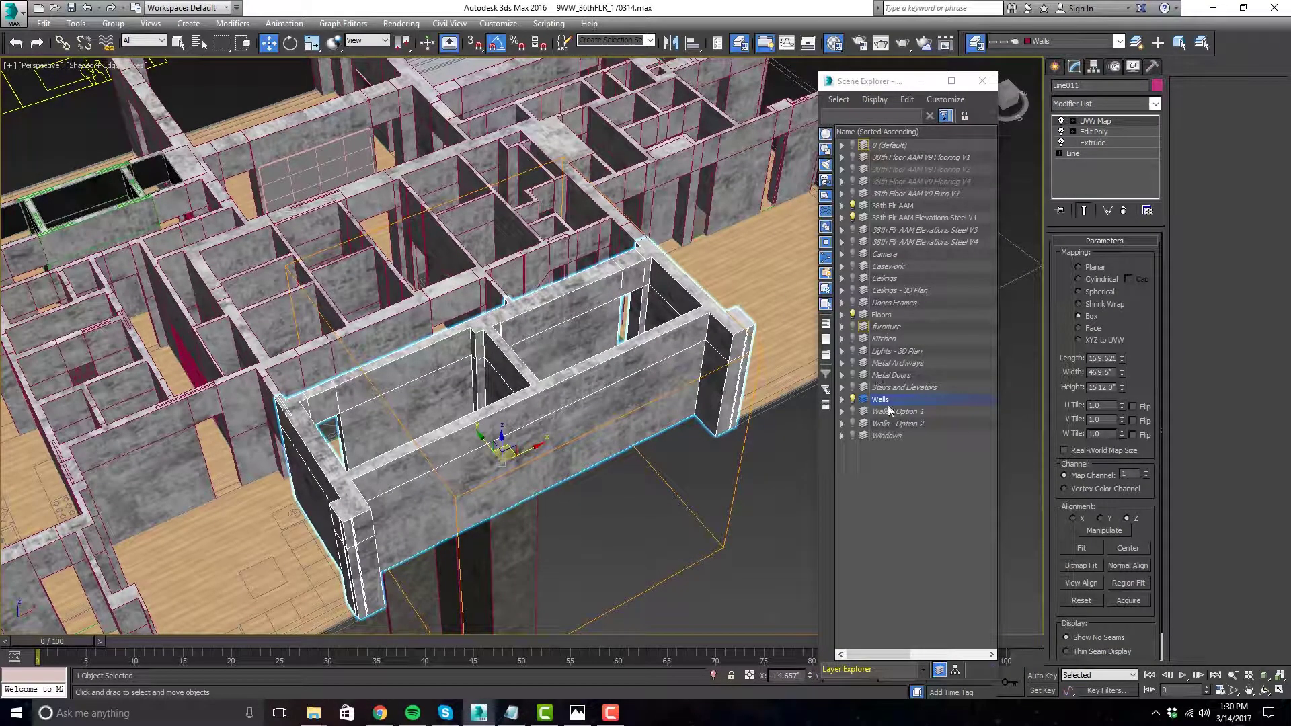
click(852, 435)
scroll(595, 222, up, 10)
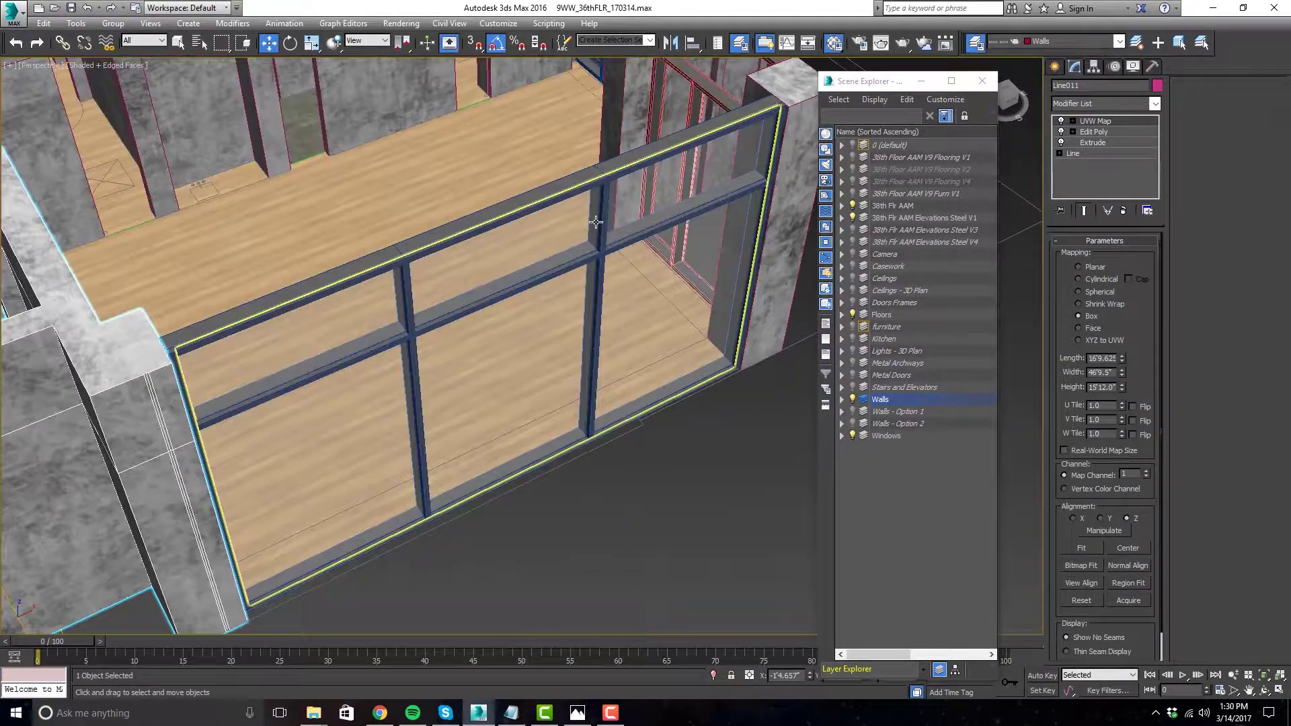
scroll(484, 455, down, 5)
- Select a window frame and the grouped window geometry in turn to check their modifiers, and clear the selection
click(484, 455)
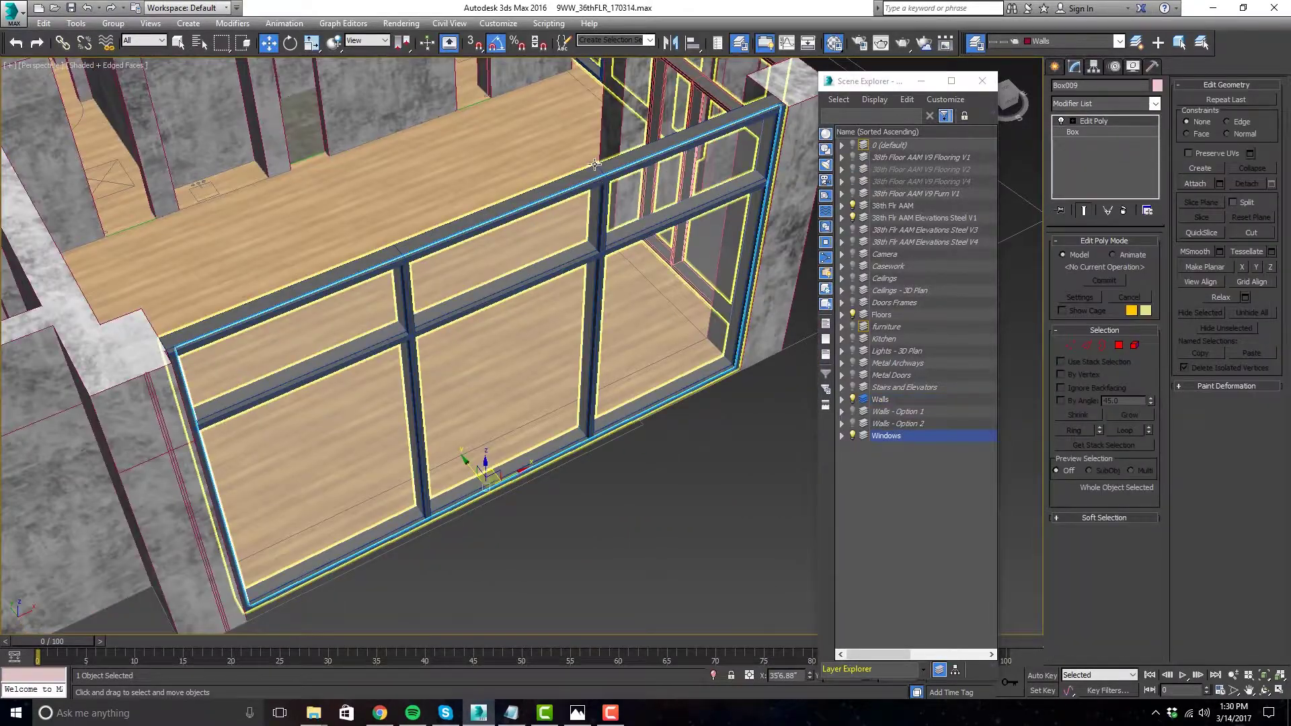
scroll(610, 195, up, 8)
click(618, 189)
scroll(618, 189, down, 8)
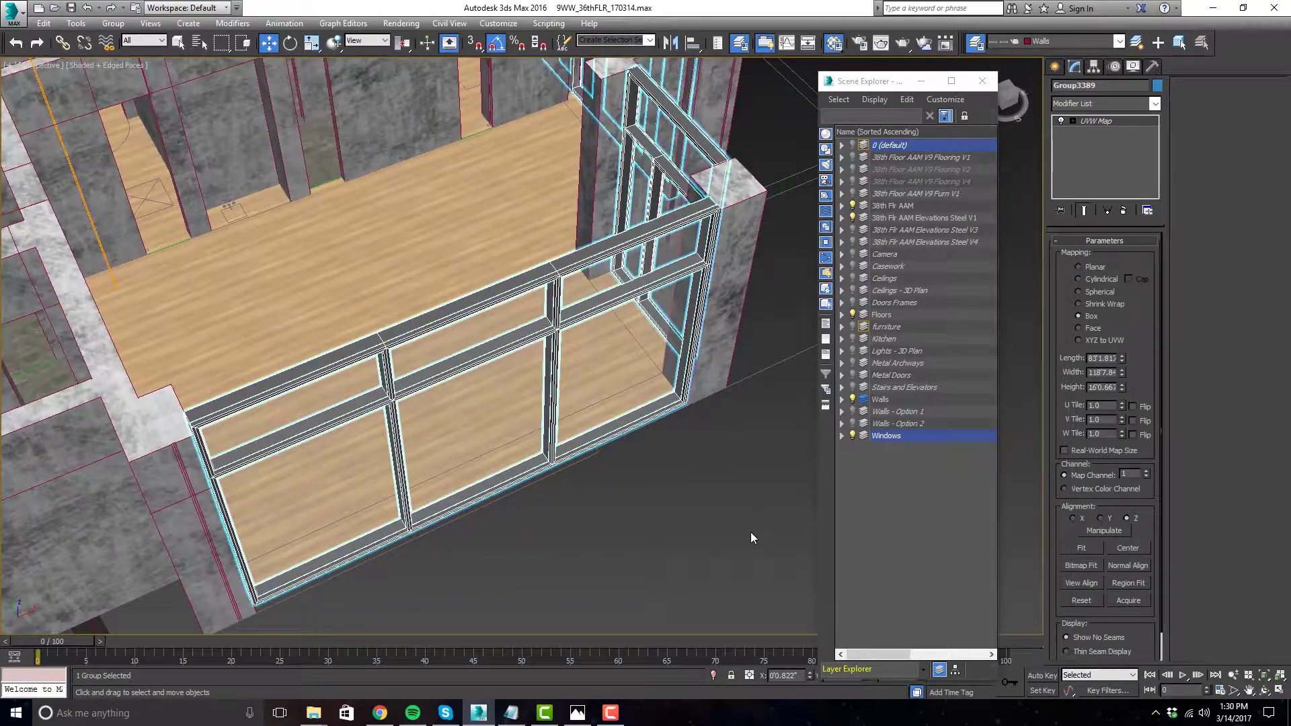
click(751, 535)
- Examine the mullions and crossbars of the three-bay window beside the wood-floored corner room up close
scroll(418, 352, up, 10)
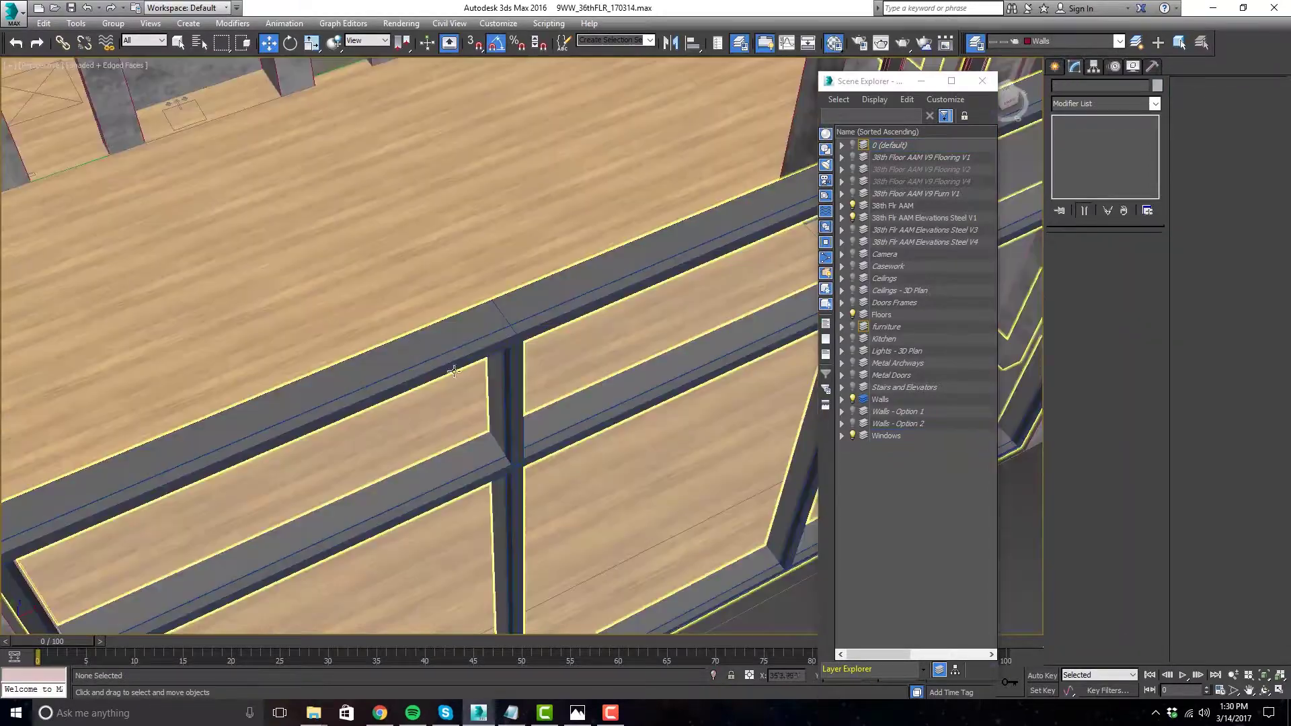
scroll(504, 481, down, 8)
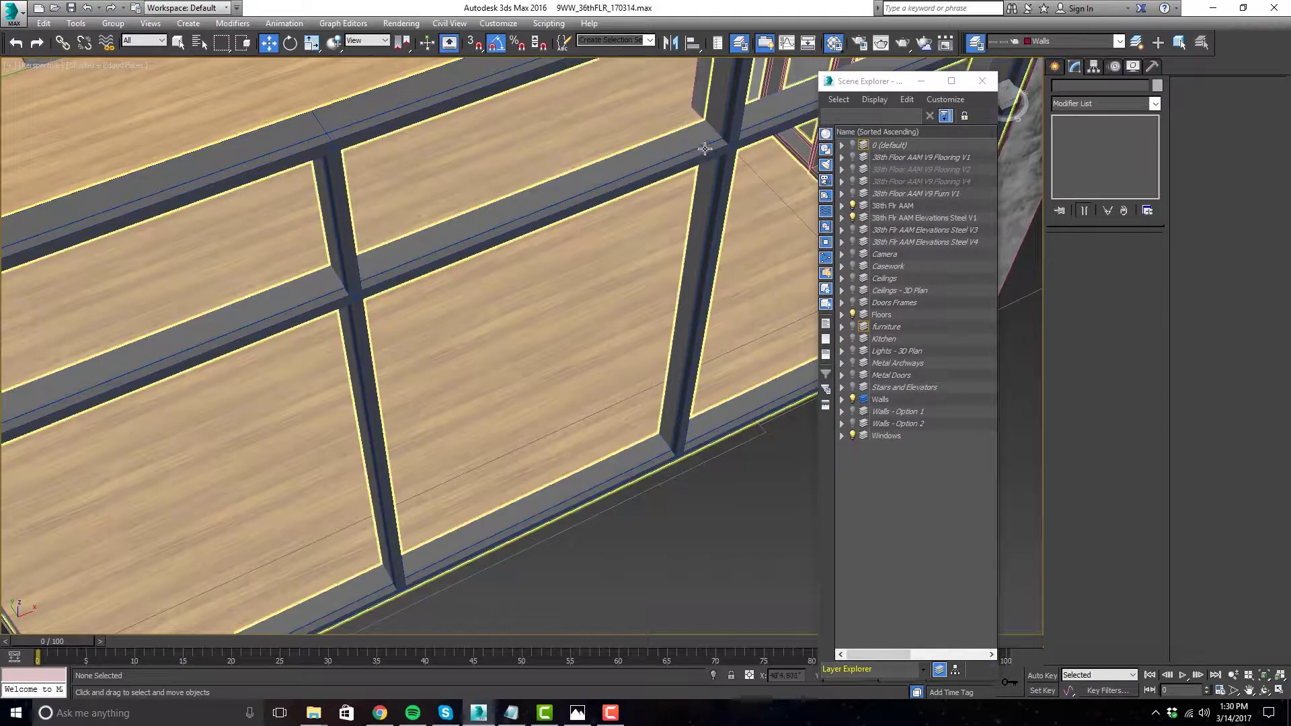
middle_drag(706, 148, 601, 319)
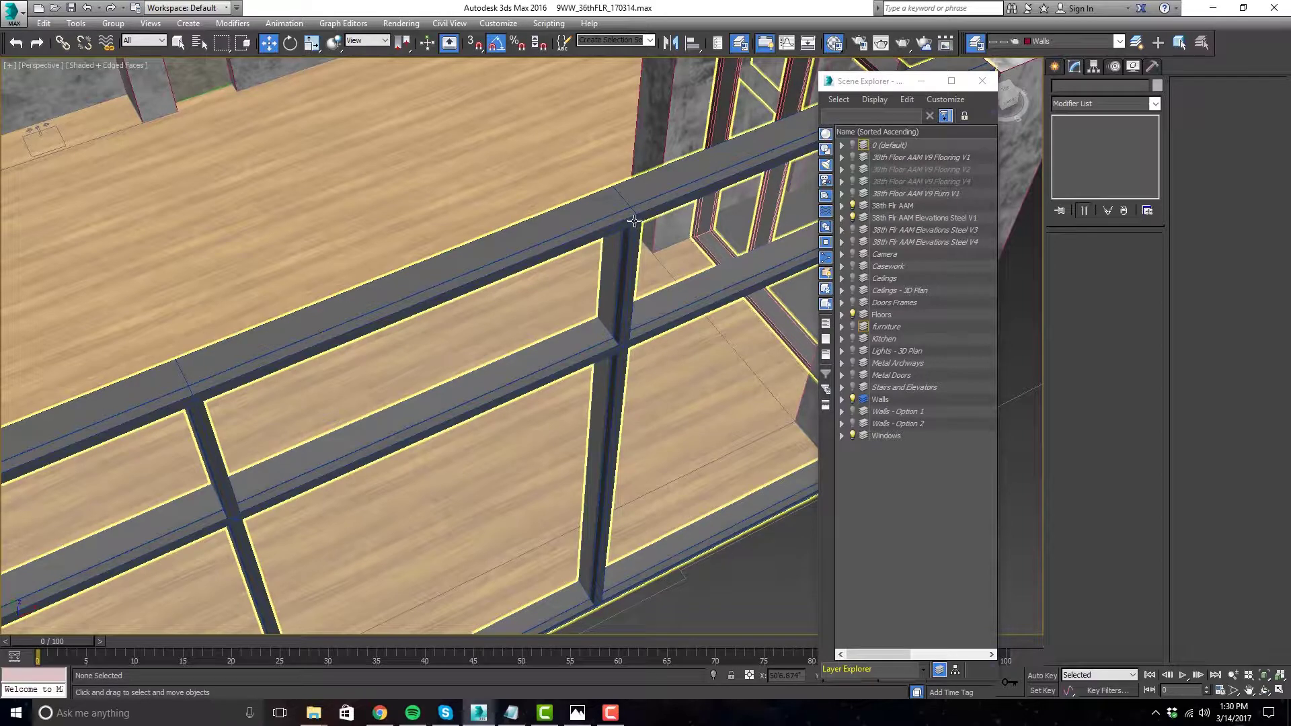
scroll(623, 256, down, 4)
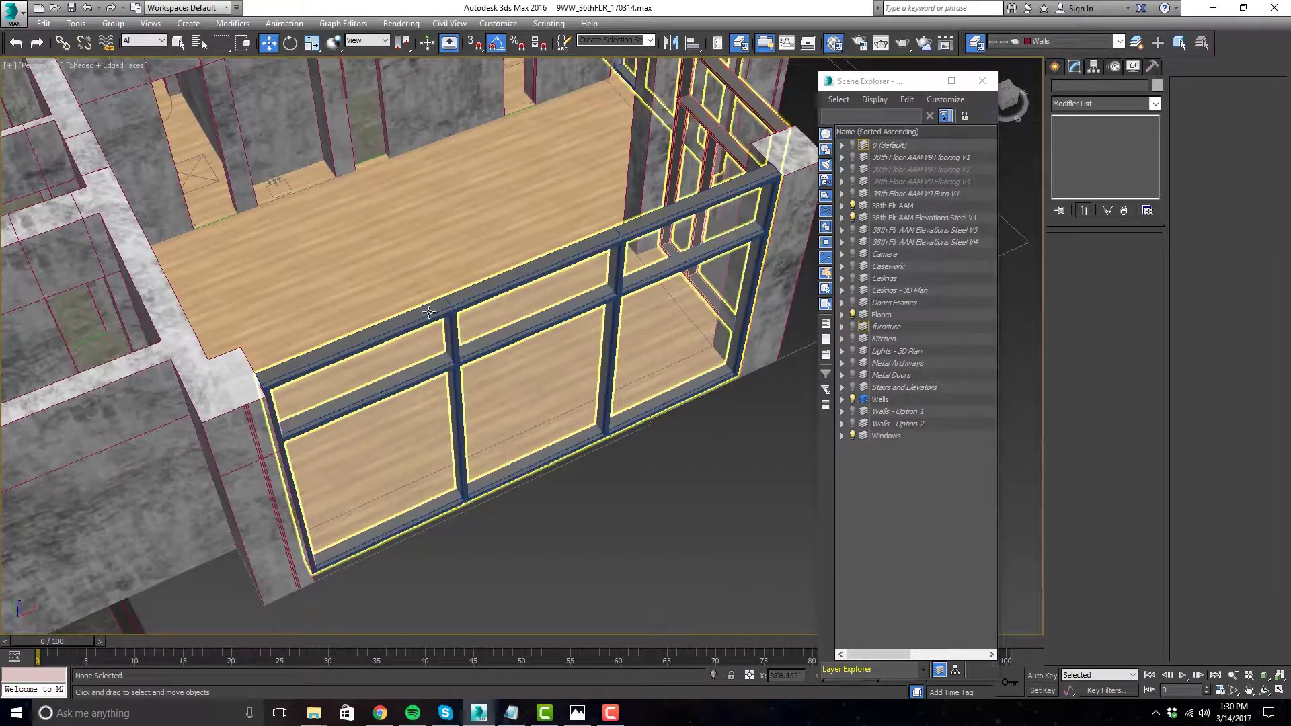
middle_drag(752, 331, 746, 361)
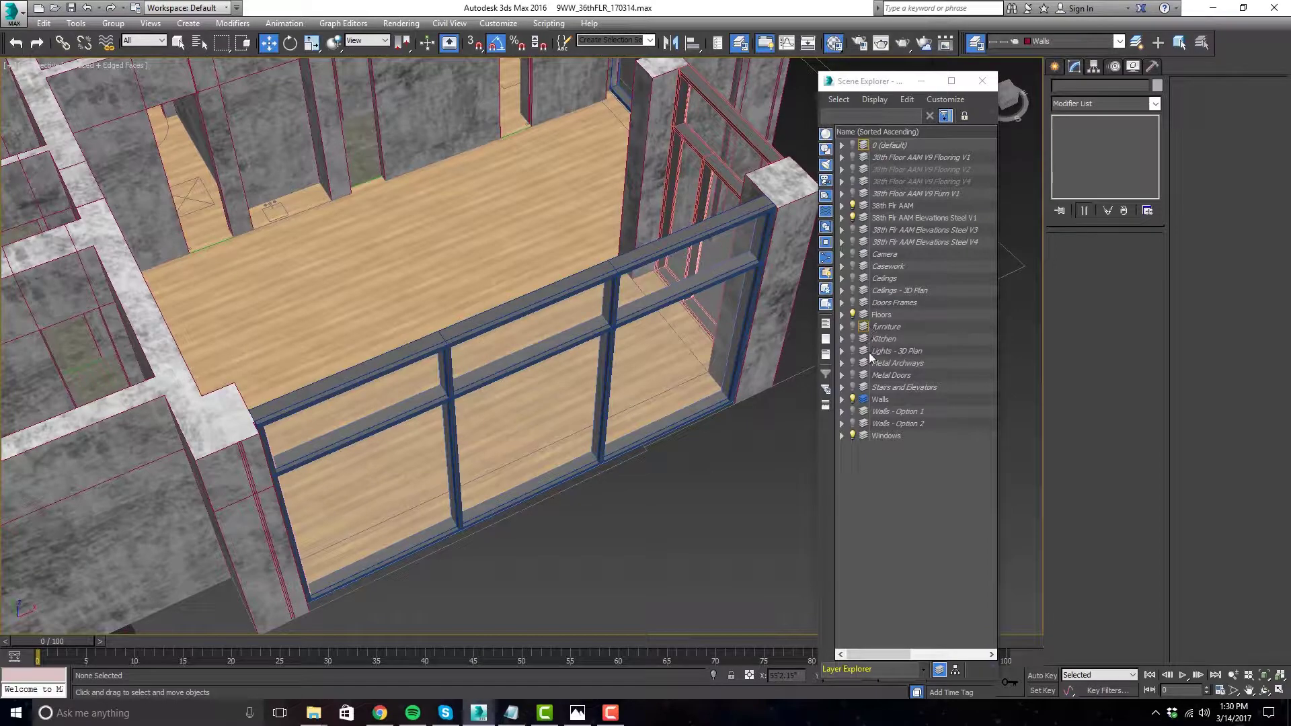
- Turn on the Metal Archways layer, check the metal surround against the window group, and clear the selection
click(853, 364)
scroll(748, 211, up, 3)
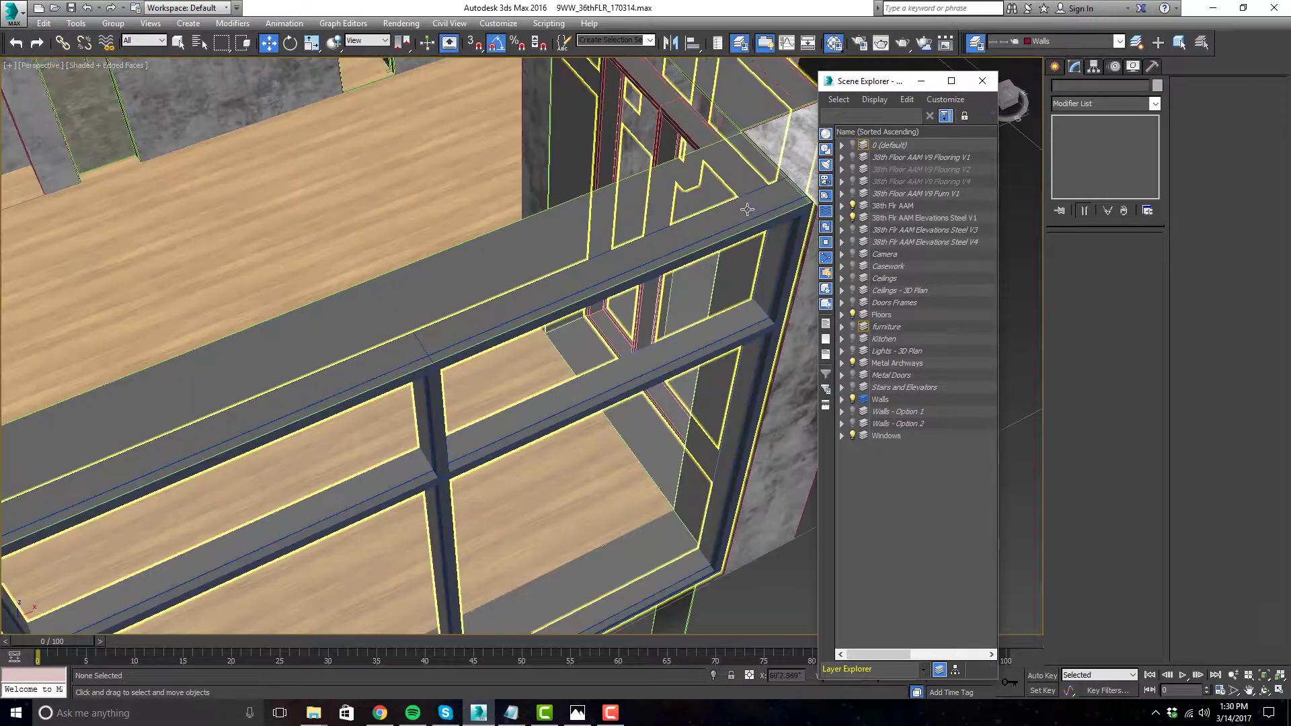
scroll(645, 203, down, 3)
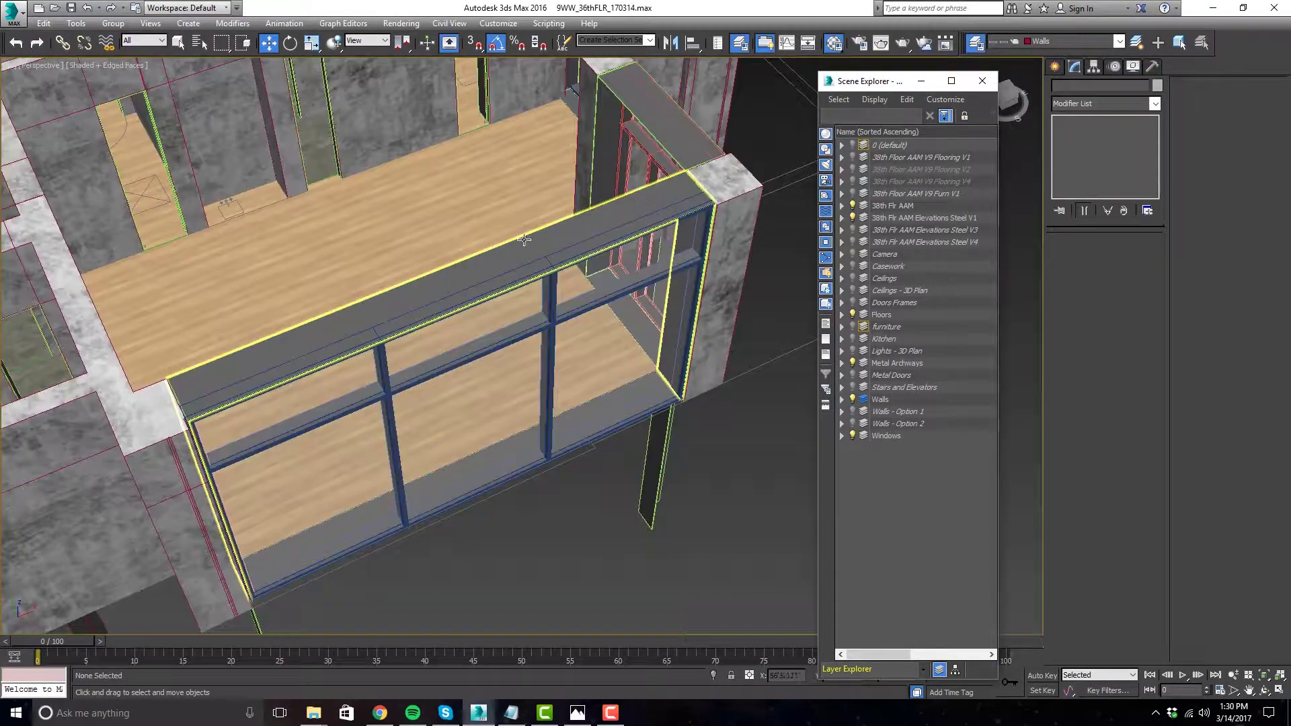
click(621, 224)
key(z)
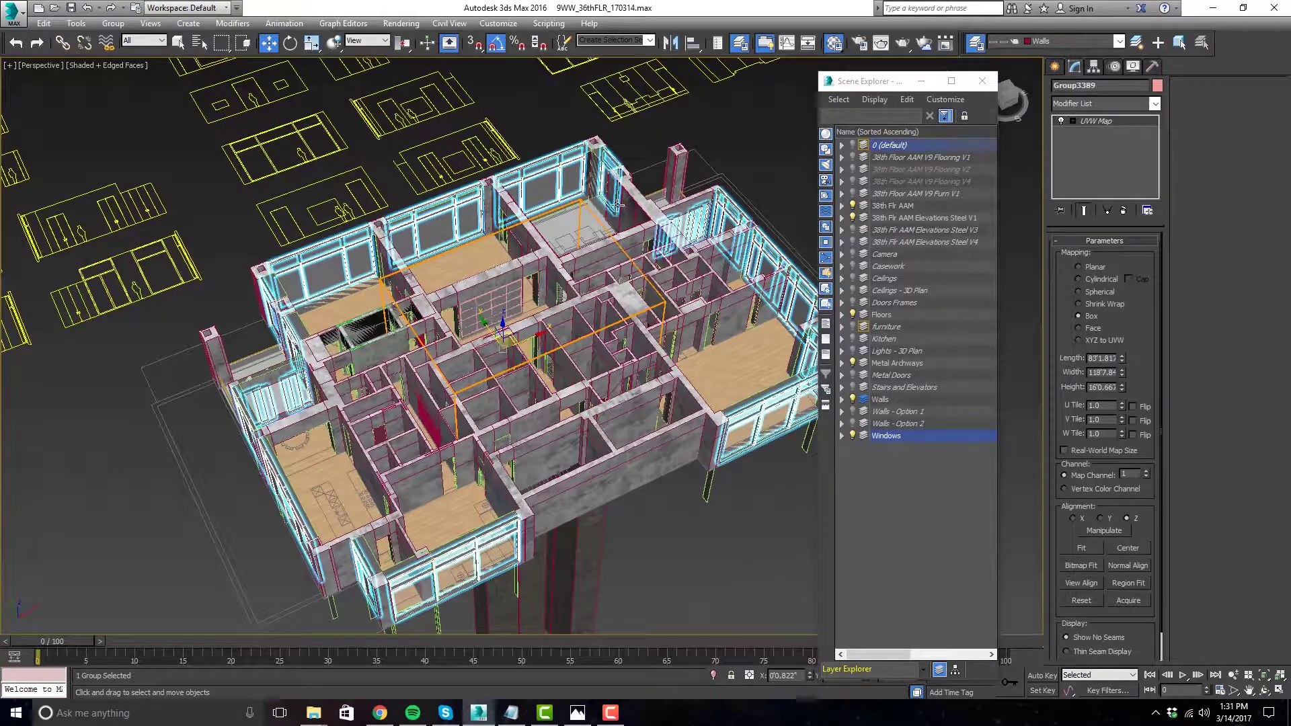
scroll(696, 274, up, 5)
click(697, 274)
- Examine from inside the corner room how the metal surrounds meet the window frames and the column
scroll(548, 336, up, 4)
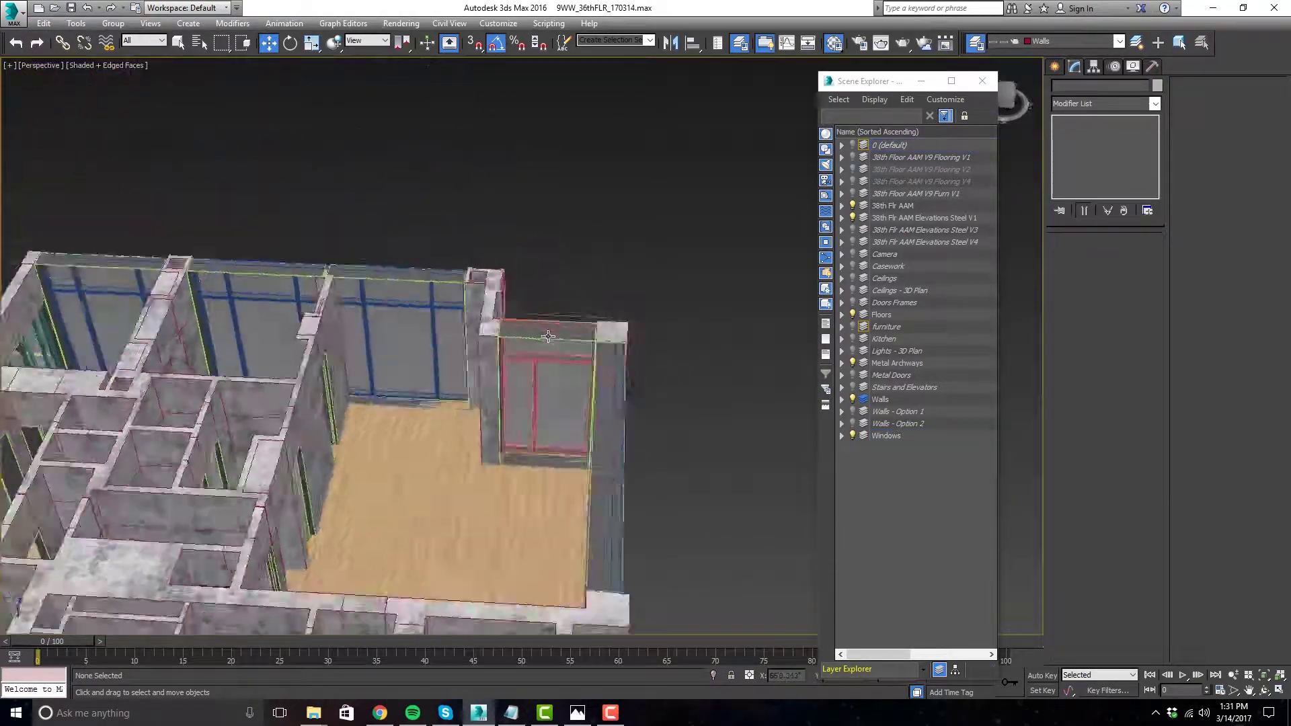
scroll(548, 336, up, 6)
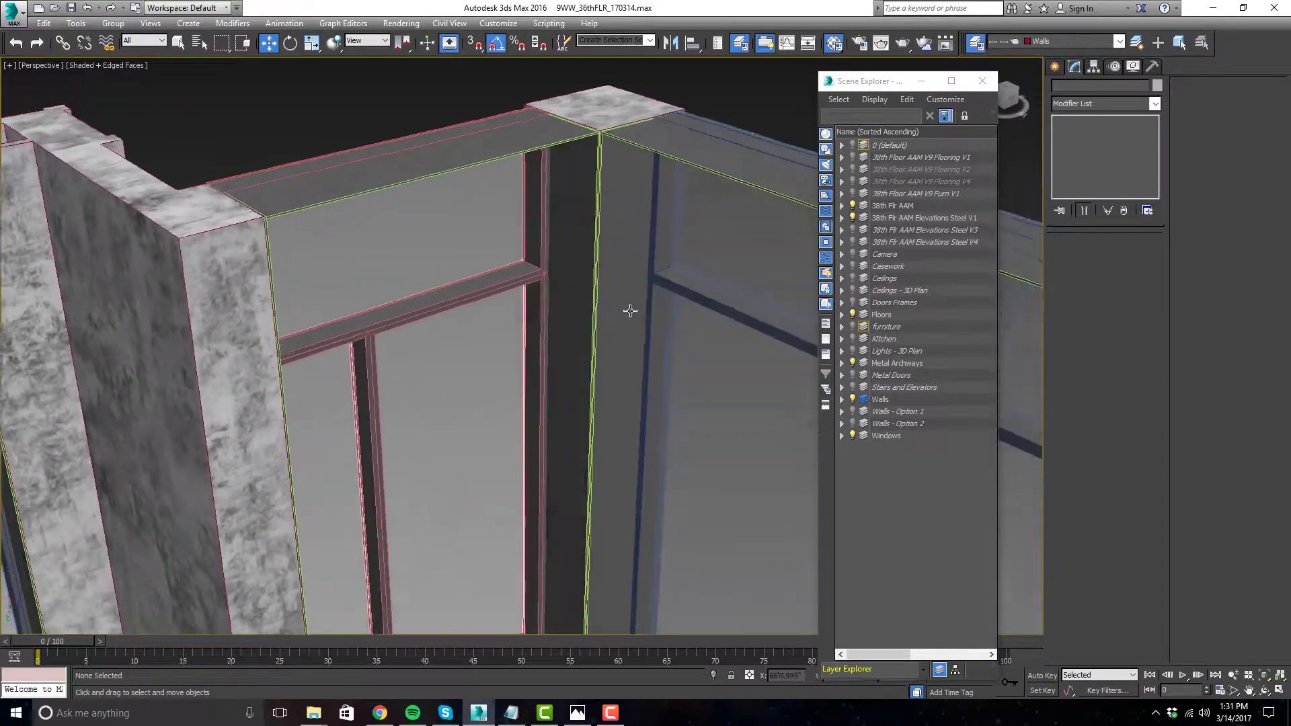
alt+middle_drag(629, 310, 542, 227)
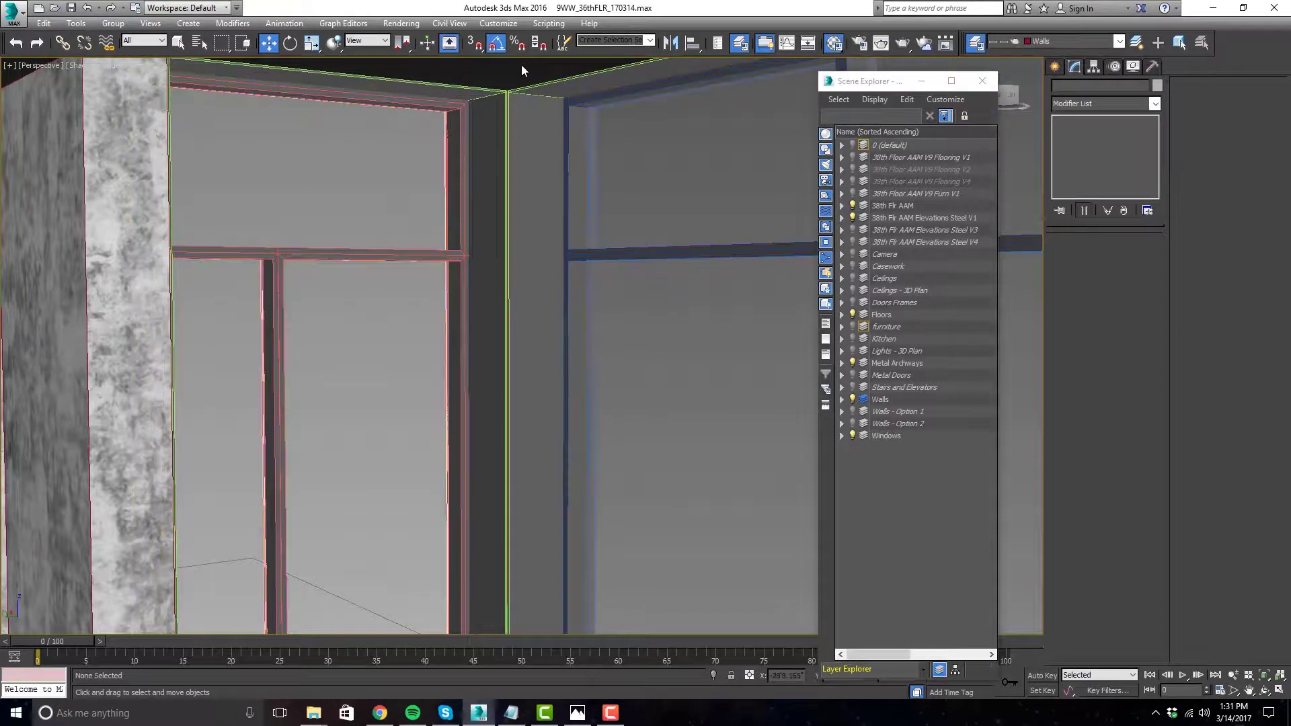
middle_drag(521, 64, 497, 72)
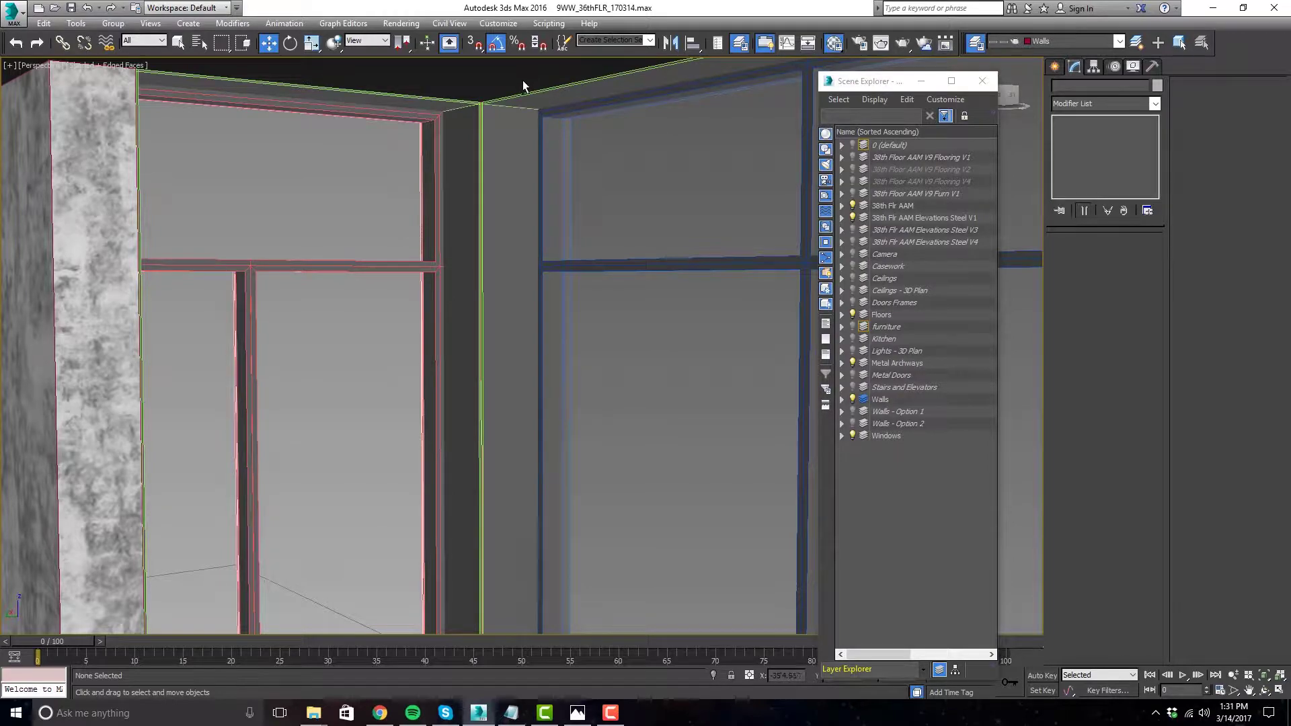
alt+middle_drag(522, 80, 463, 129)
scroll(454, 211, down, 3)
alt+middle_drag(455, 211, 588, 414)
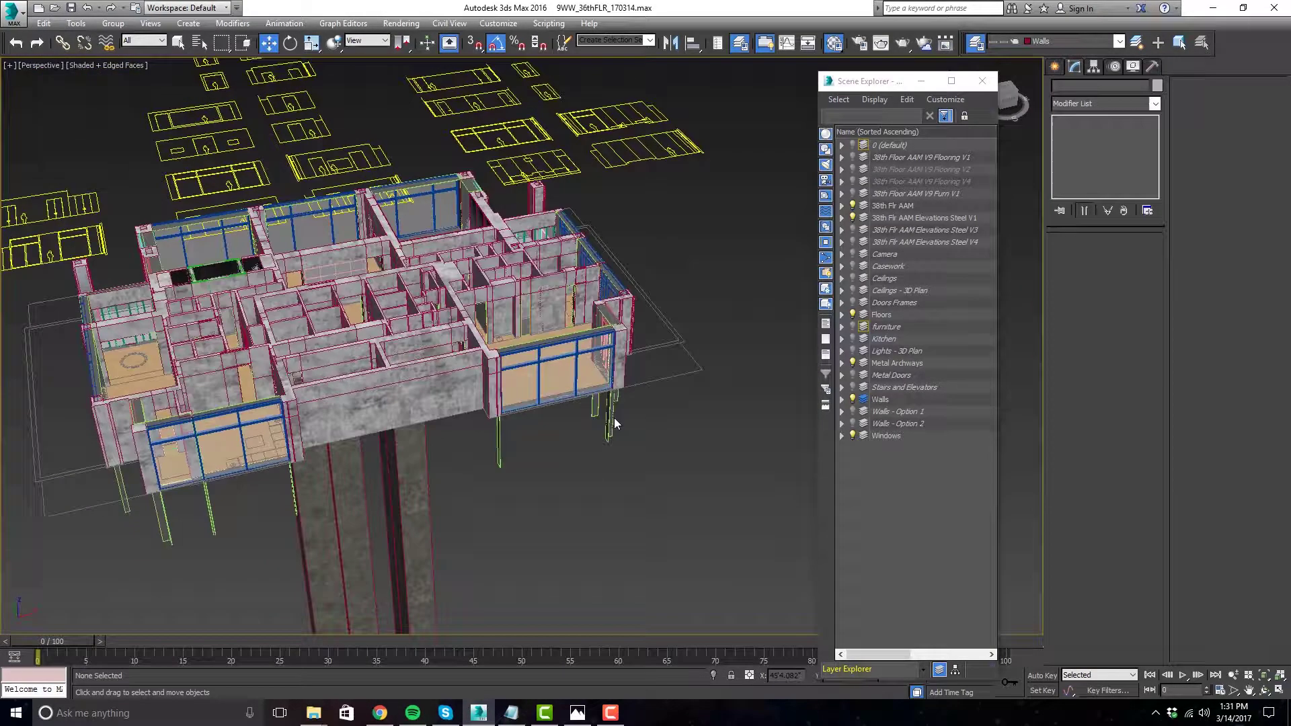
- Examine the corner room's windows and metal surrounds from outside, along with the adjoining walls
scroll(598, 323, up, 5)
alt+middle_drag(605, 322, 715, 399)
scroll(715, 400, down, 5)
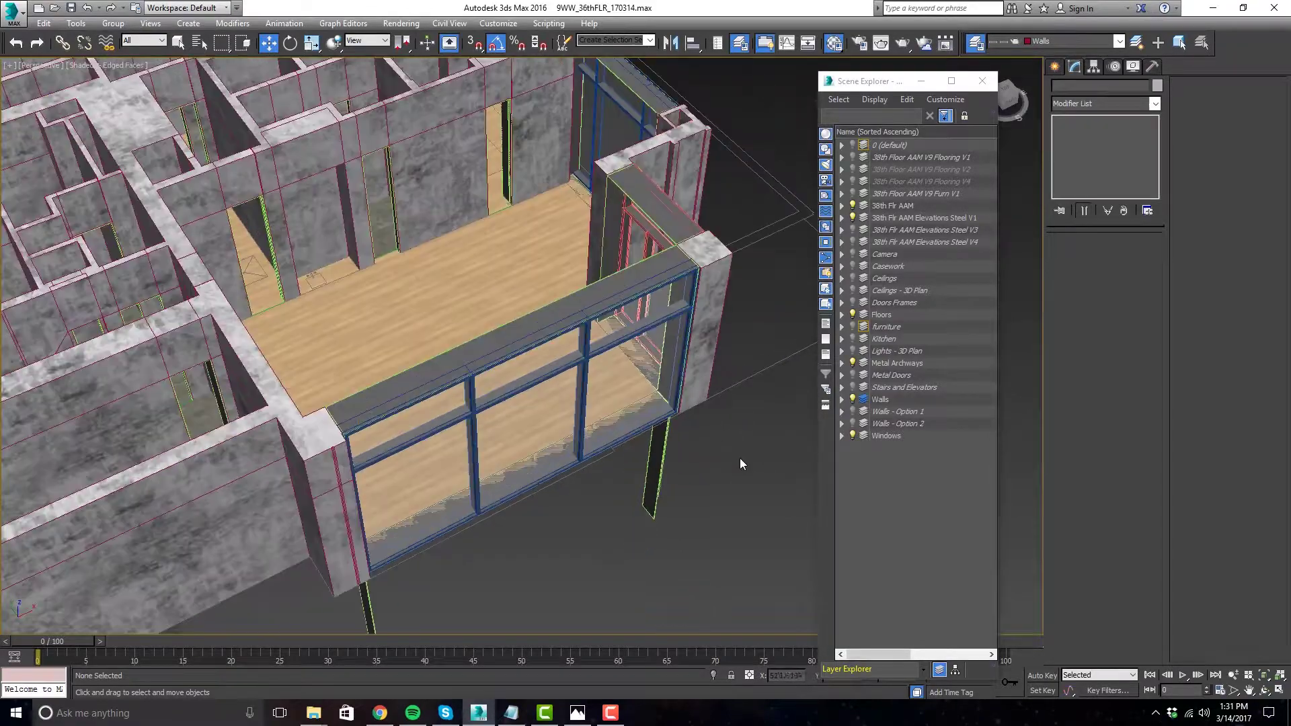
middle_drag(740, 461, 740, 426)
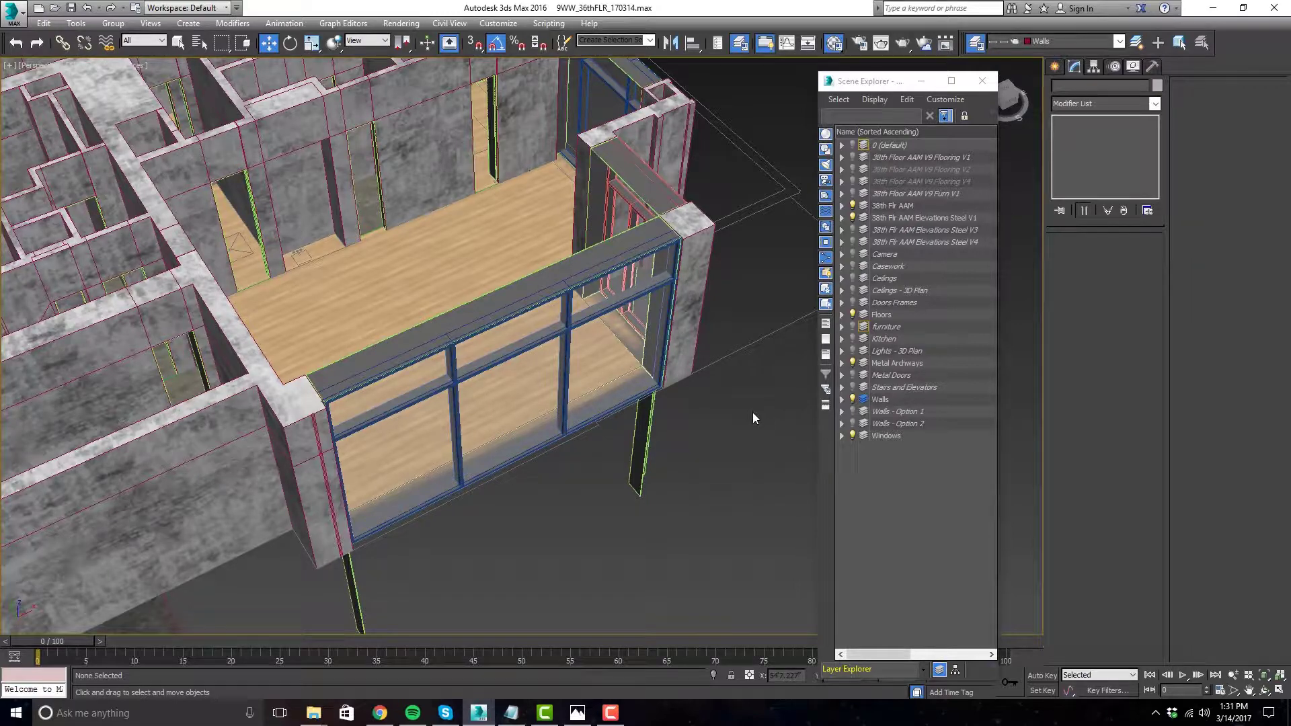
scroll(701, 451, down, 4)
middle_drag(702, 450, 716, 480)
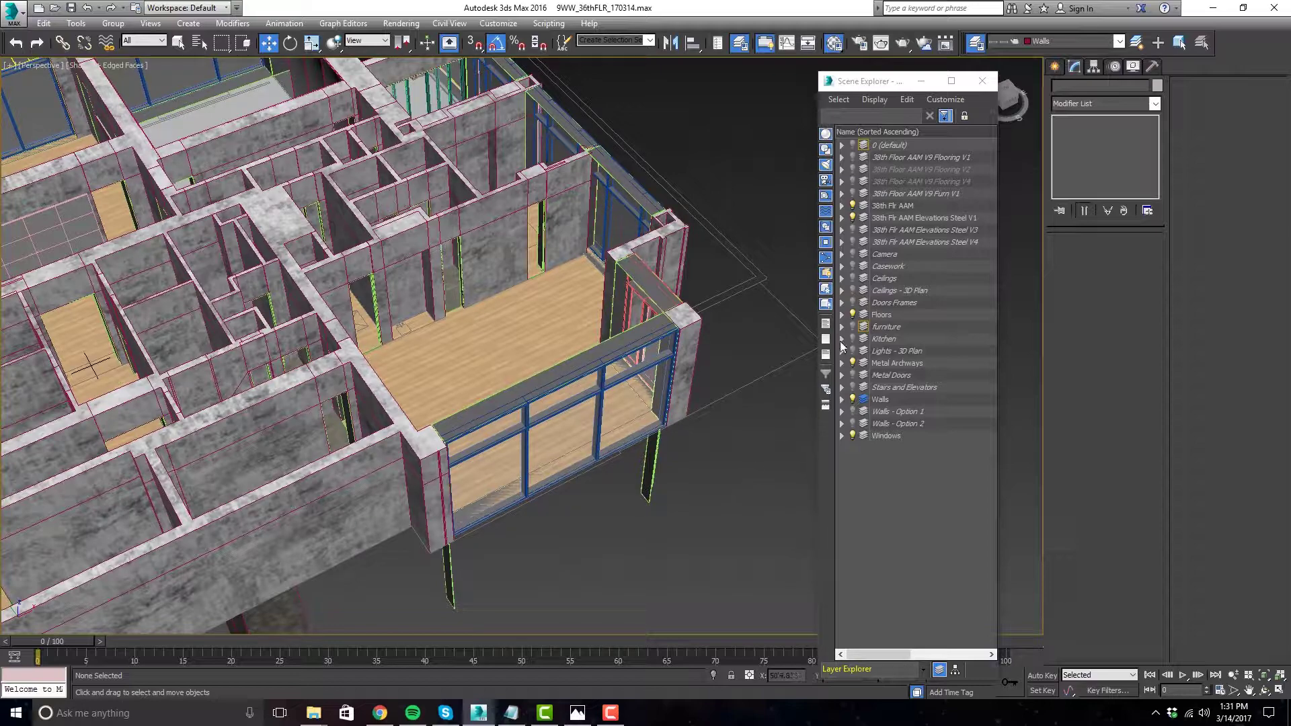
middle_drag(692, 417, 725, 358)
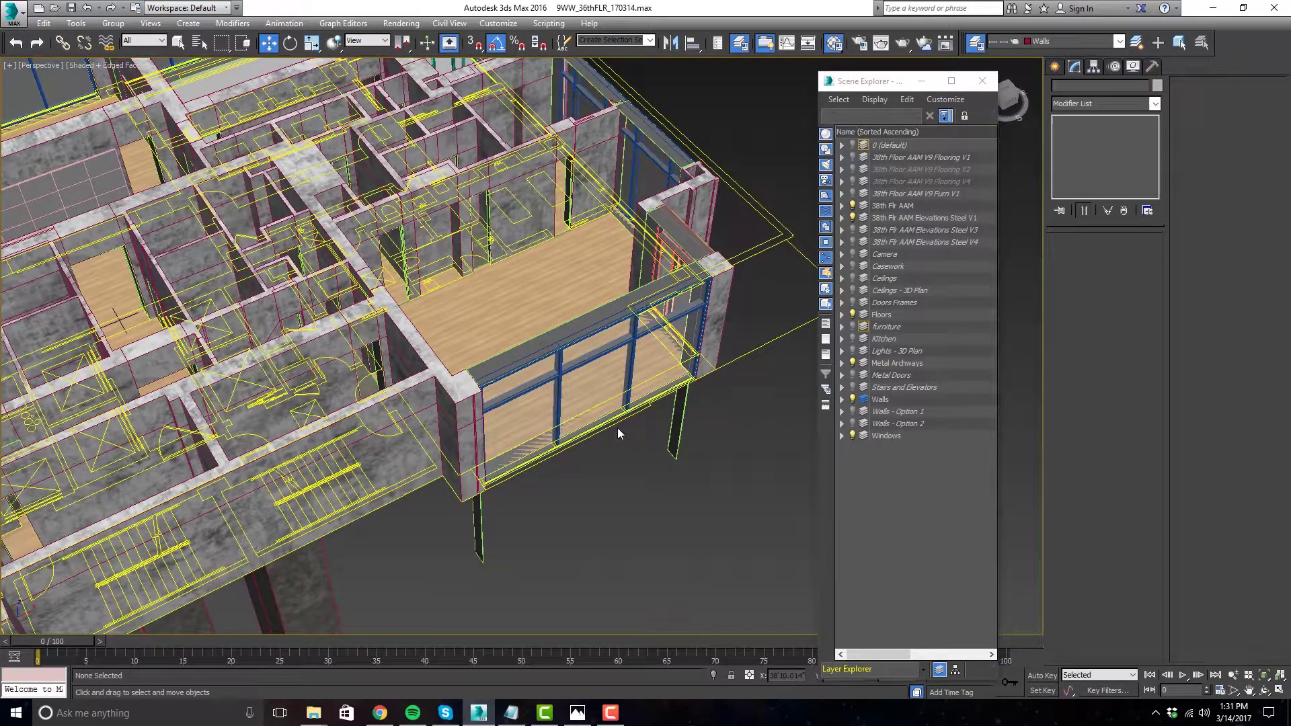
middle_drag(634, 470, 667, 469)
middle_drag(572, 487, 603, 528)
- Select the metal archway in the corner room's interior doorway and inspect how it lines the opening
scroll(451, 271, up, 2)
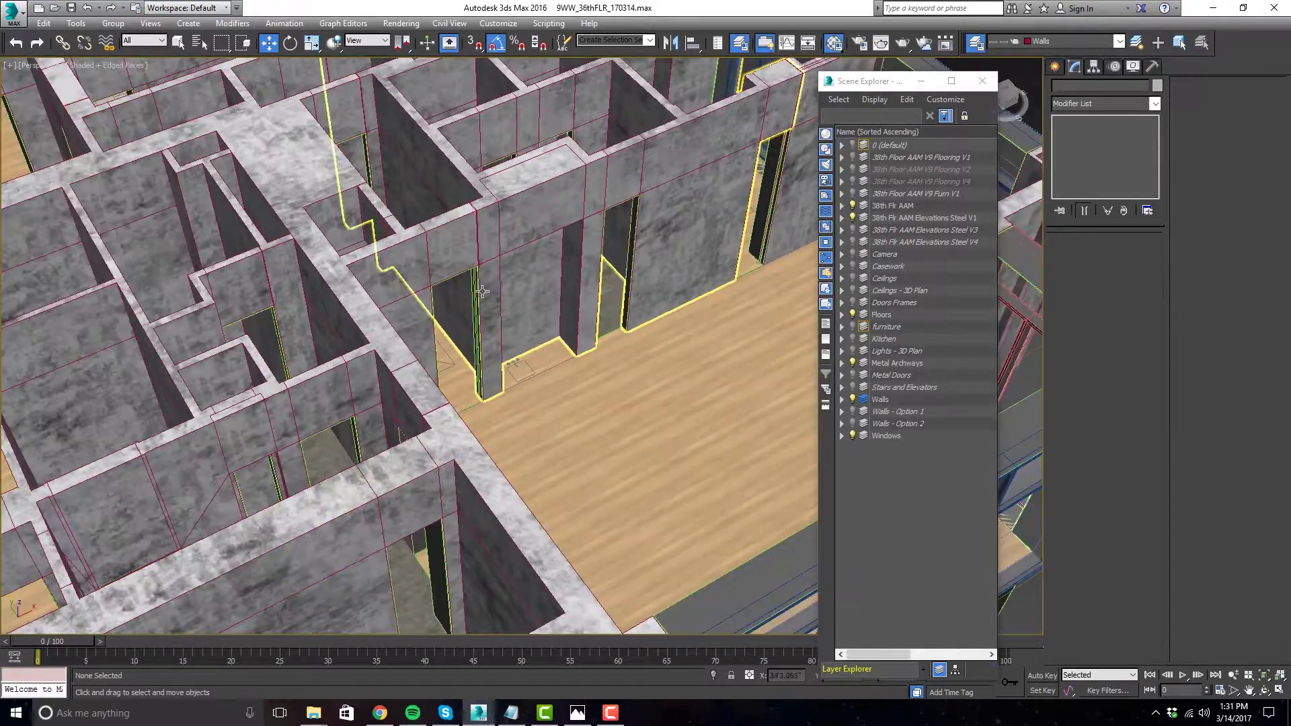
click(479, 289)
key(z)
scroll(481, 290, down, 2)
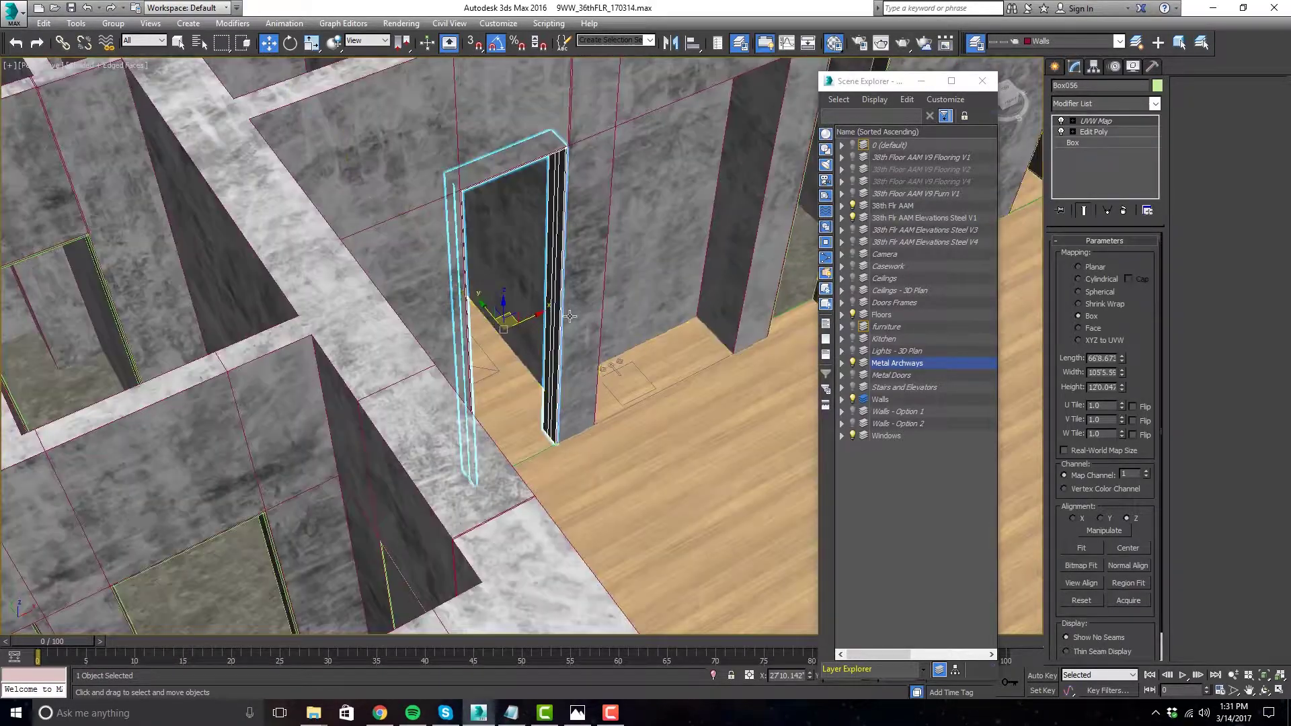
alt+middle_drag(585, 296, 506, 229)
middle_drag(146, 348, 340, 319)
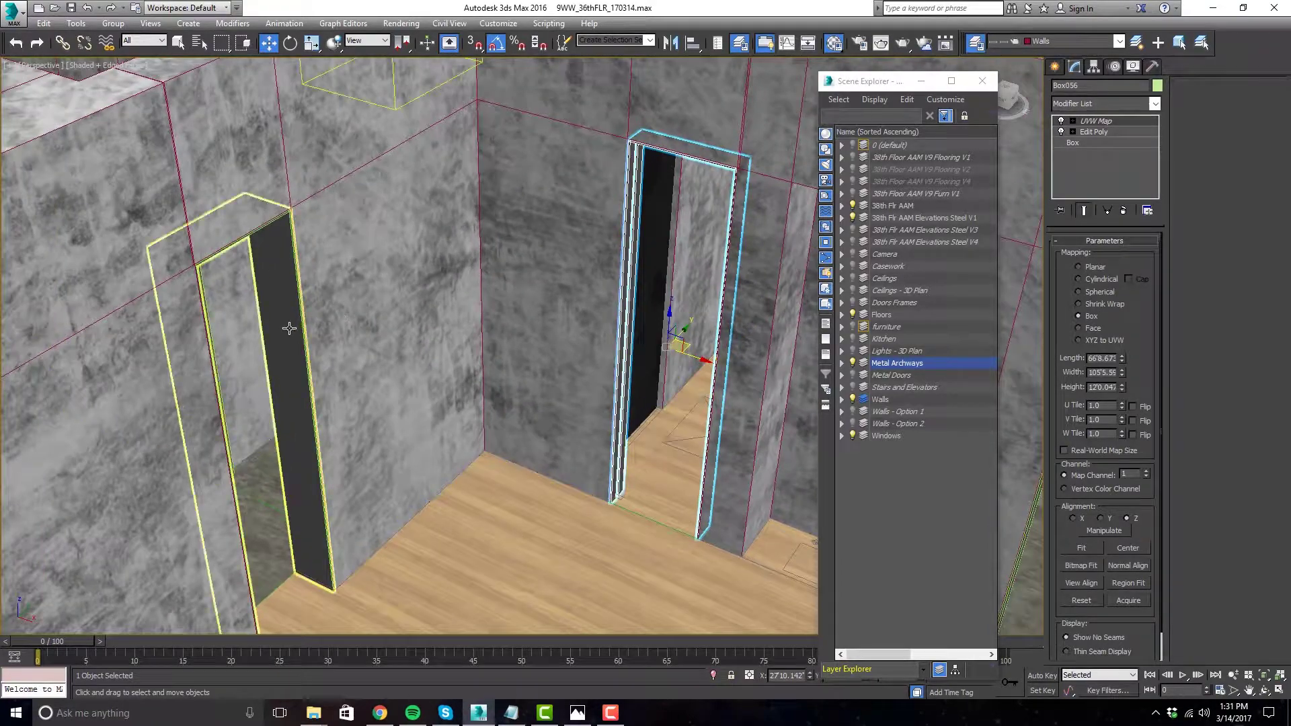
- Select the metal archway in the neighboring doorway and inspect how it wraps the wall opening
click(288, 298)
scroll(339, 275, up, 4)
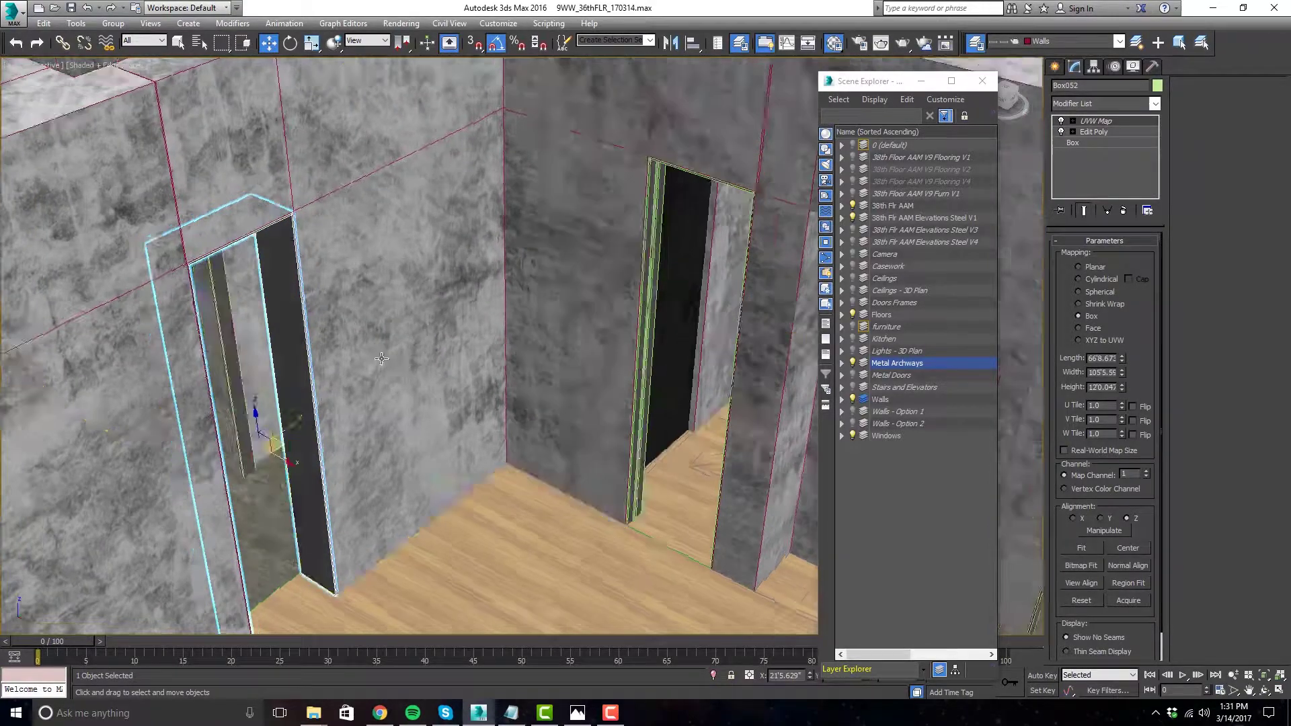
scroll(338, 275, up, 3)
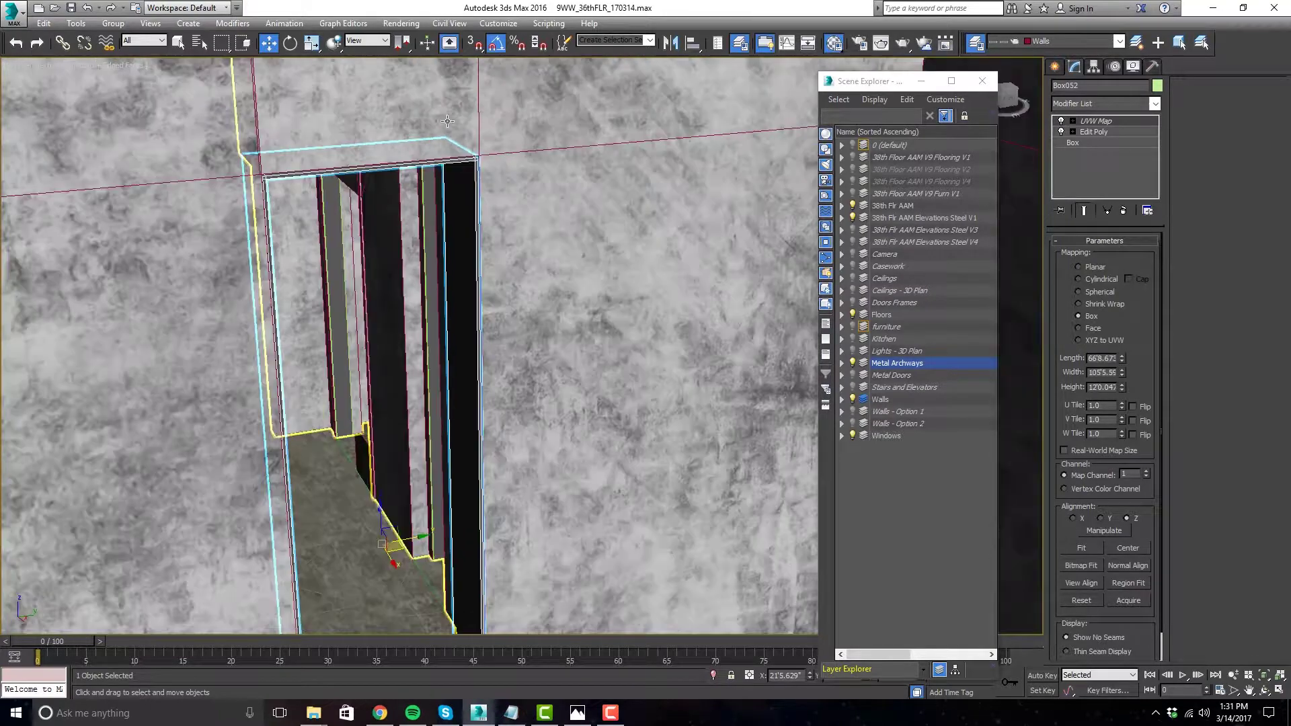
alt+middle_drag(500, 290, 470, 272)
middle_drag(471, 323, 504, 280)
scroll(482, 251, down, 3)
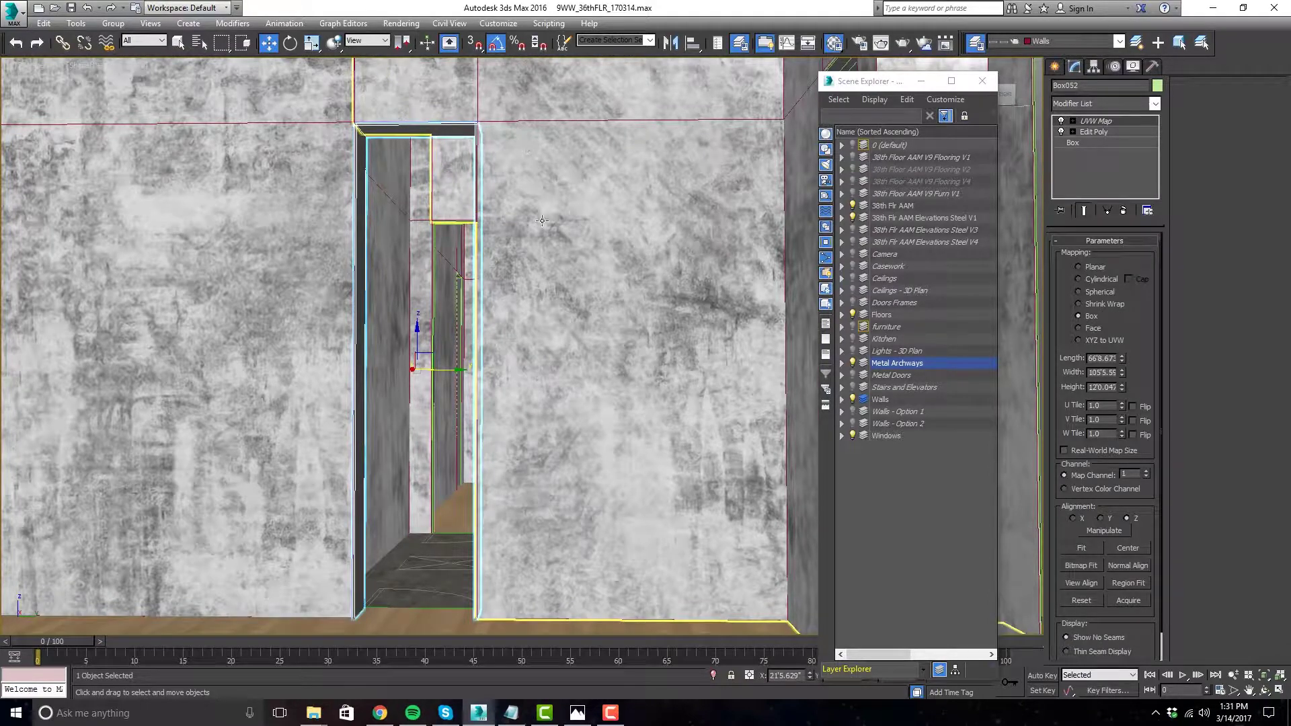
alt+middle_drag(542, 220, 543, 180)
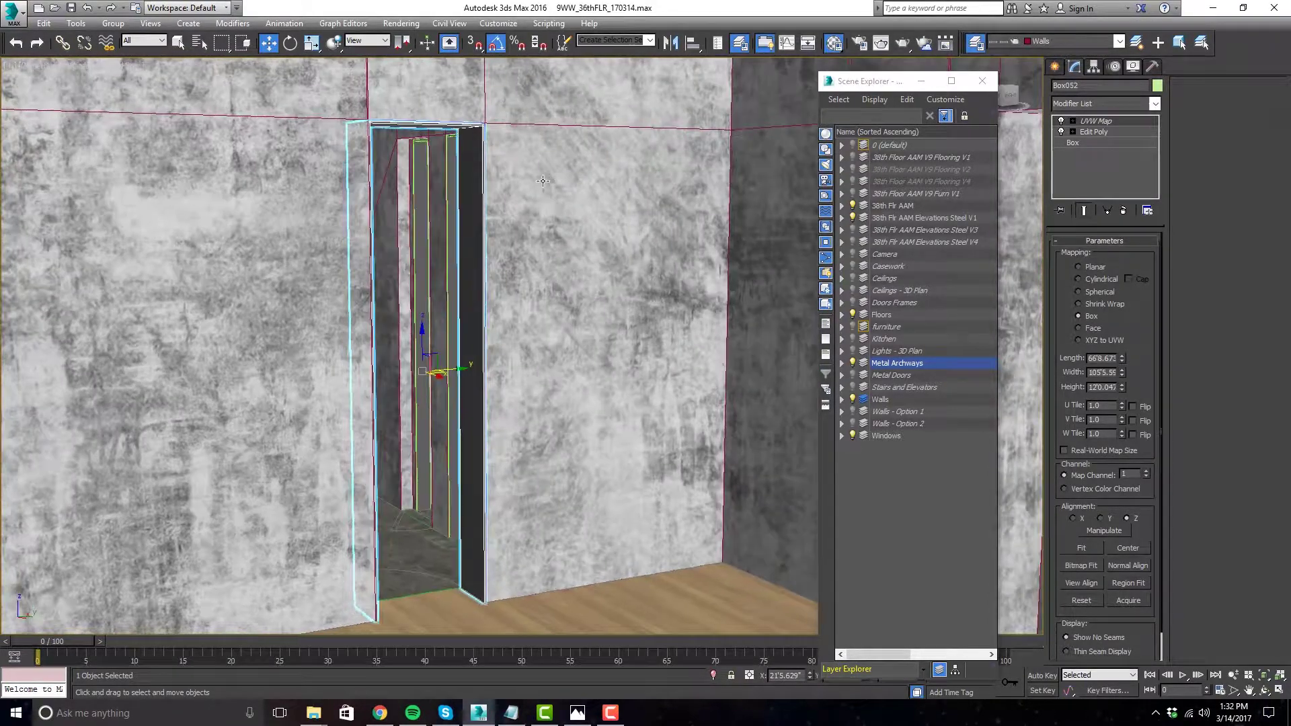
- Examine the selected archway's upper corner up close where the metal edge meets the drywall
scroll(490, 112, up, 5)
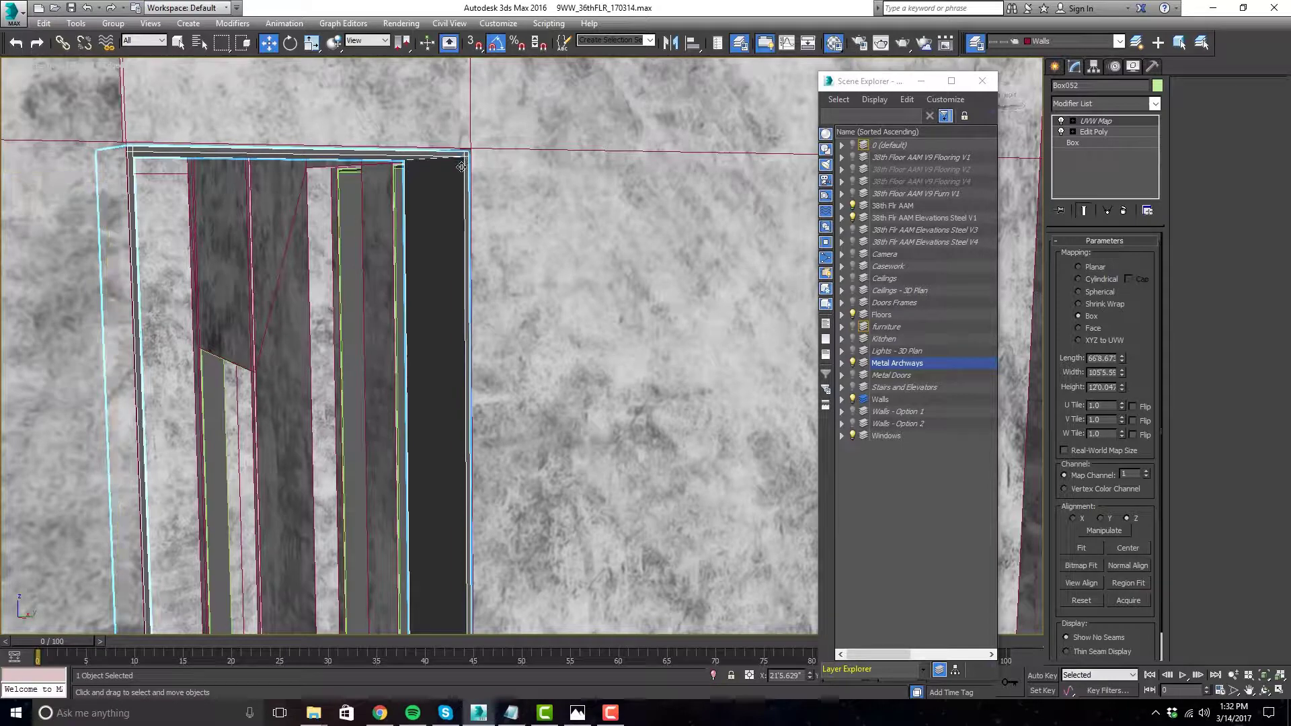
scroll(475, 193, up, 3)
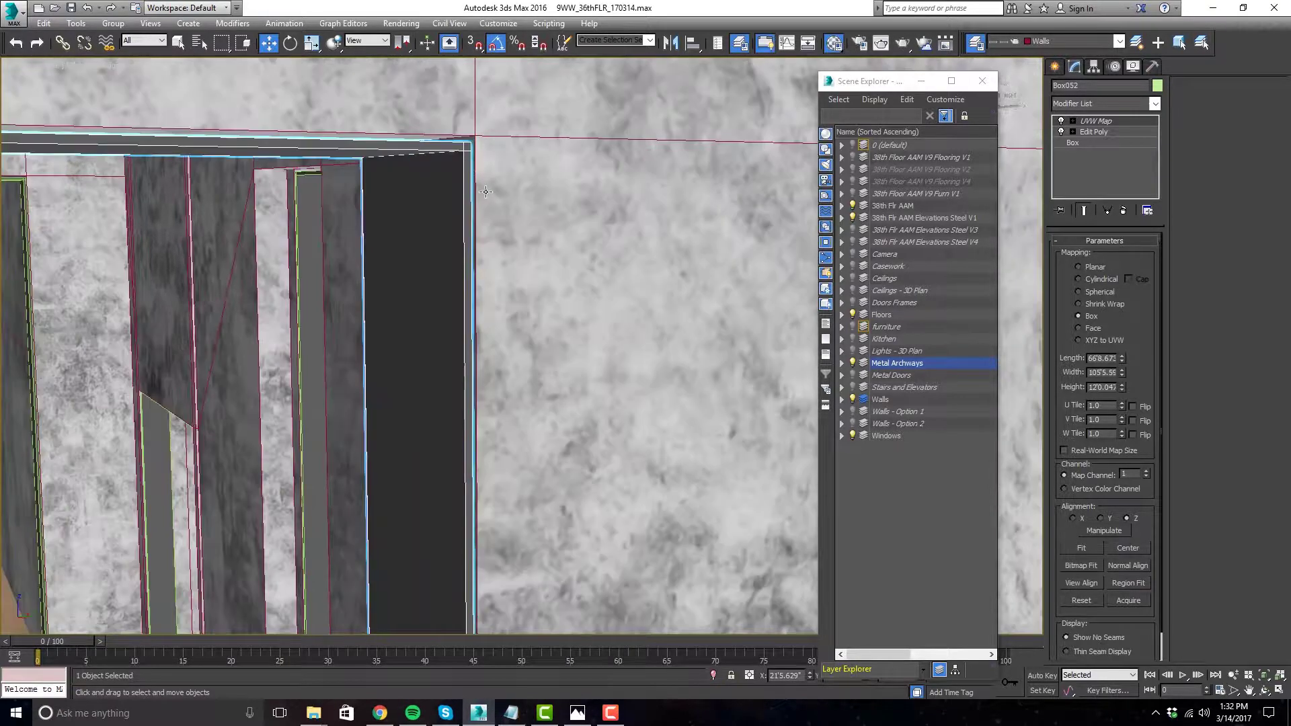
middle_drag(493, 293, 471, 255)
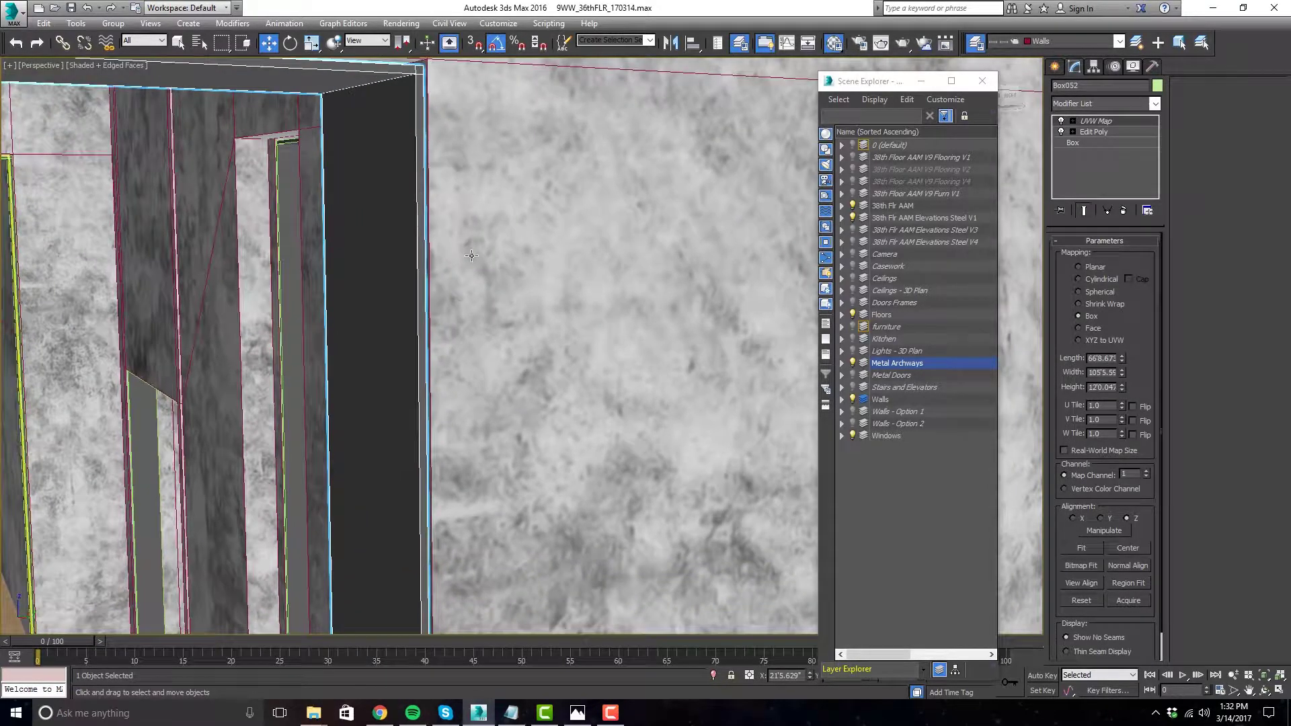
scroll(504, 300, down, 10)
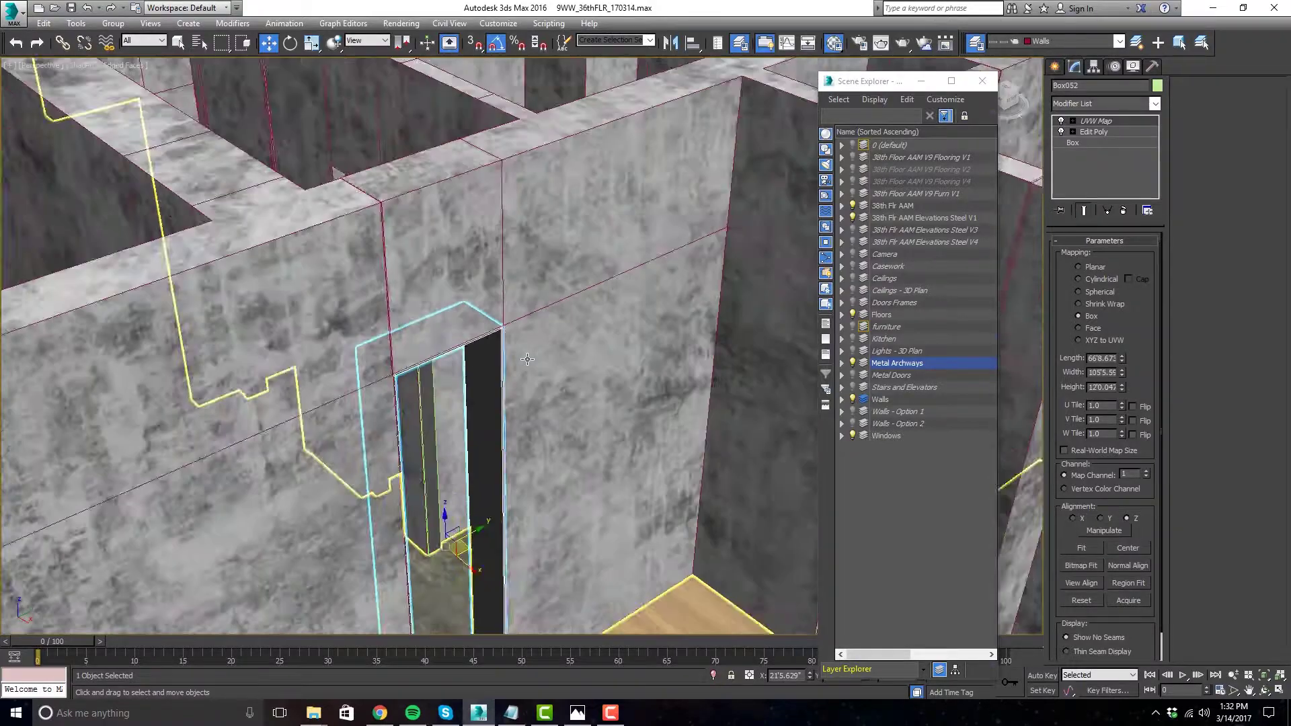
- Deselect the metal archway and turn on the Ceilings - 3D Plan layer
scroll(650, 370, down, 5)
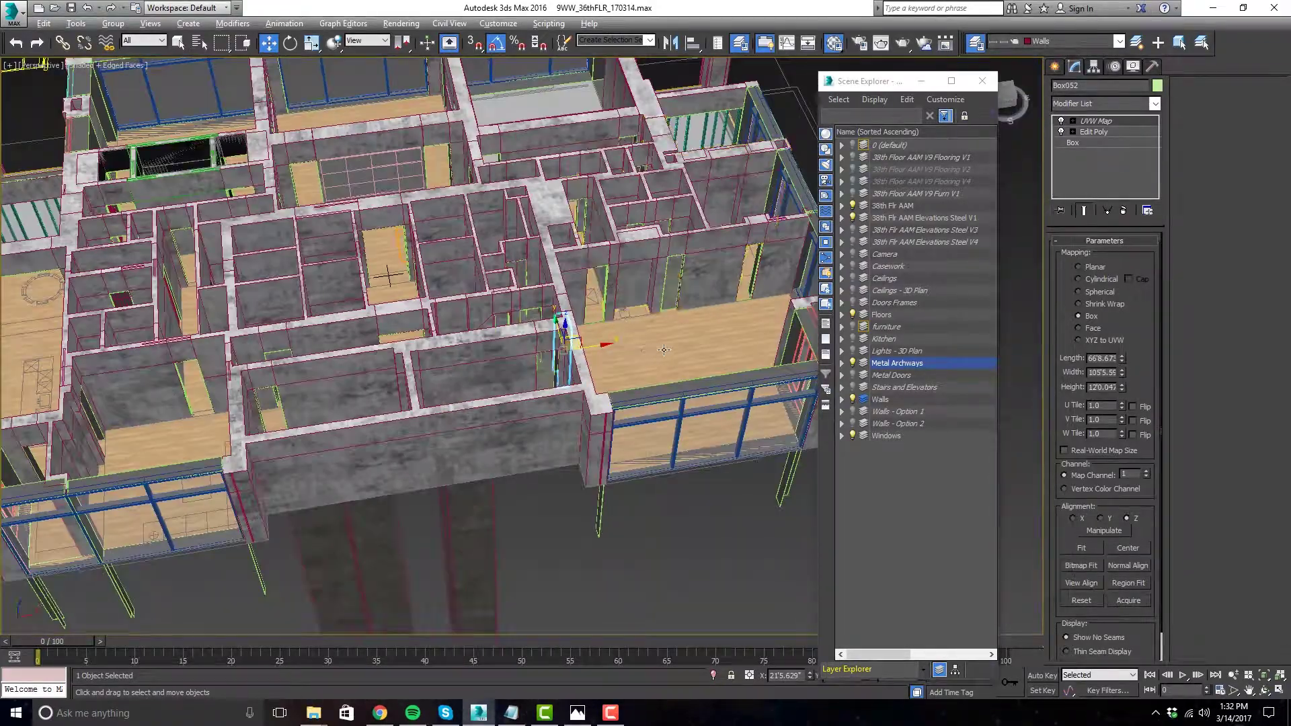
alt+middle_drag(627, 324, 720, 453)
scroll(730, 320, down, 5)
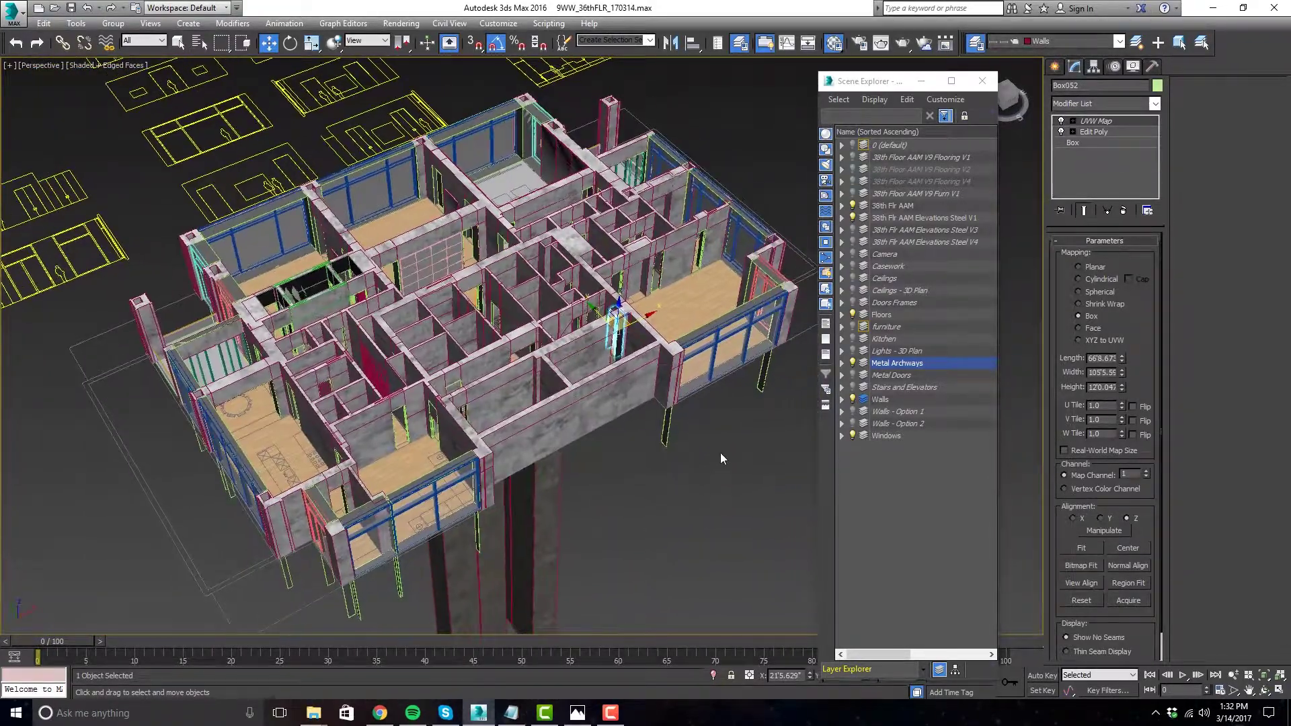
click(720, 453)
click(852, 290)
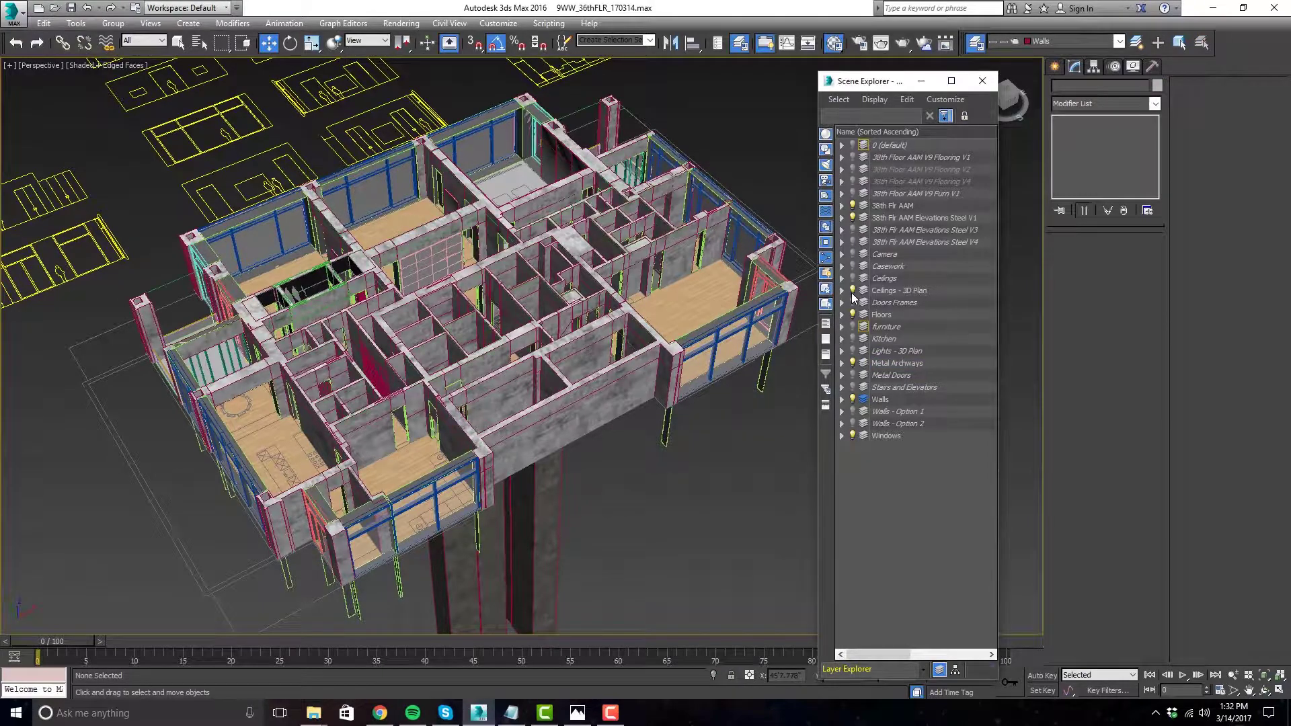
- Examine the ceiling geometry within the rooms across the whole floor plan, up close and from farther out
scroll(528, 258, up, 2)
scroll(453, 279, up, 3)
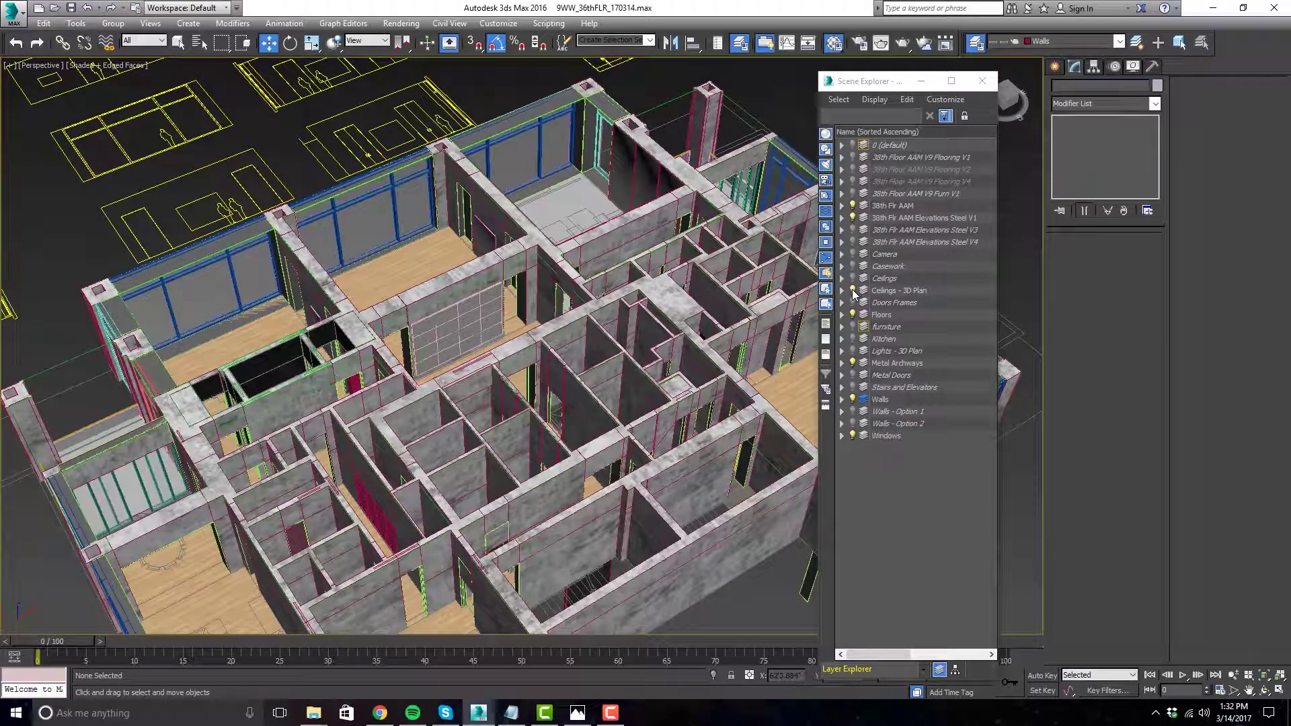
scroll(281, 138, up, 2)
scroll(281, 139, up, 2)
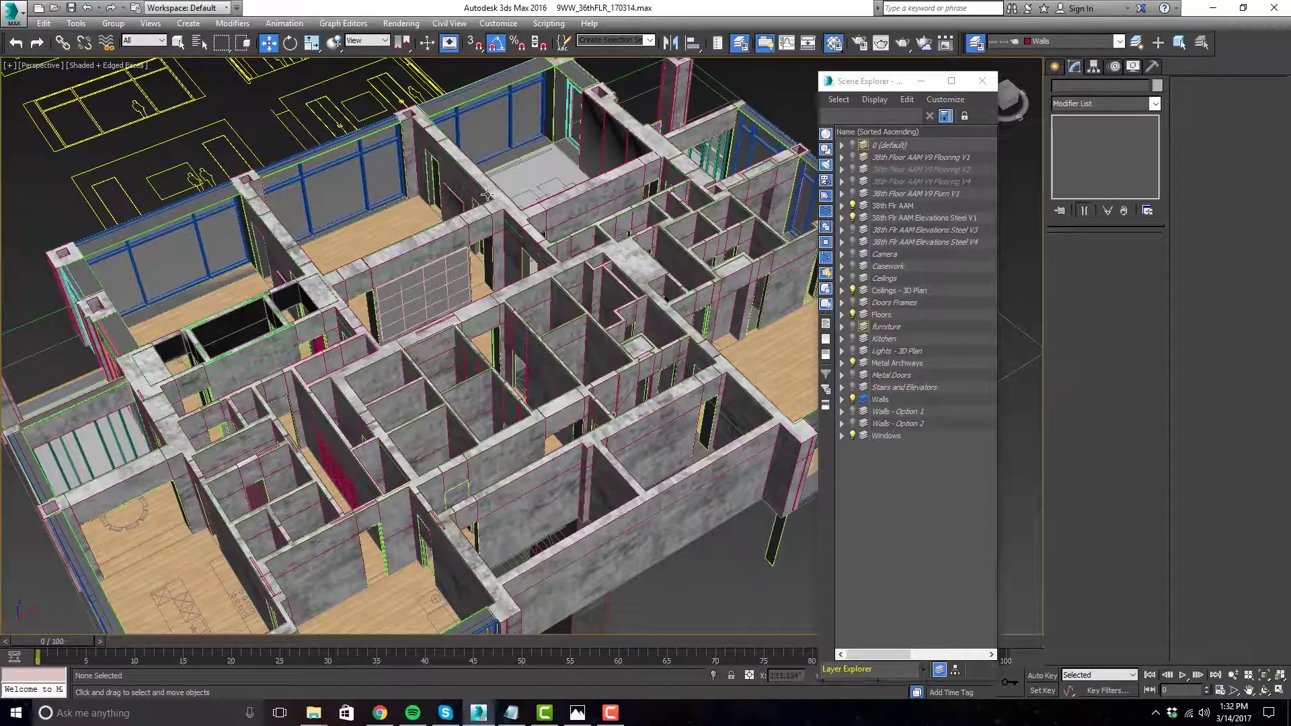
scroll(393, 189, down, 5)
scroll(504, 363, up, 5)
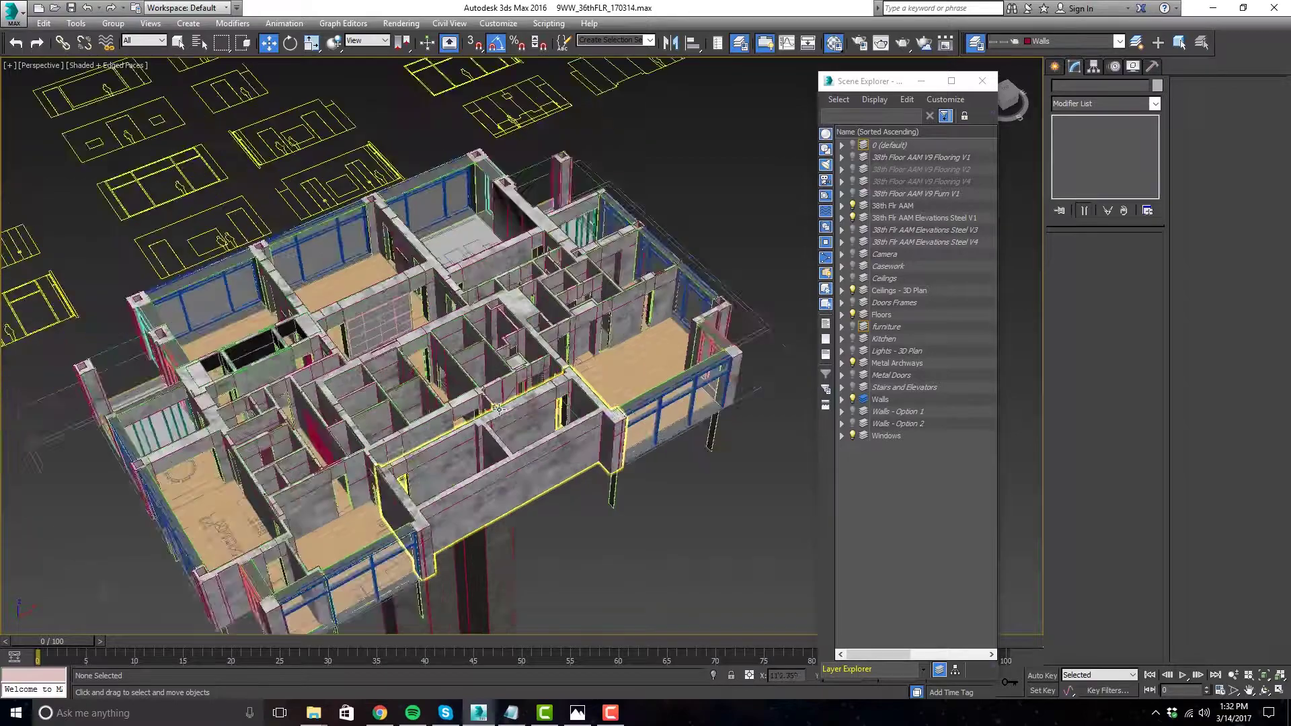
middle_drag(683, 391, 616, 354)
scroll(616, 353, down, 2)
scroll(696, 536, down, 5)
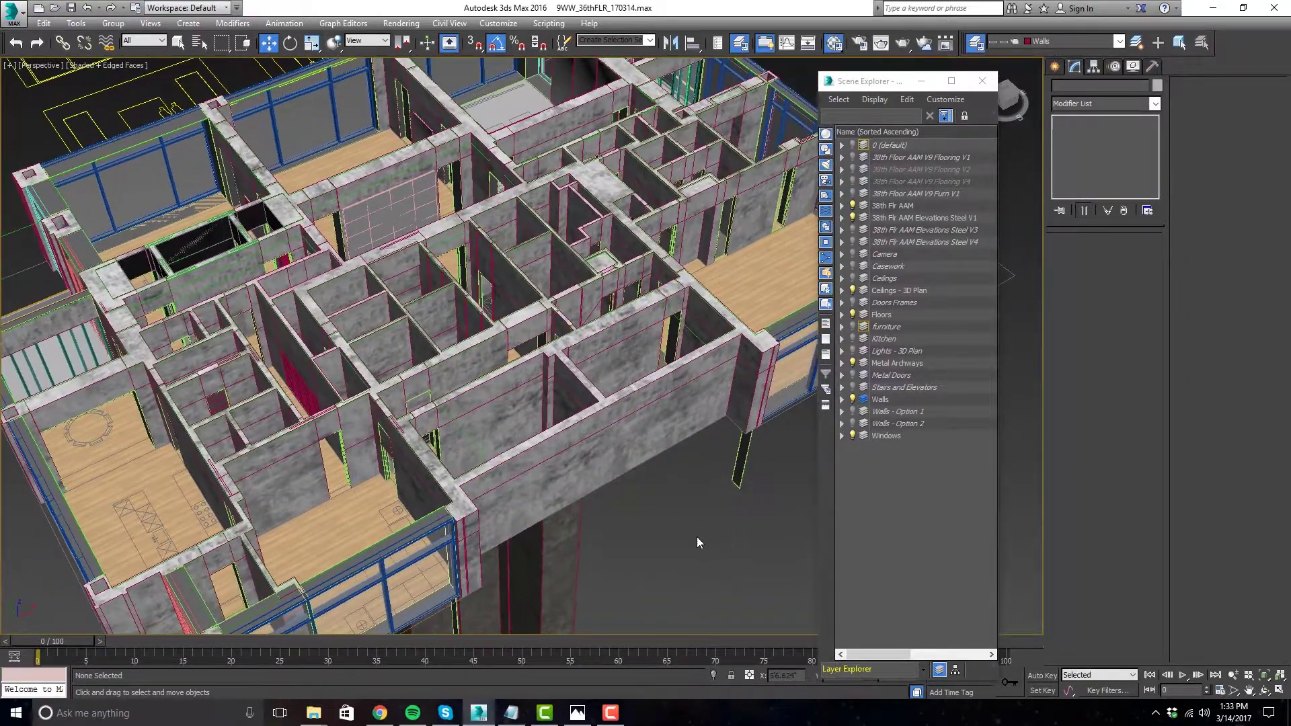
middle_drag(687, 501, 701, 482)
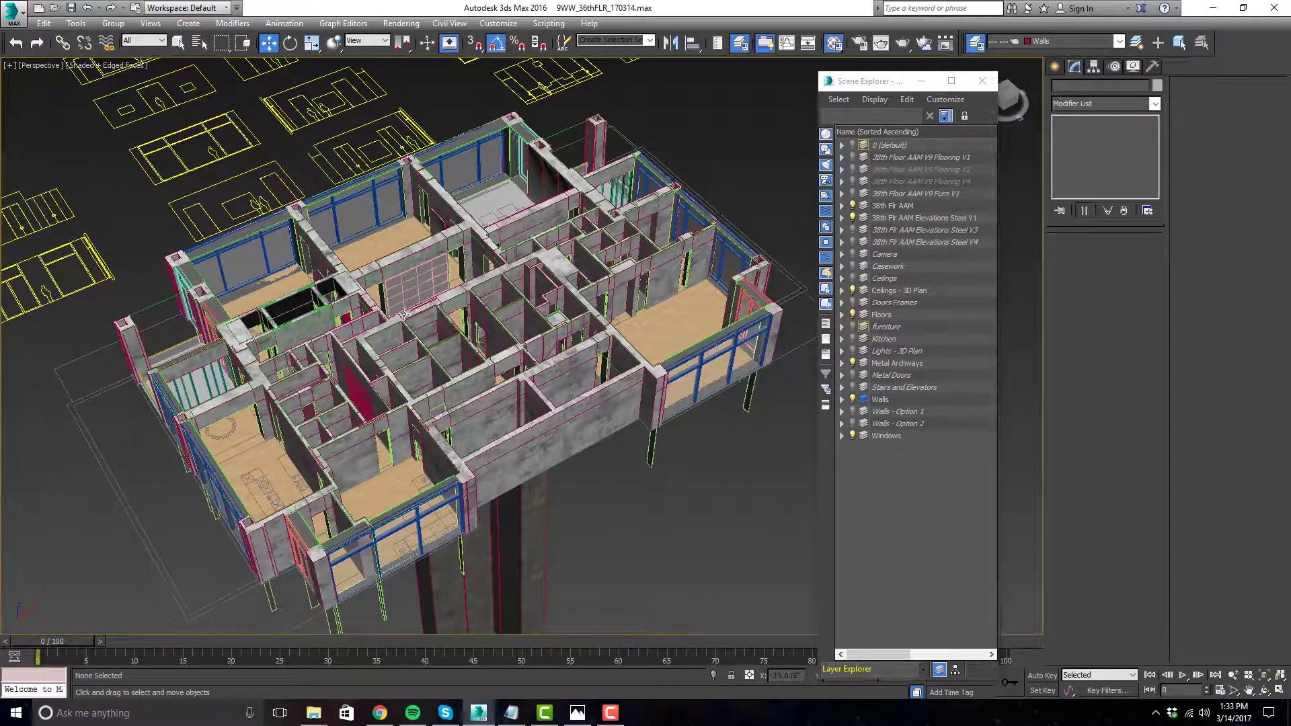
middle_drag(672, 523, 663, 516)
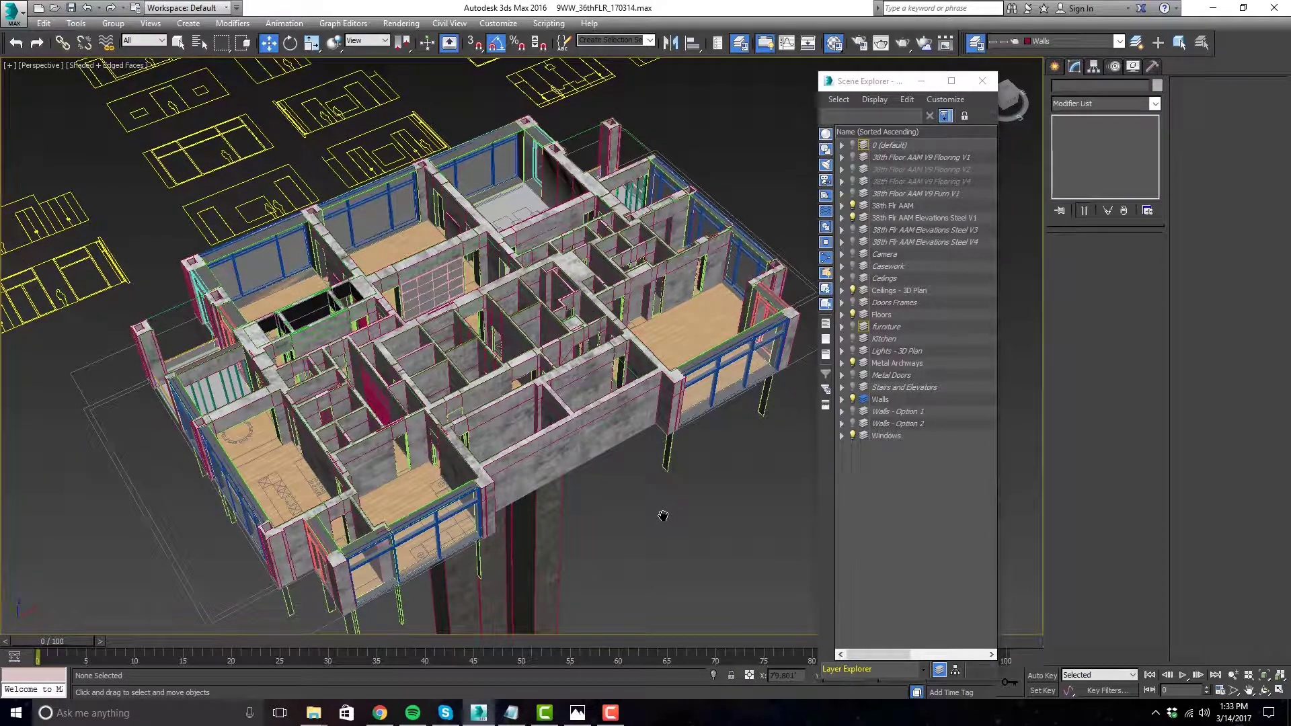
- Switch to Photos to review the 38thFlr - Option 2.jpg render, and return to the 3ds Max scene
click(577, 713)
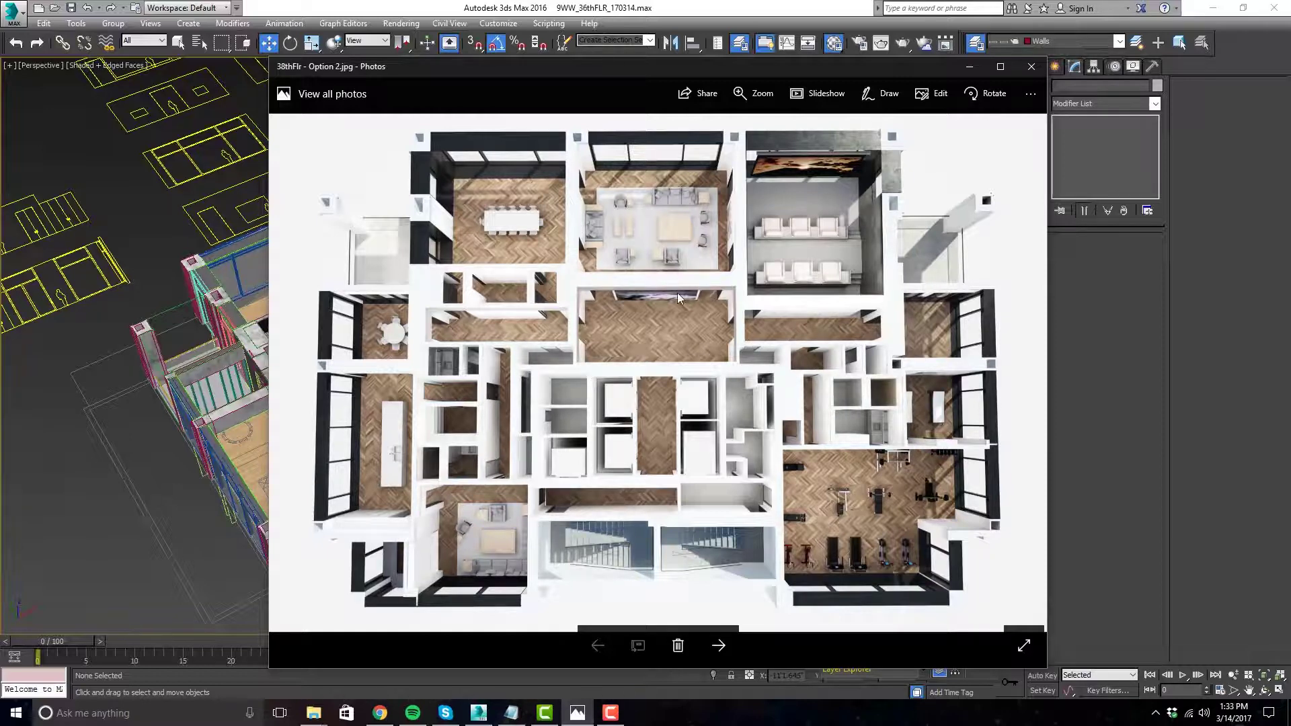
click(968, 66)
middle_drag(665, 352, 692, 341)
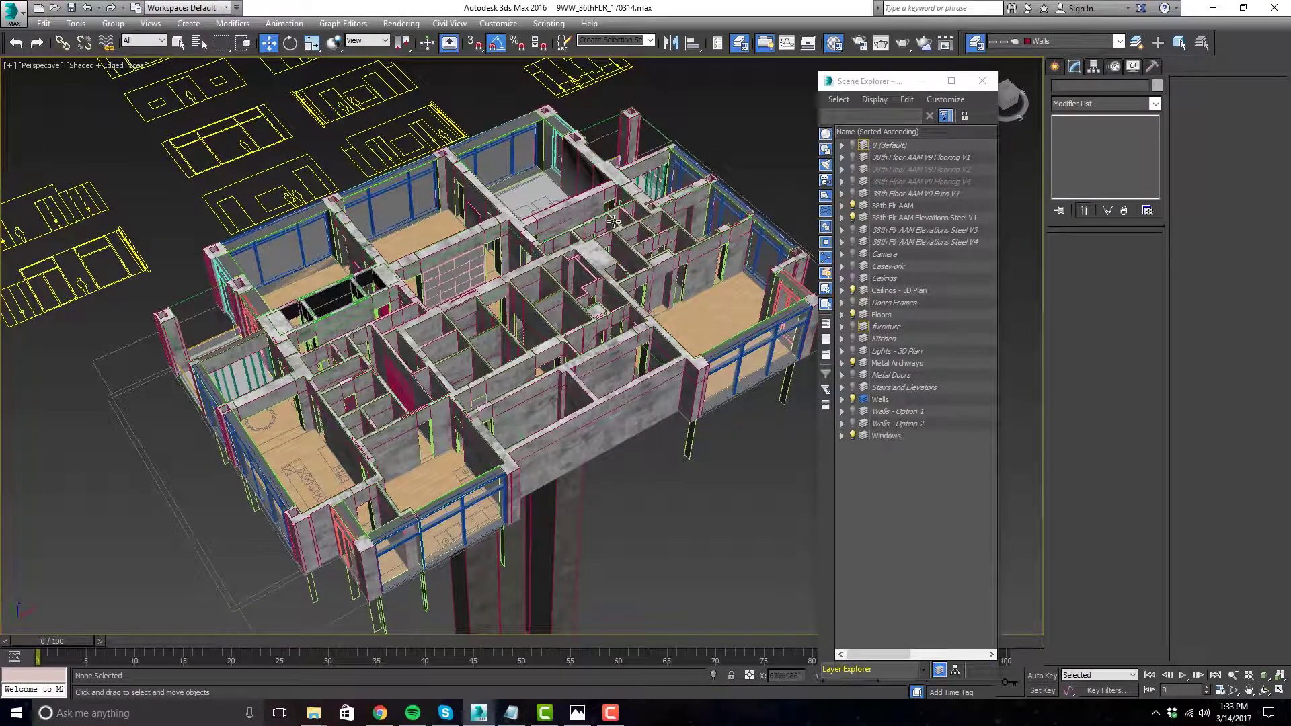
- Reposition the Scene Explorer and turn on the Metal Doors layer
drag(884, 82, 913, 89)
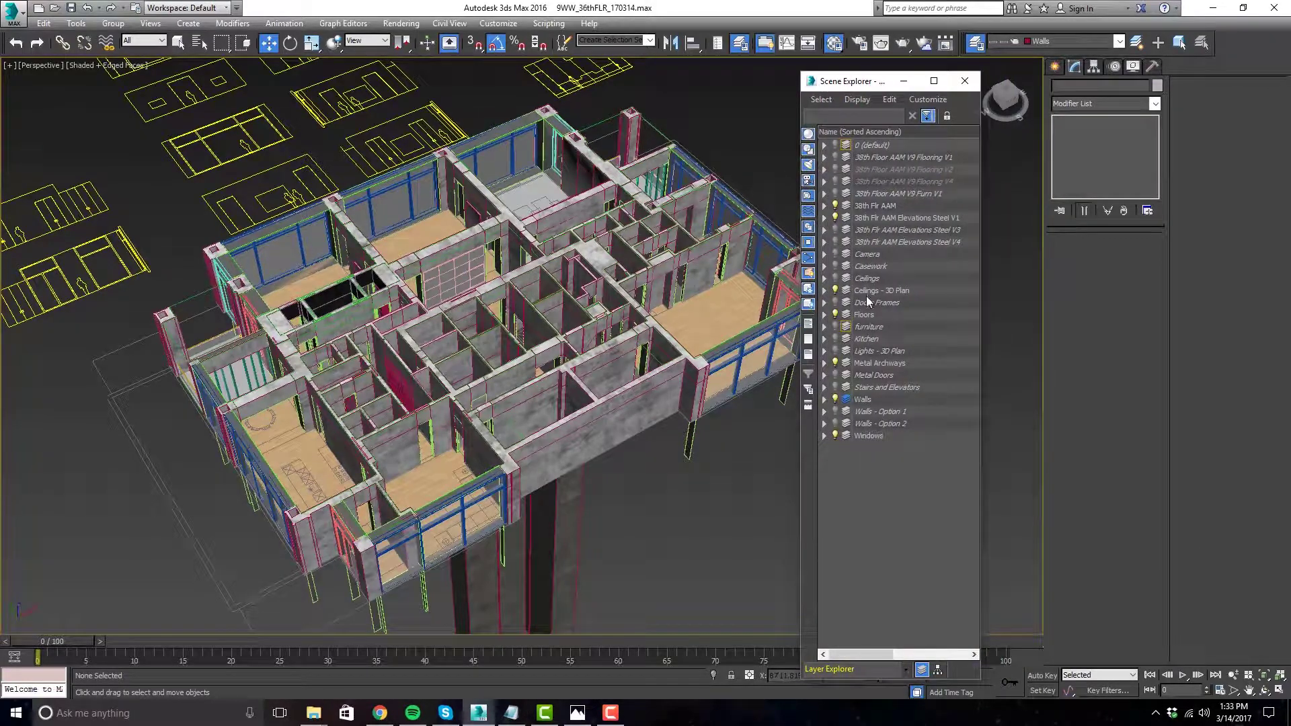
scroll(711, 308, up, 5)
middle_drag(711, 308, 736, 298)
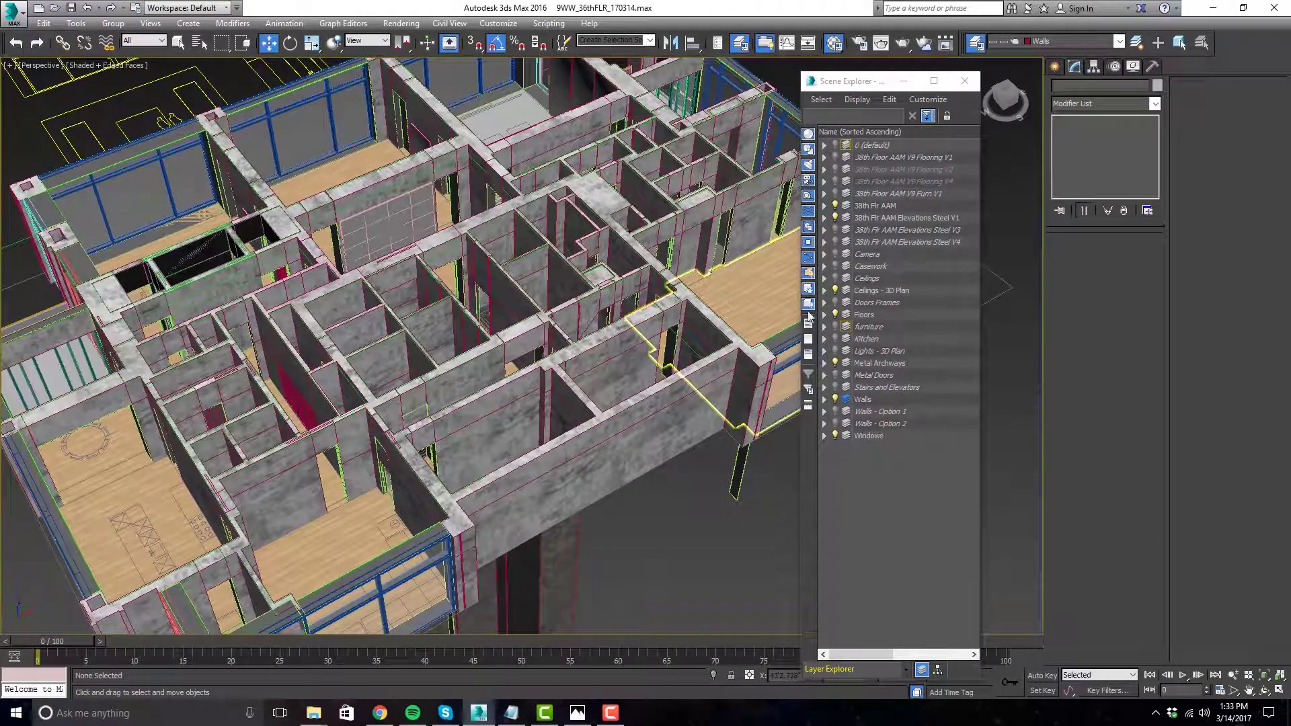
click(835, 375)
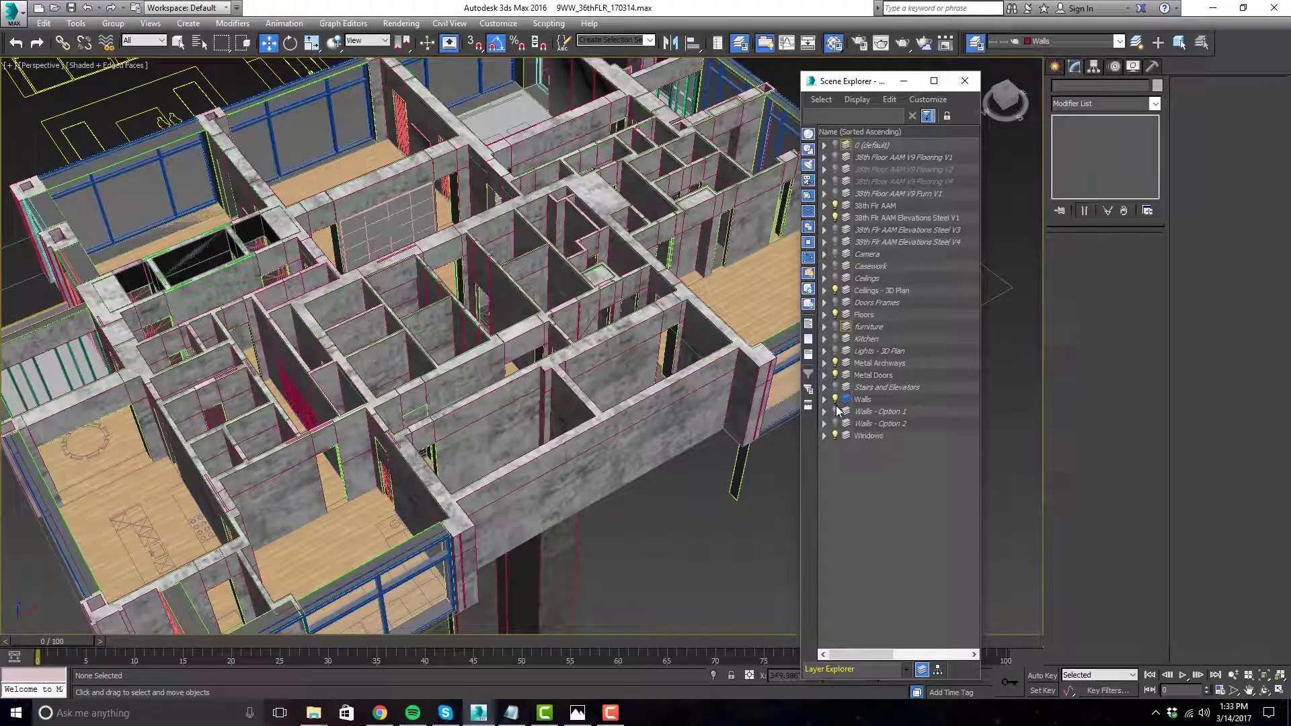
- Temporarily show the Walls - Option 1 layer to inspect its walls near the small interior rooms, and hide it again
click(835, 411)
scroll(285, 315, up, 5)
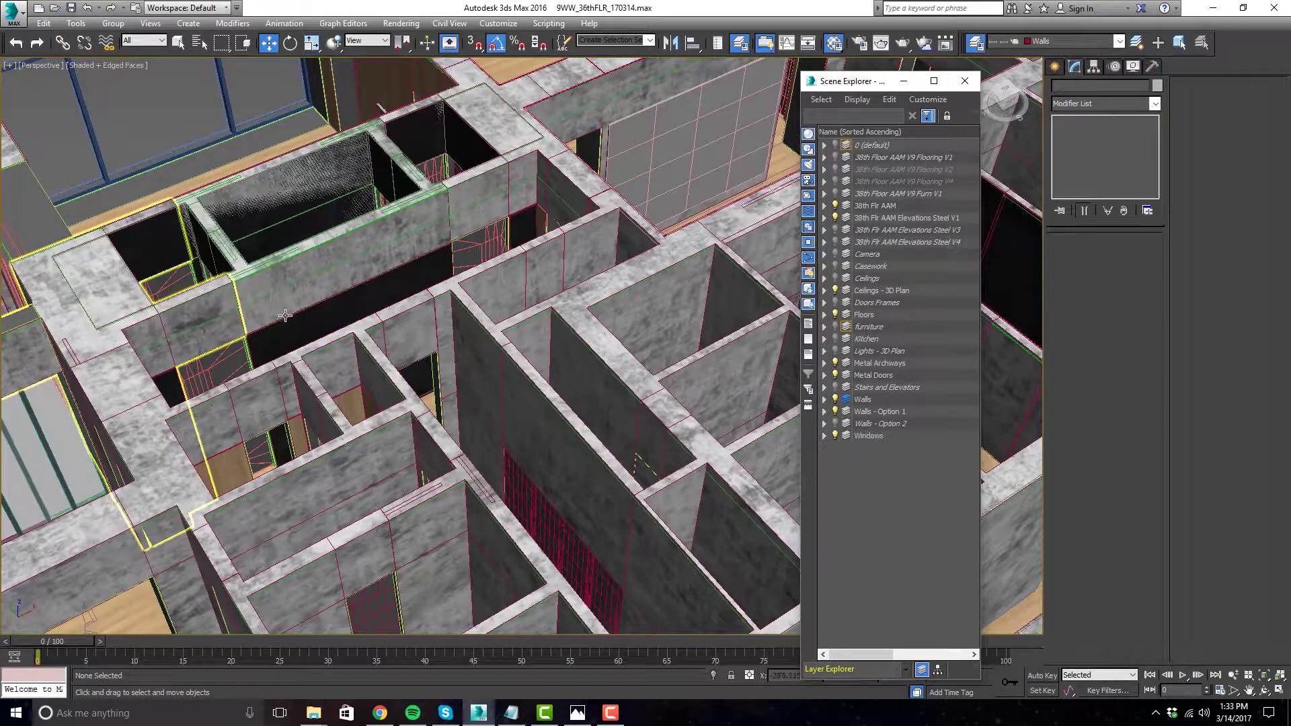
scroll(285, 316, up, 8)
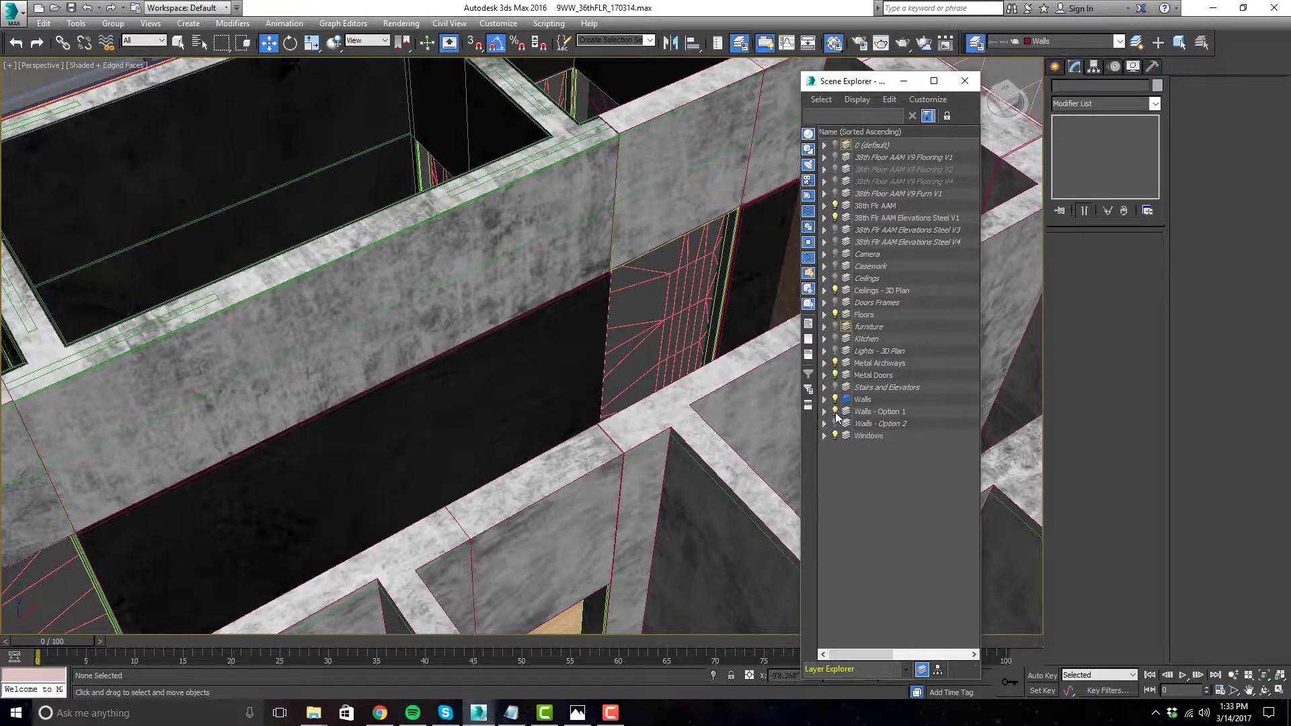
click(834, 411)
- Turn on the Walls - Option 2 layer and inspect the wood-finished walls around the central room and corridors
click(835, 423)
scroll(146, 301, down, 5)
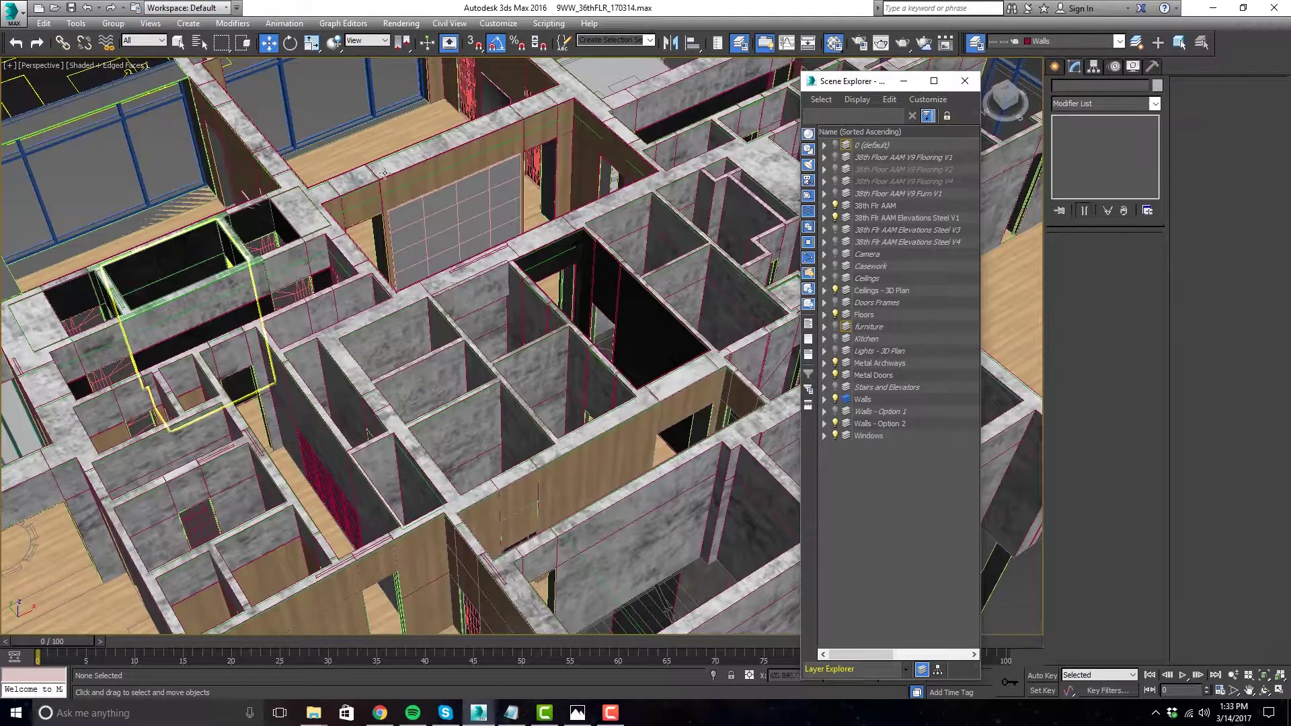
scroll(384, 172, up, 3)
scroll(505, 268, down, 2)
middle_drag(525, 253, 556, 233)
scroll(556, 233, up, 1)
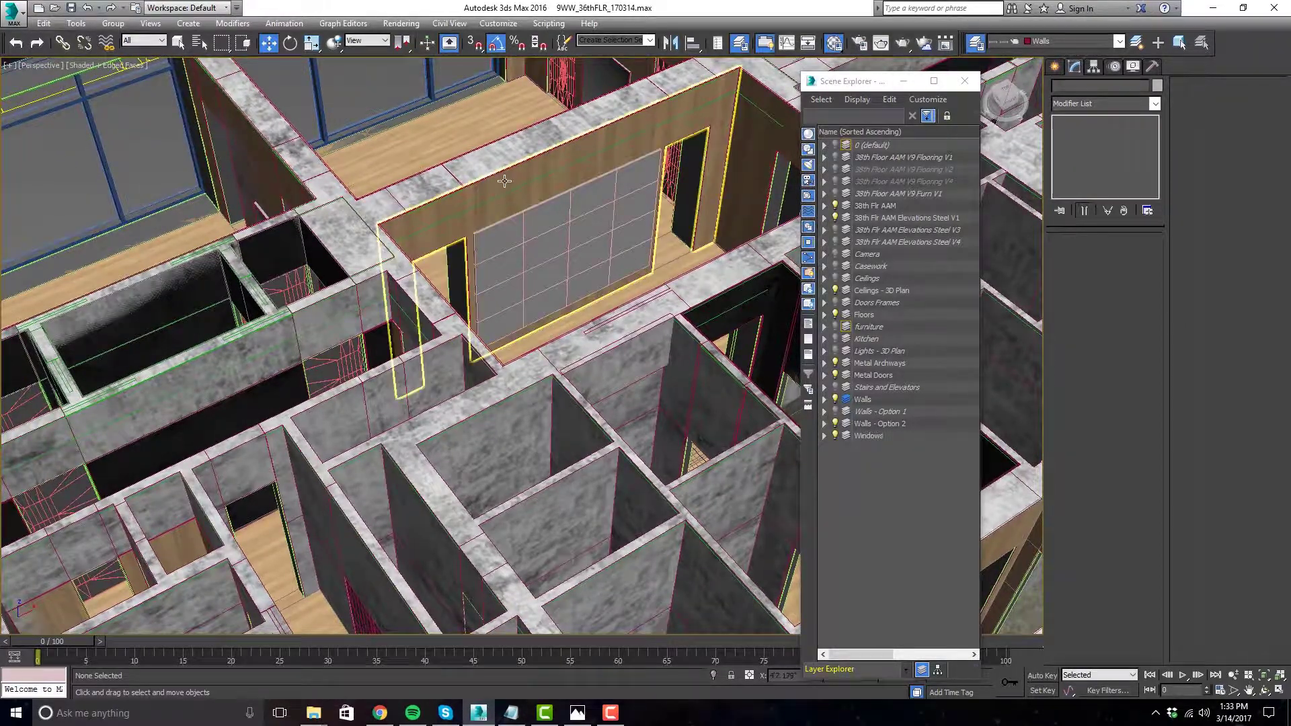
scroll(504, 180, up, 4)
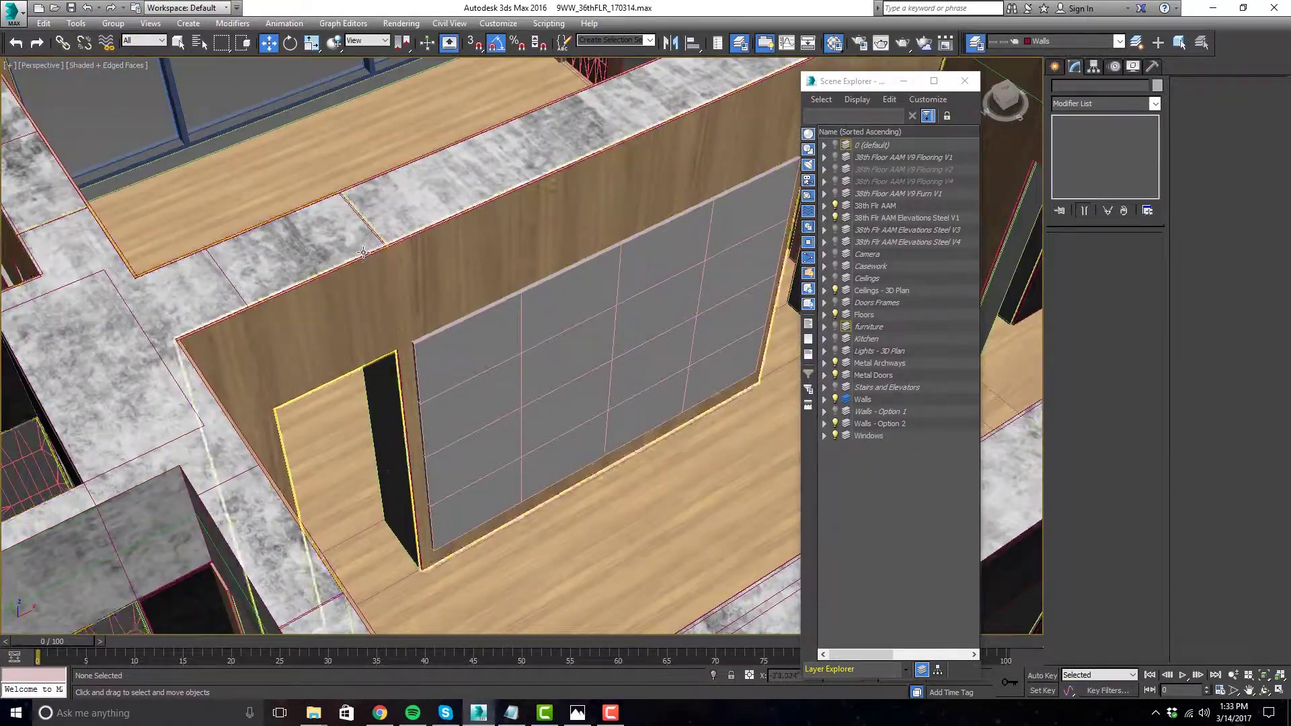
scroll(363, 253, down, 5)
scroll(539, 206, up, 2)
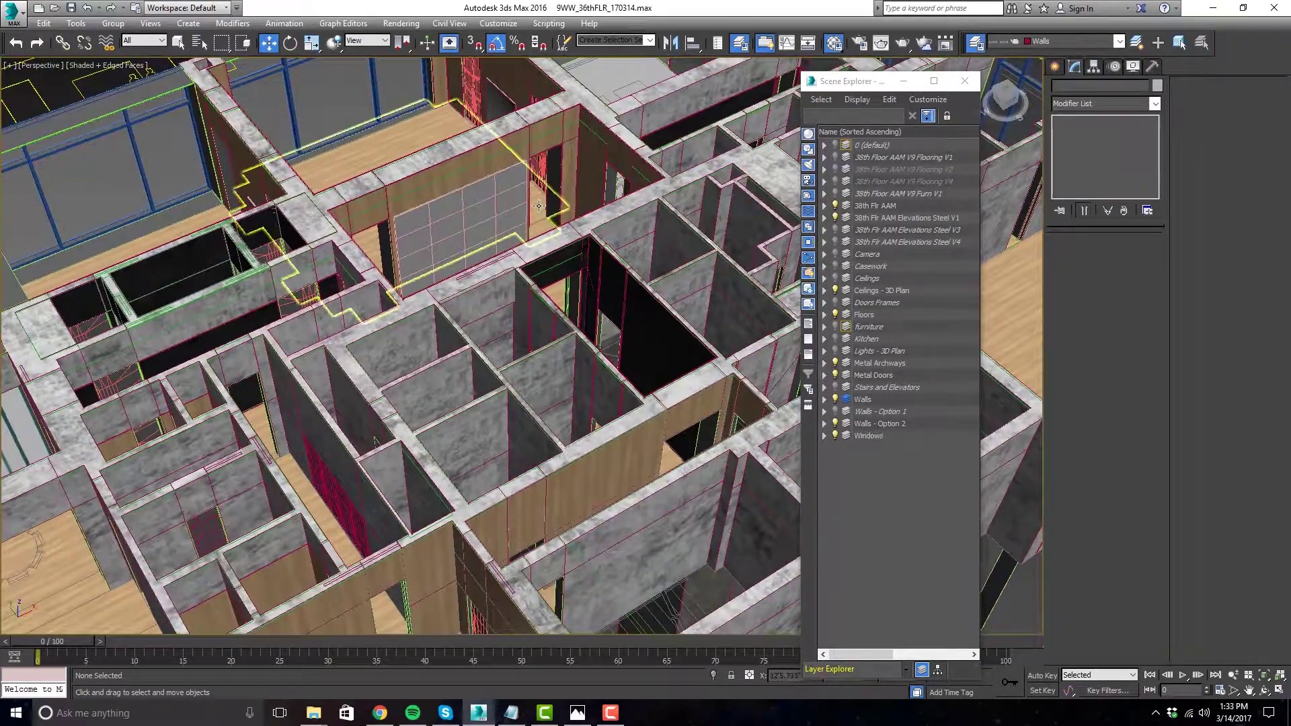
scroll(539, 206, down, 3)
scroll(490, 304, up, 3)
middle_drag(541, 301, 580, 319)
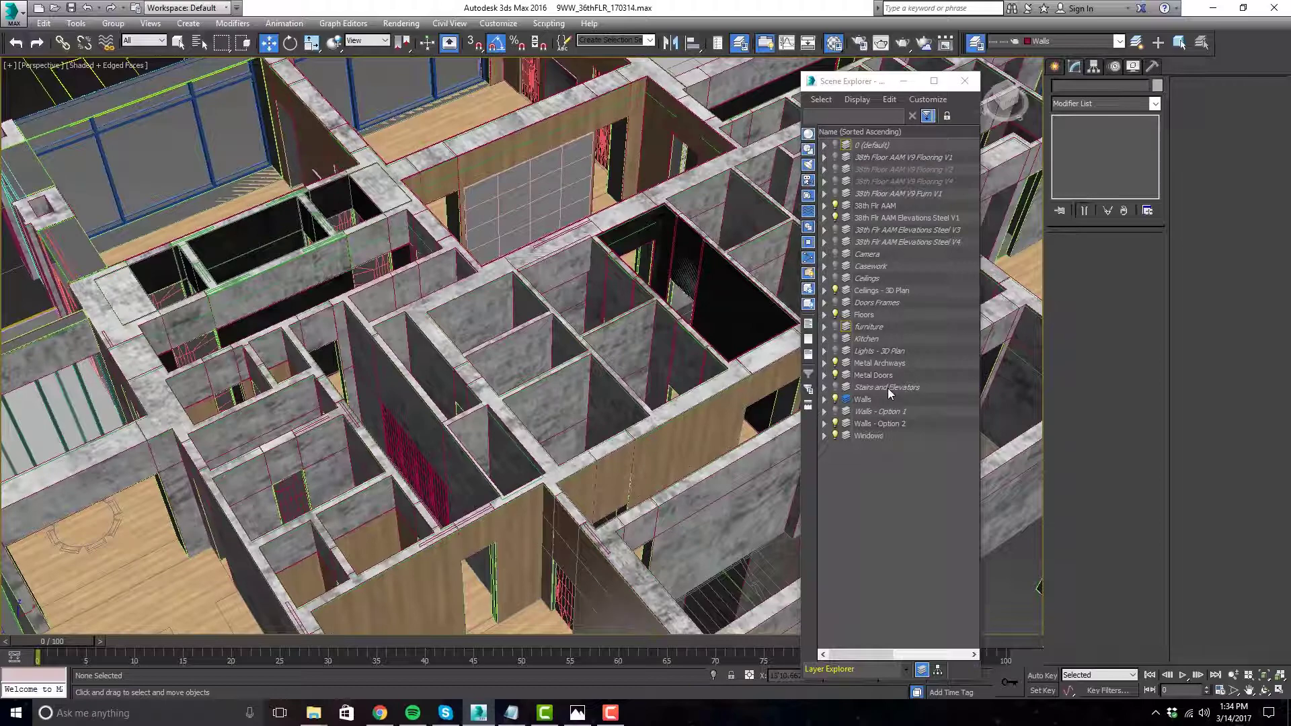
- Turn on the Stairs and Elevators layer and inspect the two staircases
click(835, 387)
scroll(408, 307, down, 3)
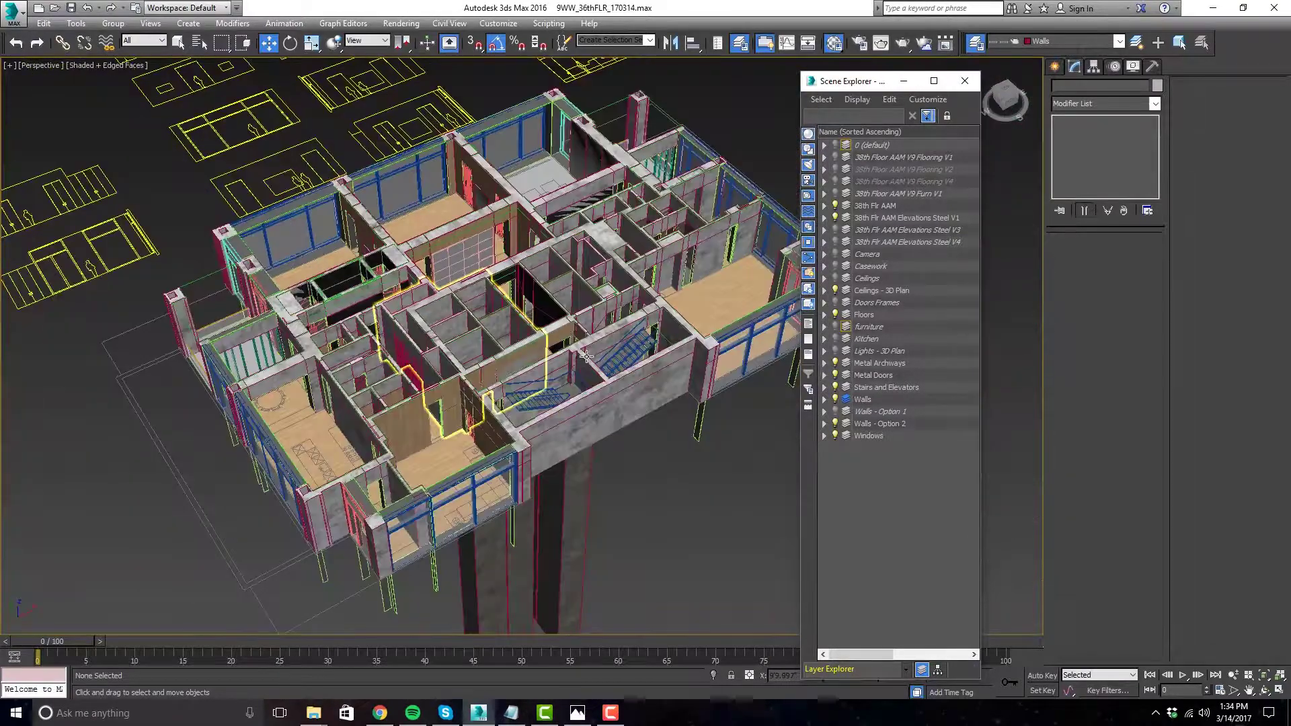
scroll(621, 370, up, 3)
scroll(656, 370, up, 2)
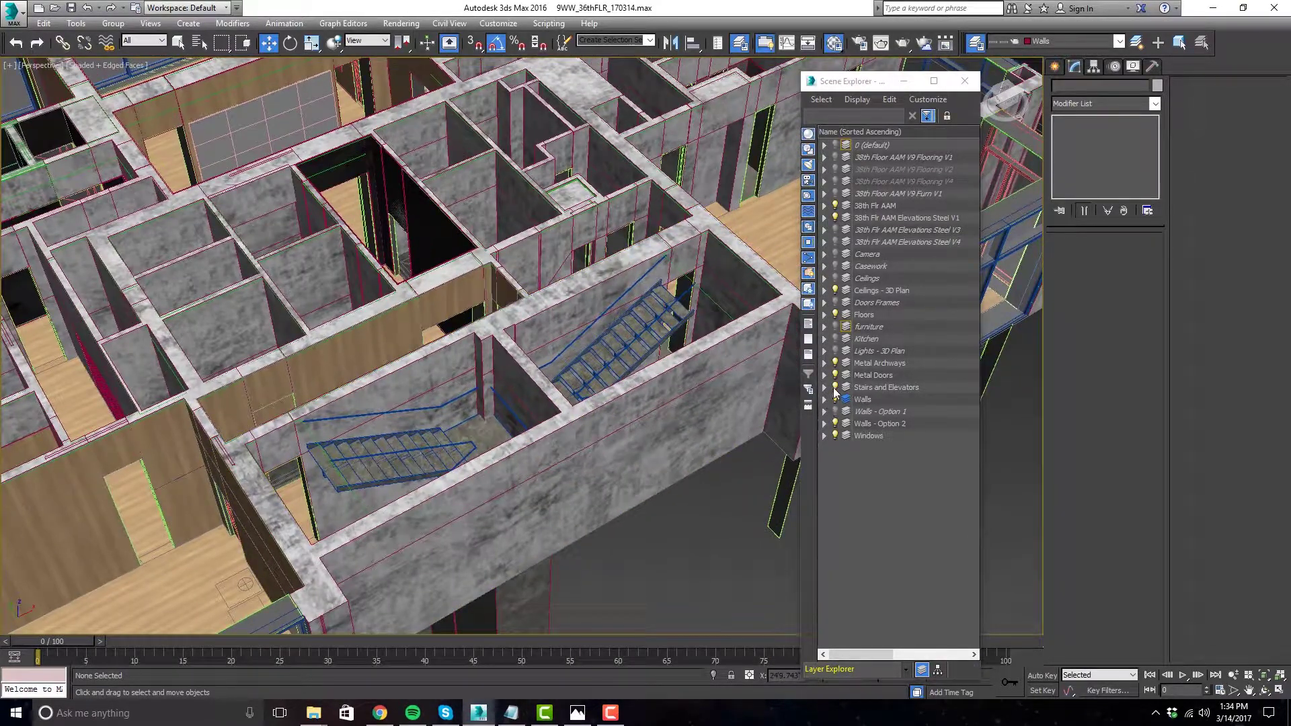
- Turn on the 0 (default) layer and inspect the elevator shafts from above
click(835, 145)
scroll(524, 266, down, 3)
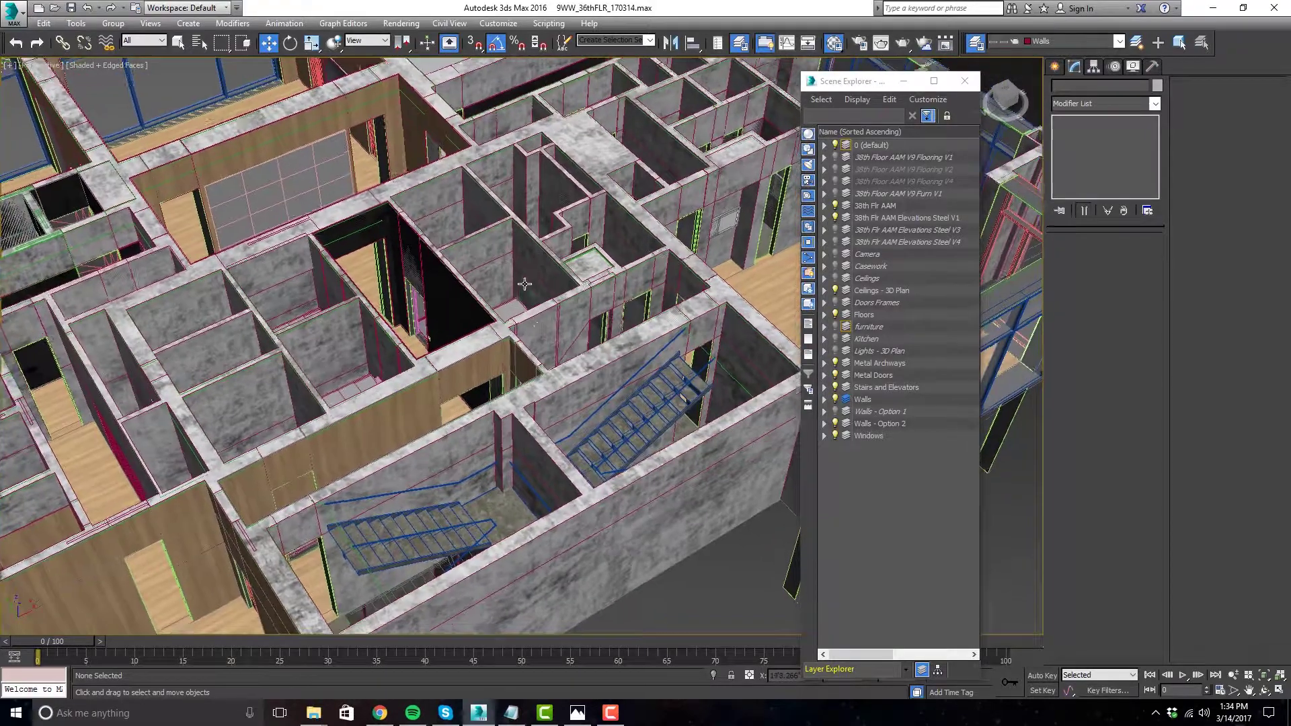
alt+middle_drag(554, 510, 527, 574)
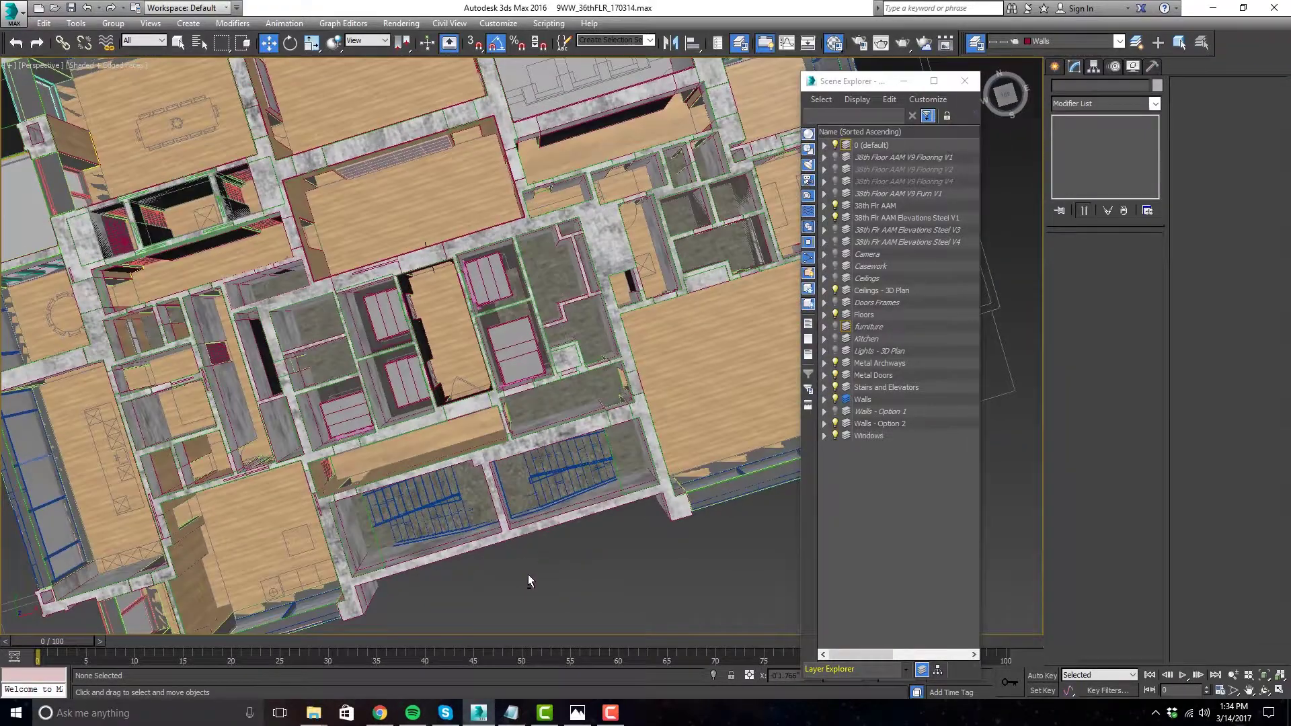
scroll(486, 330, up, 4)
alt+middle_drag(487, 329, 511, 627)
- Switch to Photos to examine the elevator core in the Option 2 render up close, and minimize the image
click(577, 712)
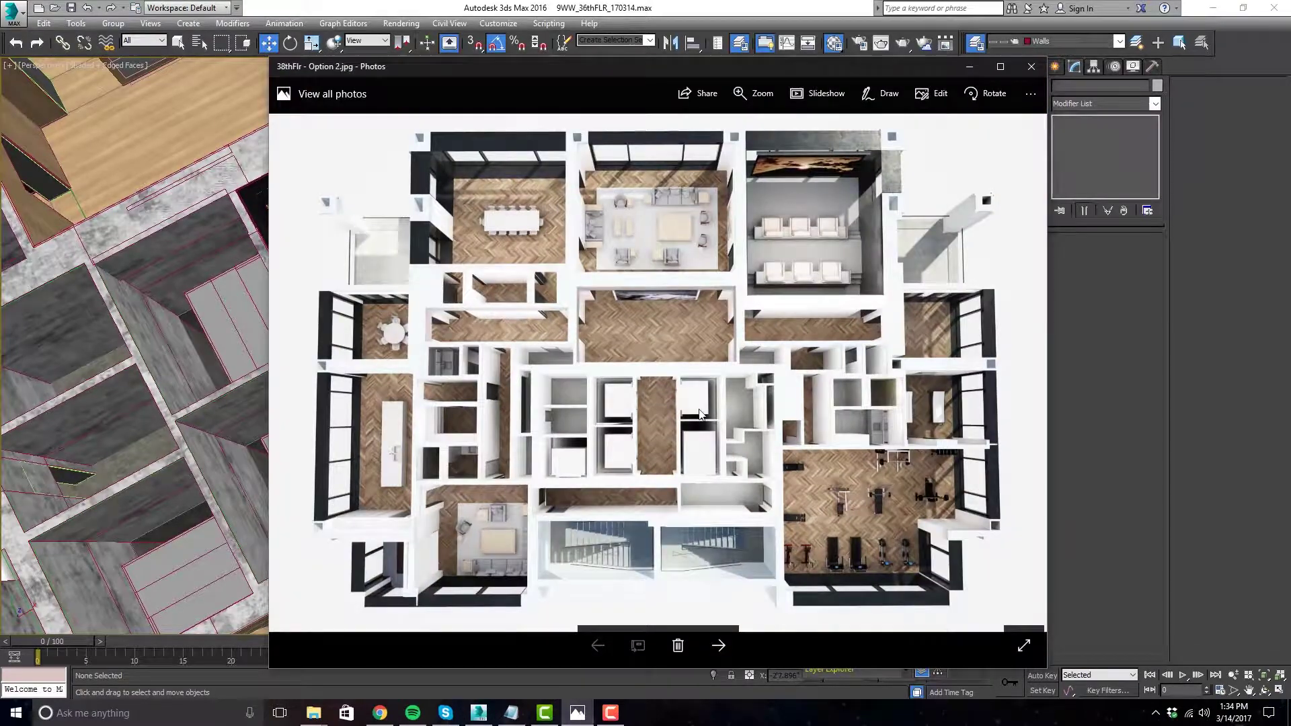
scroll(717, 413, up, 3)
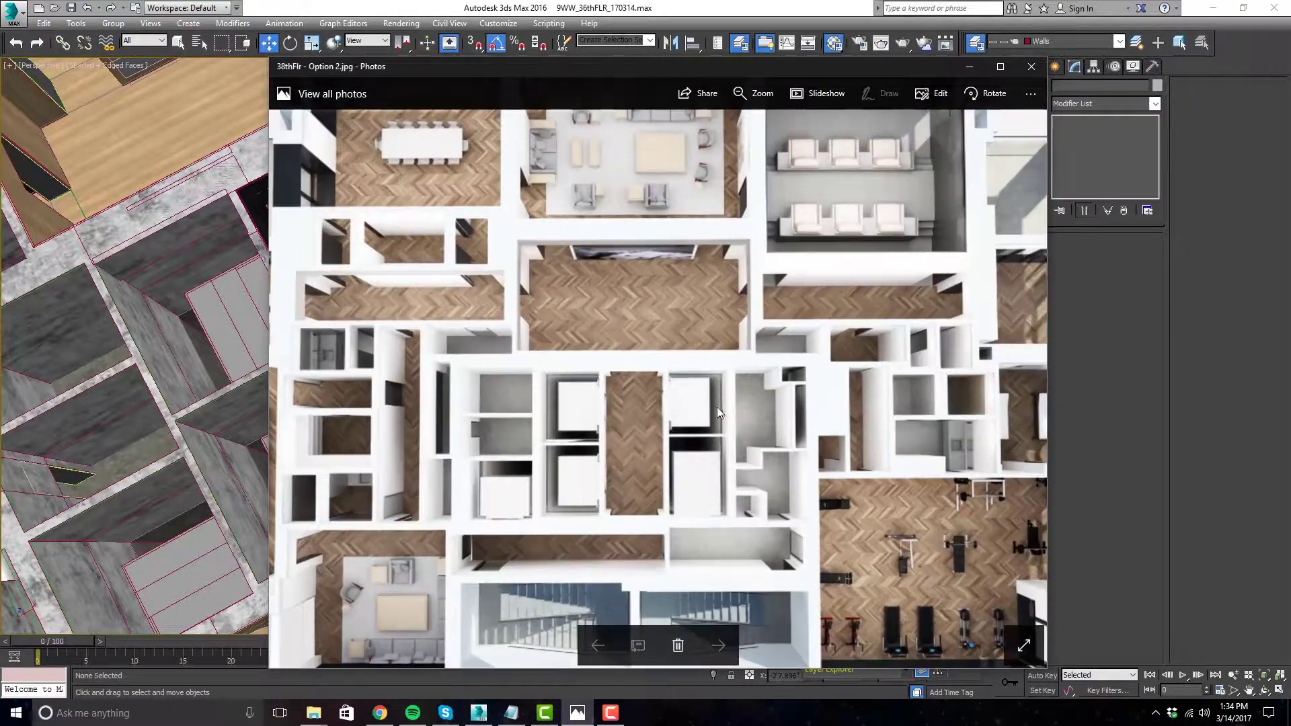
click(971, 65)
- Turn on the furniture layer and inspect the exercise equipment in the gym
scroll(550, 366, down, 3)
scroll(550, 367, up, 1)
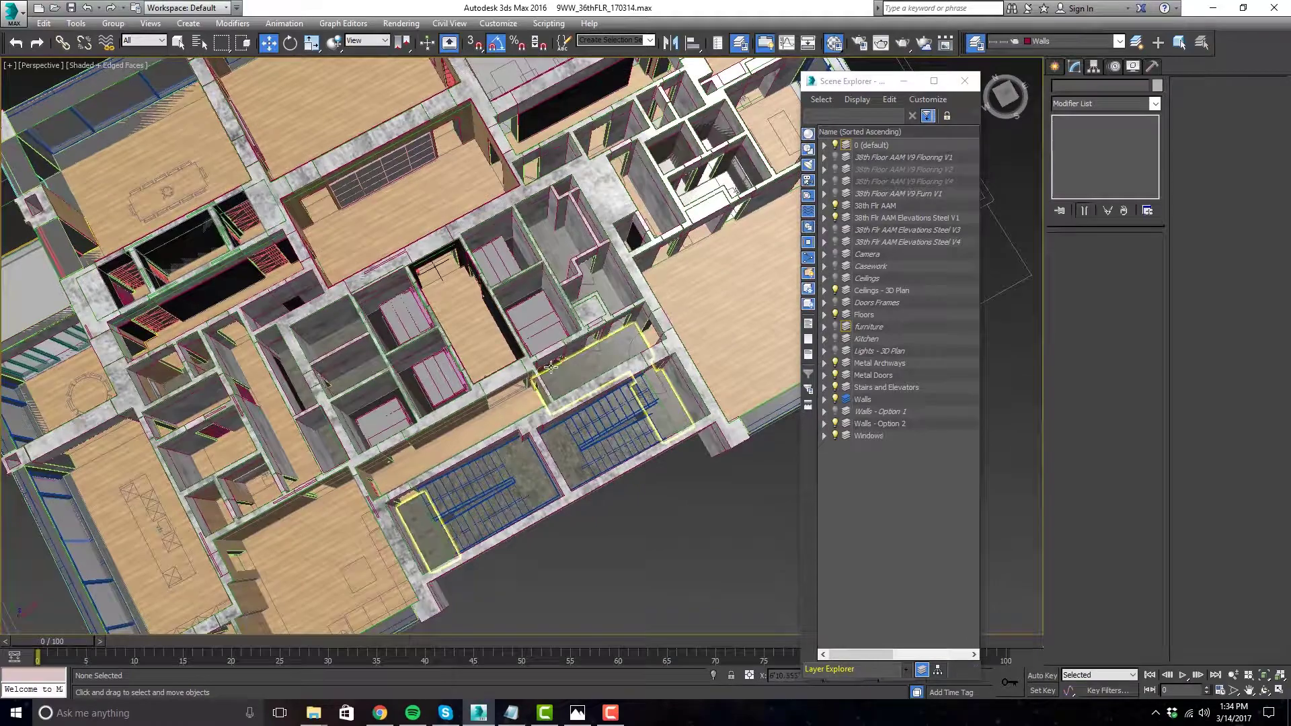
alt+middle_drag(549, 366, 737, 331)
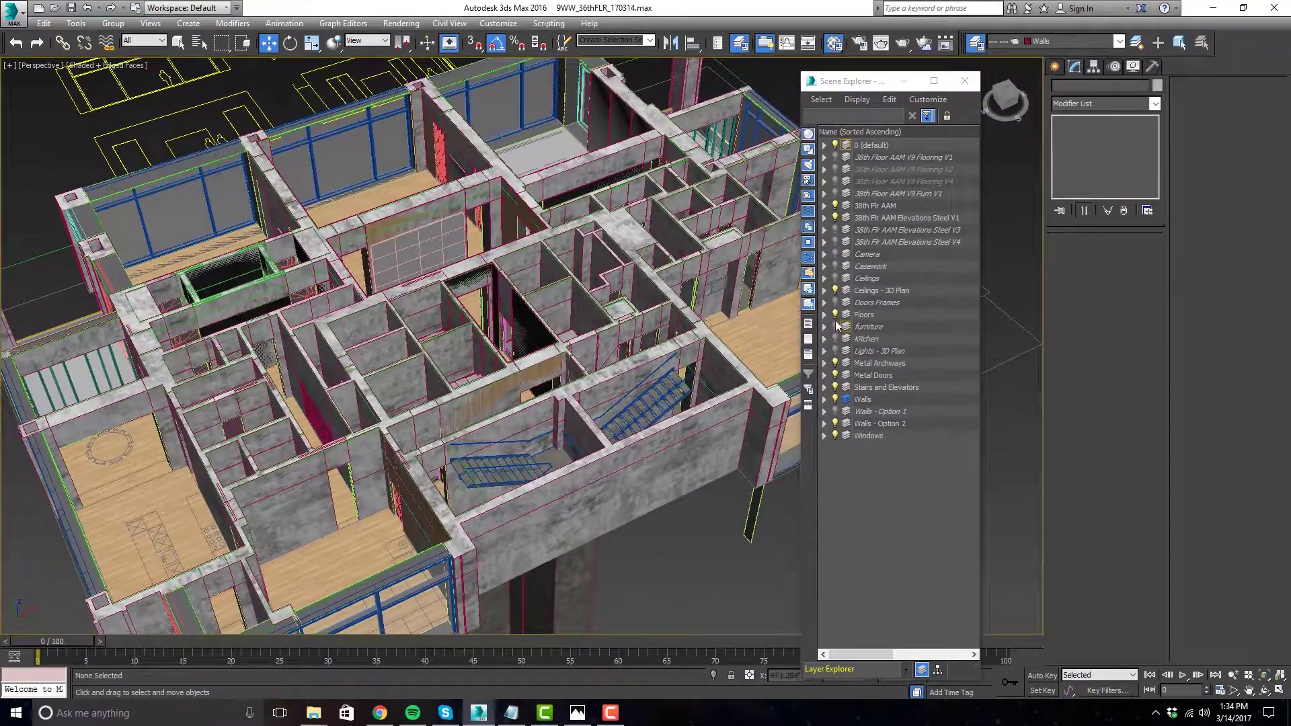
click(836, 326)
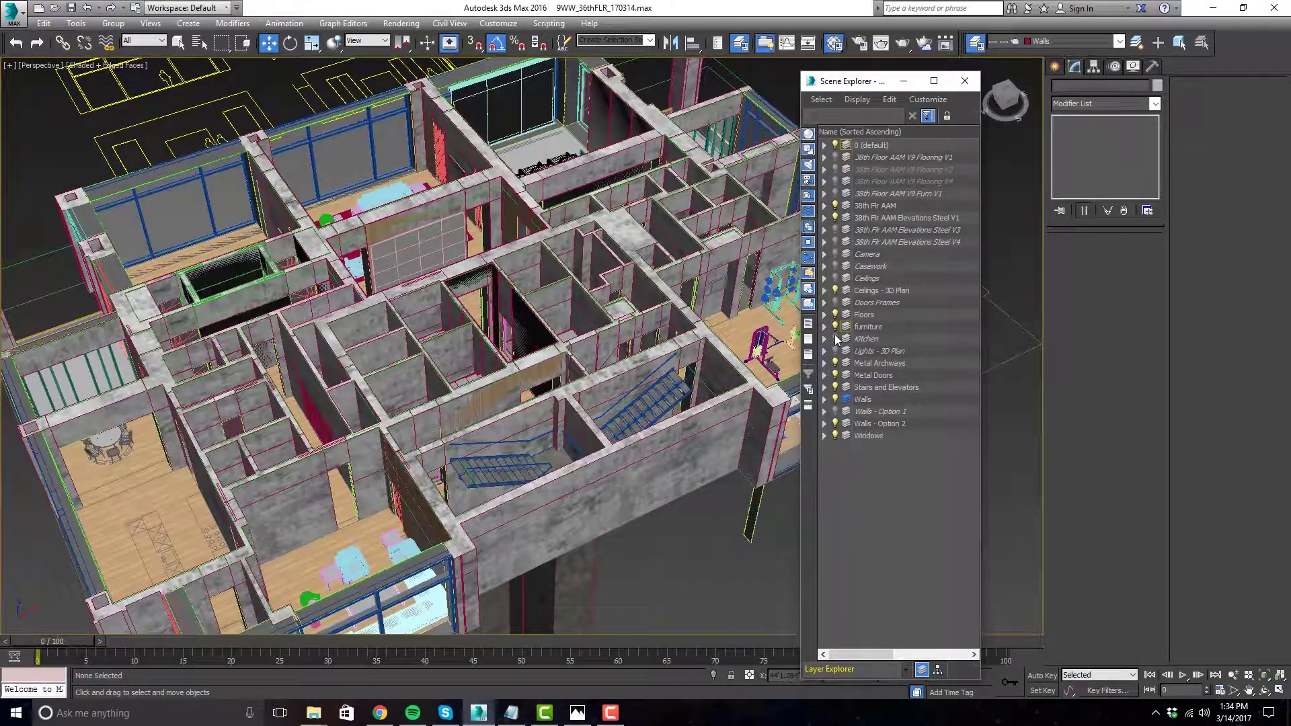
scroll(553, 278, up, 8)
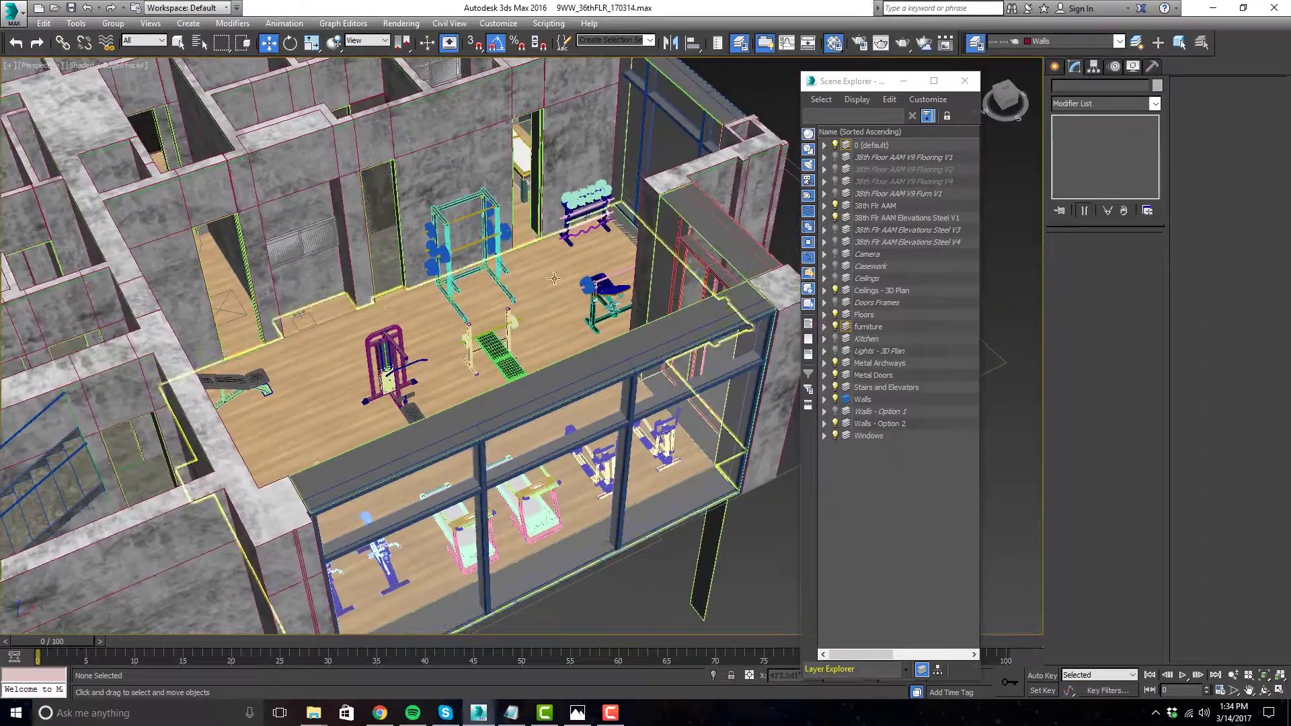
scroll(444, 285, up, 3)
scroll(690, 316, down, 3)
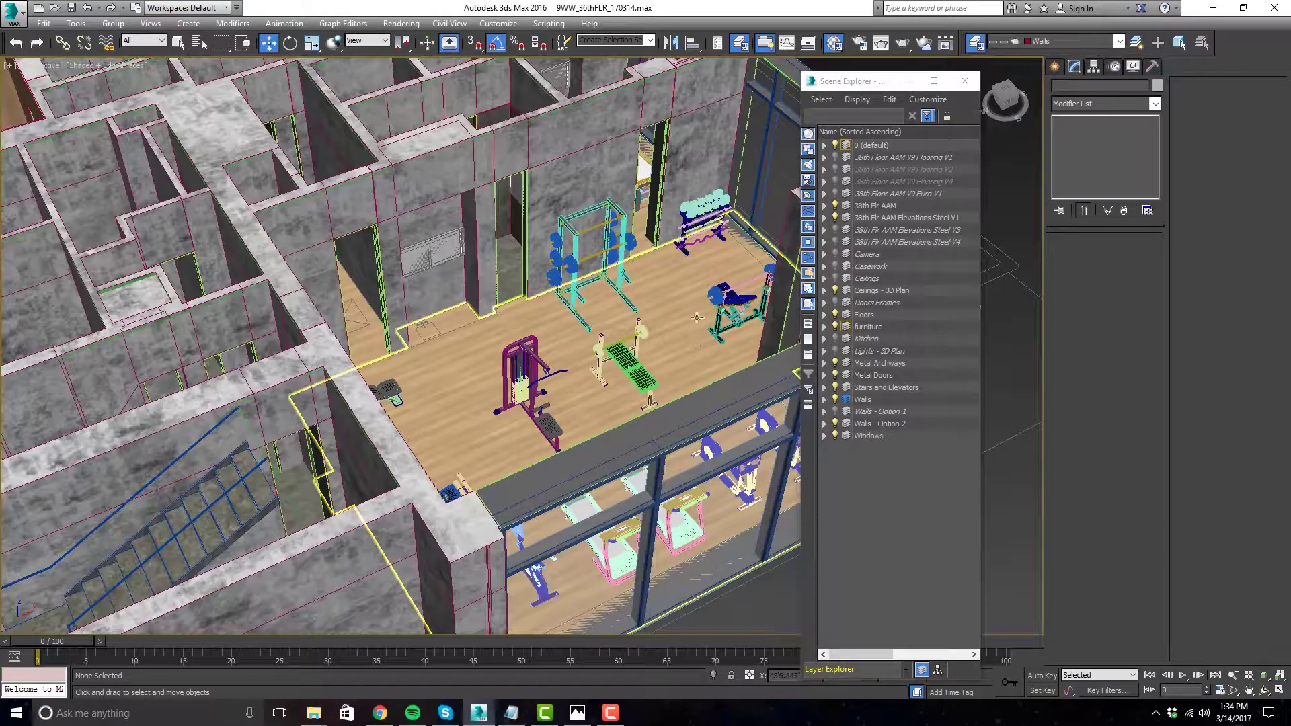
scroll(697, 317, down, 6)
scroll(516, 363, up, 2)
- Turn on the Kitchen, Lights - 3D Plan and Casework layers
middle_drag(516, 362, 535, 382)
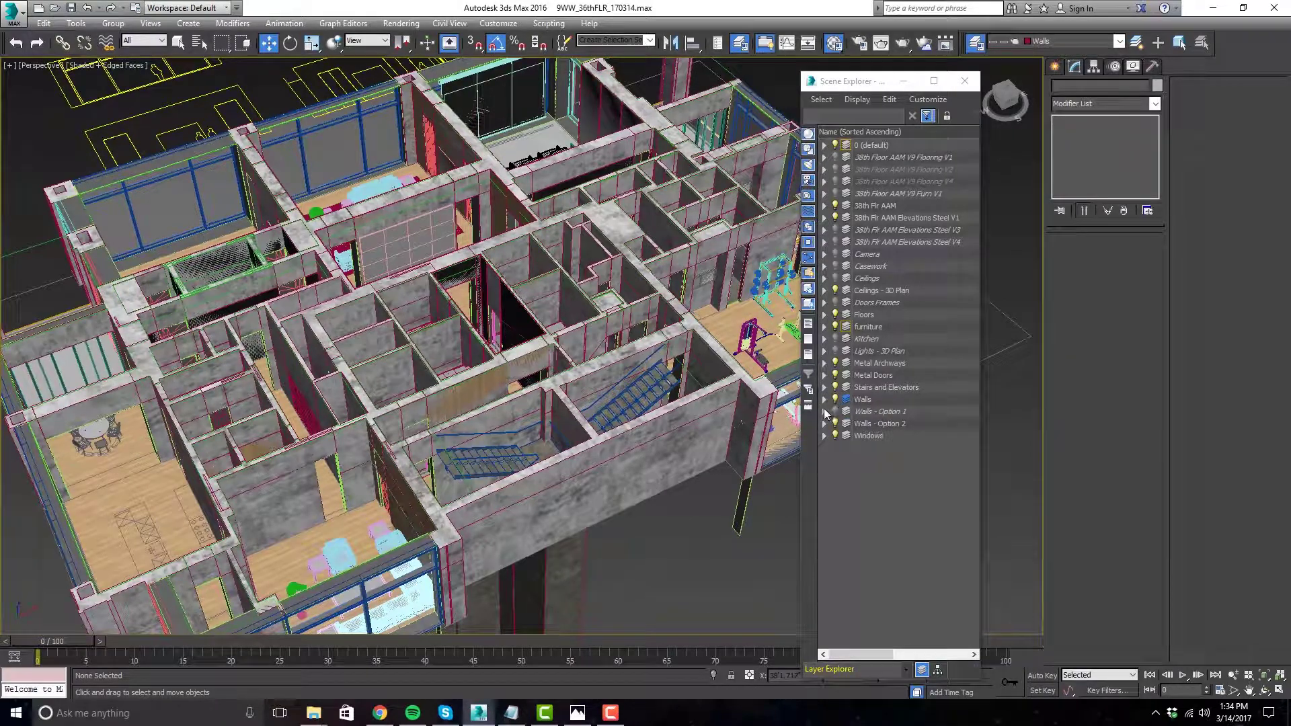
click(835, 339)
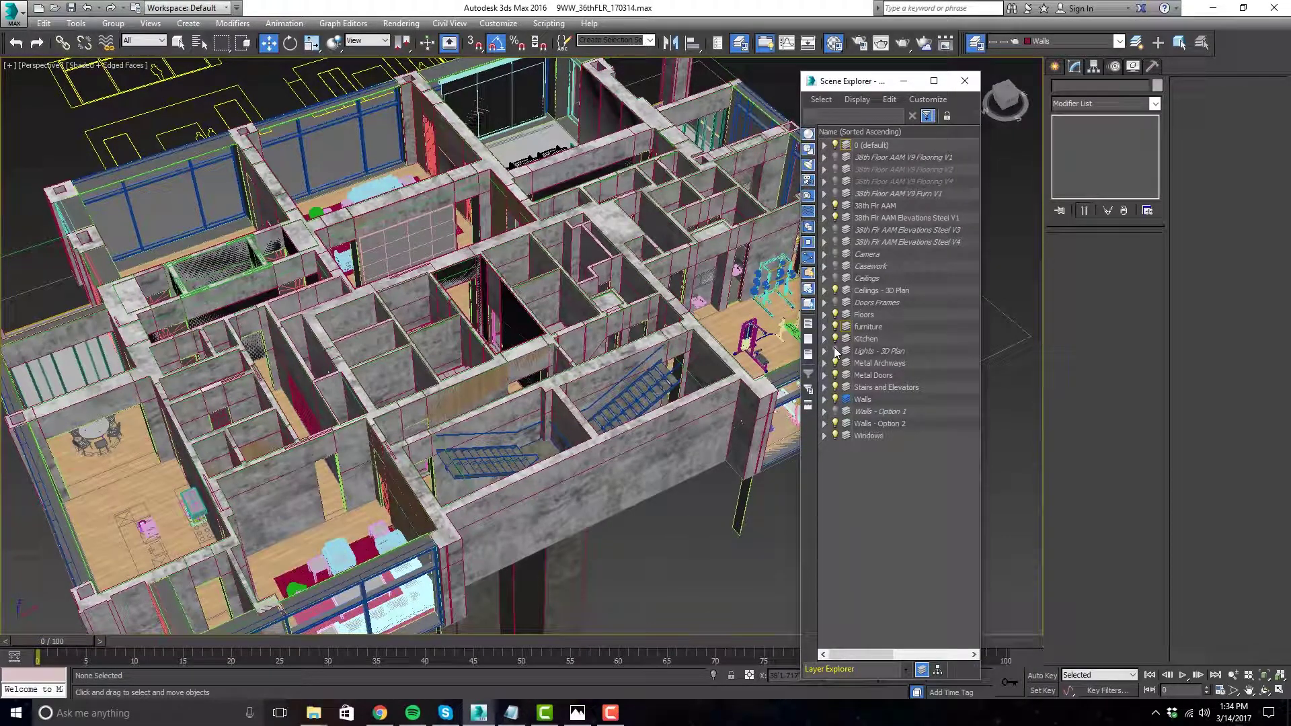
click(835, 351)
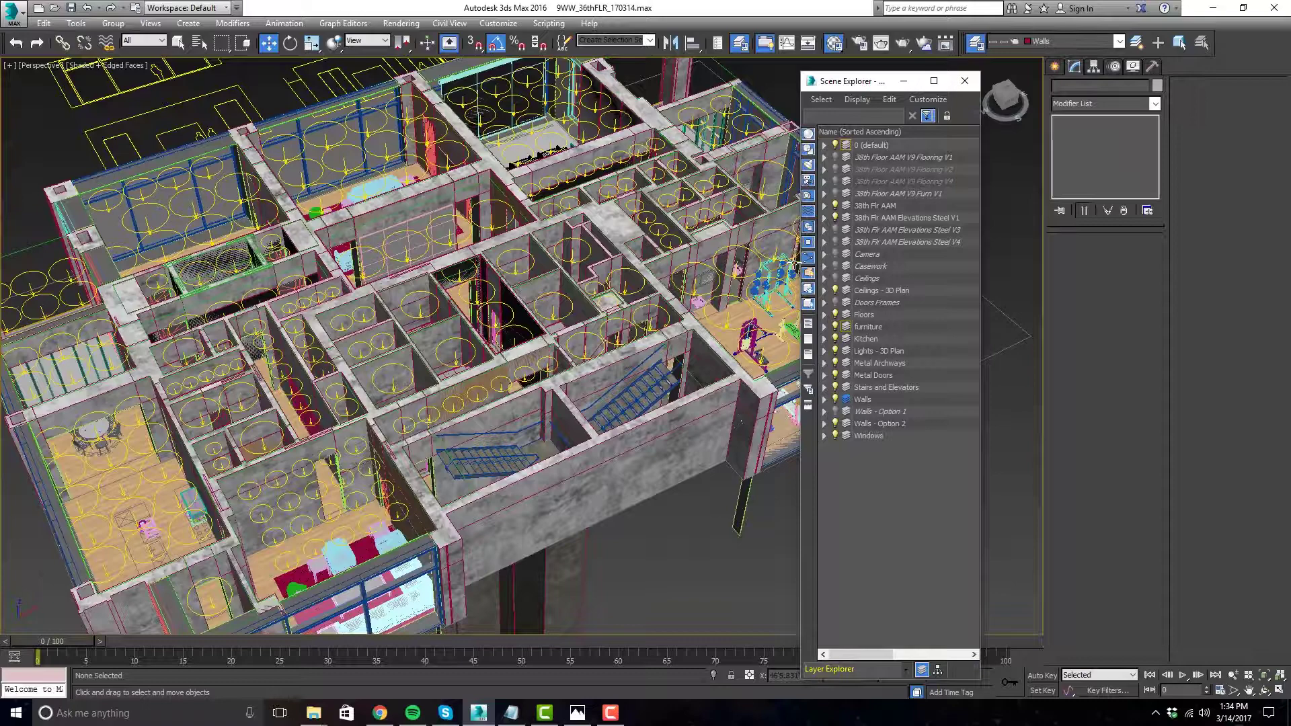
click(835, 267)
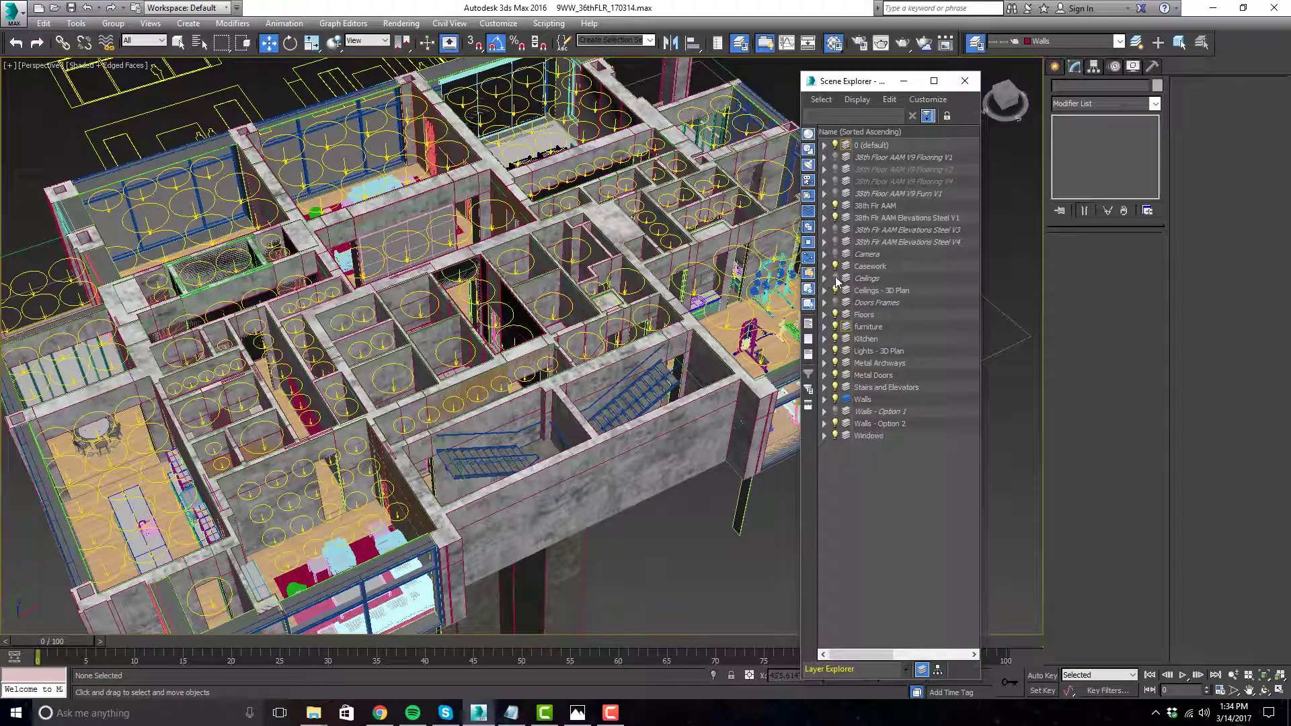
- Examine the furnished floor plan with its room lights and casework from opposite sides
scroll(457, 293, up, 2)
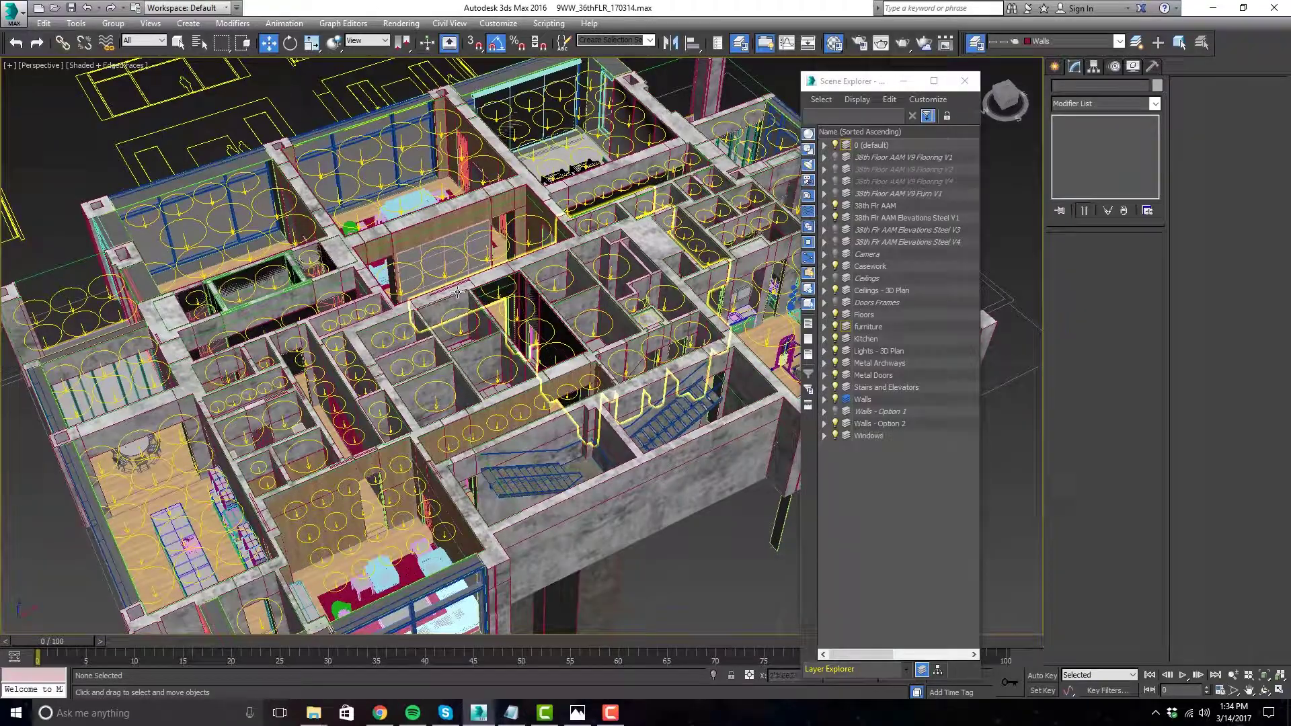
alt+middle_drag(457, 292, 476, 366)
middle_drag(578, 402, 547, 396)
scroll(498, 407, down, 3)
scroll(503, 377, up, 3)
middle_drag(639, 164, 643, 227)
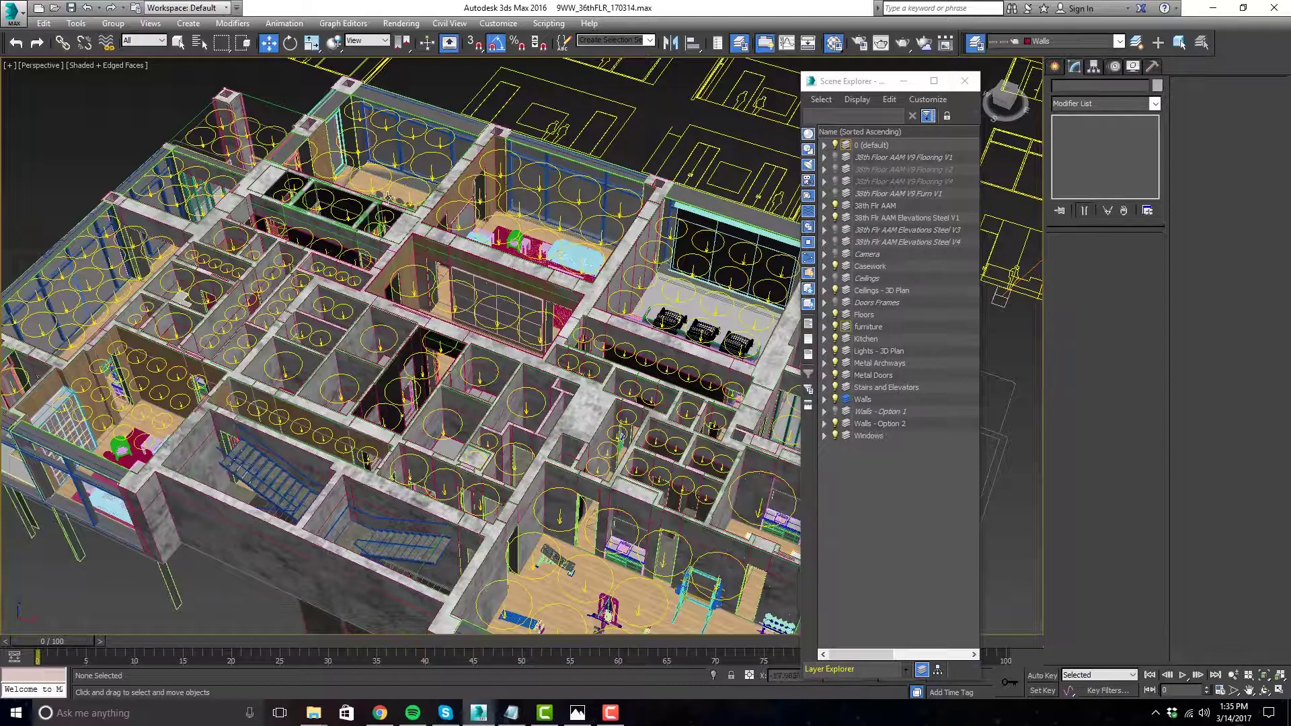
middle_drag(646, 150, 615, 139)
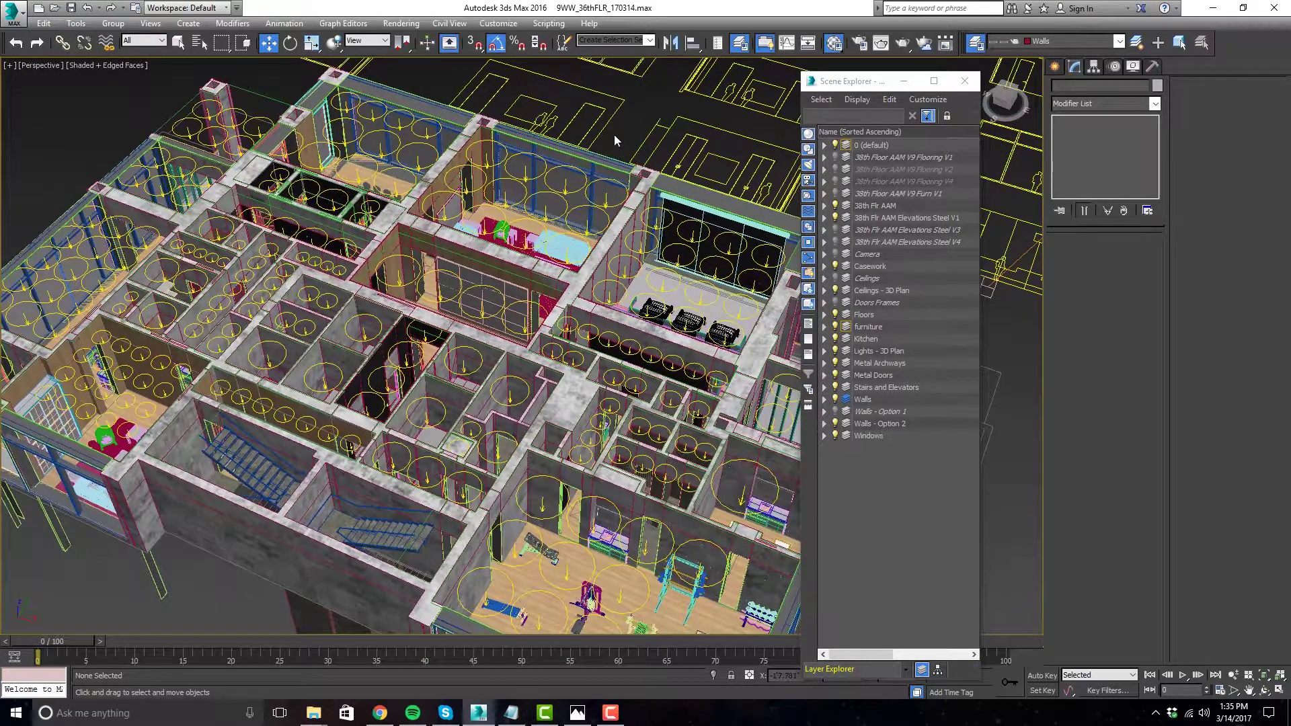